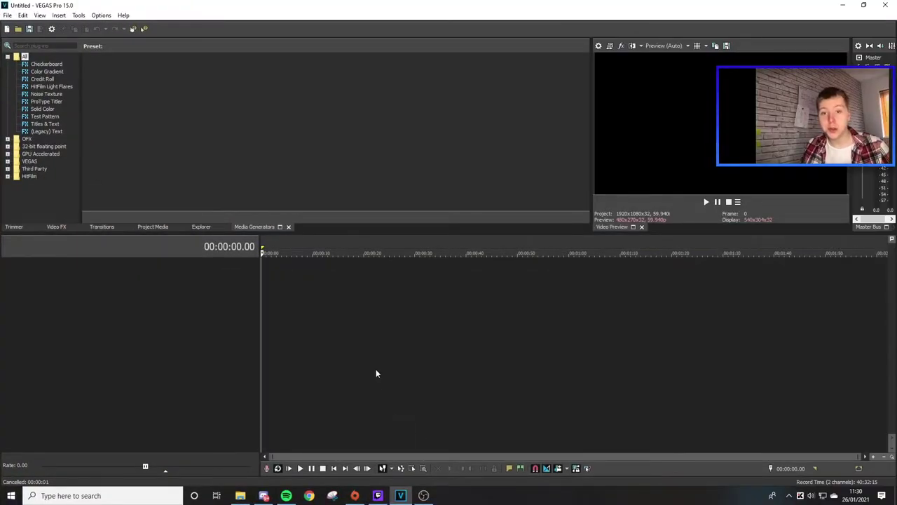
Step: Set the project's video properties to the "tiktok real" template, 1080 by 1920 at 59.940 fps, and apply it
{"action": "left_click", "coordinate": [599, 46]}
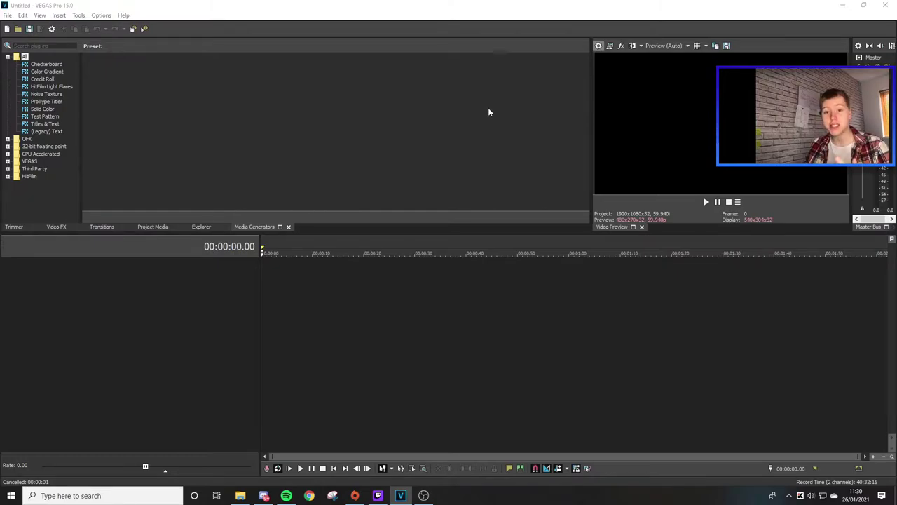
{"action": "left_click", "coordinate": [498, 87]}
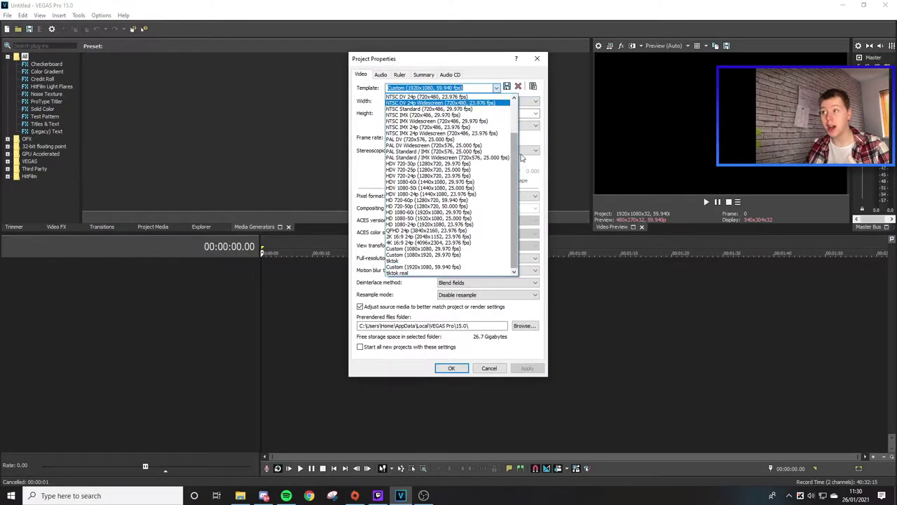
{"action": "left_click", "coordinate": [433, 272]}
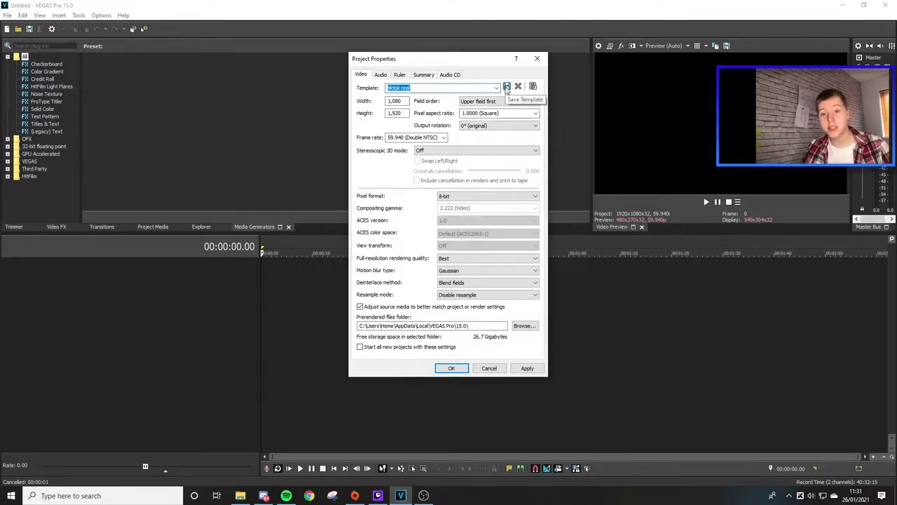
{"action": "left_click", "coordinate": [531, 368]}
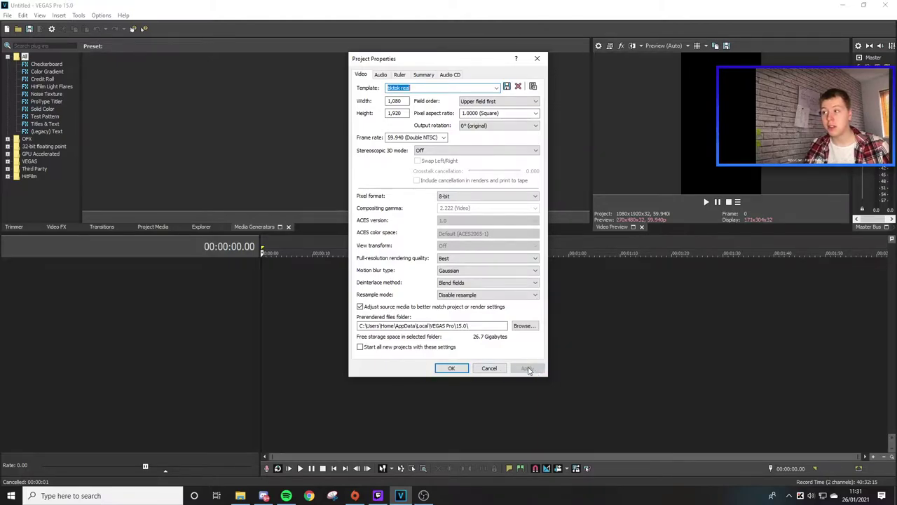
{"action": "left_click", "coordinate": [452, 369]}
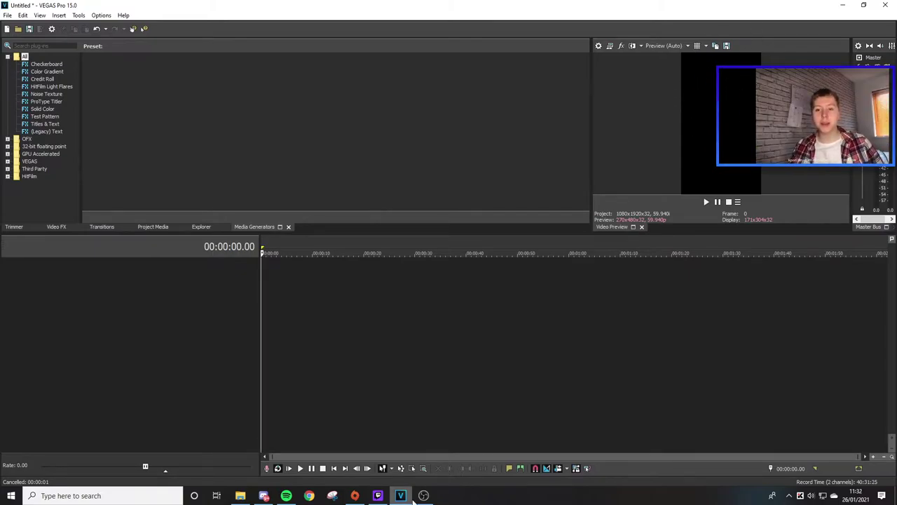
Step: Bring the video "11 kill karf and ffar dub" from the Youtube folder onto the start of the empty timeline
{"action": "left_click", "coordinate": [239, 495]}
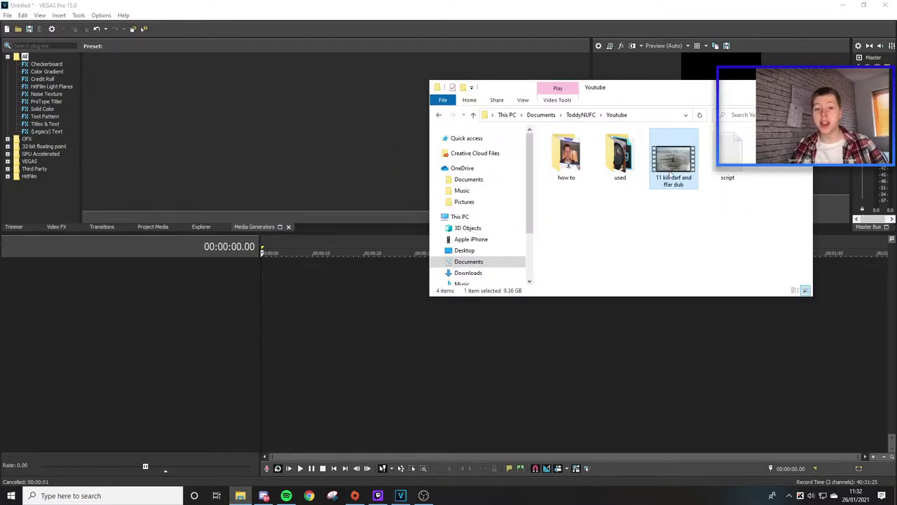
{"action": "left_click_drag", "start_coordinate": [675, 170], "coordinate": [266, 276]}
{"action": "left_click", "coordinate": [321, 324]}
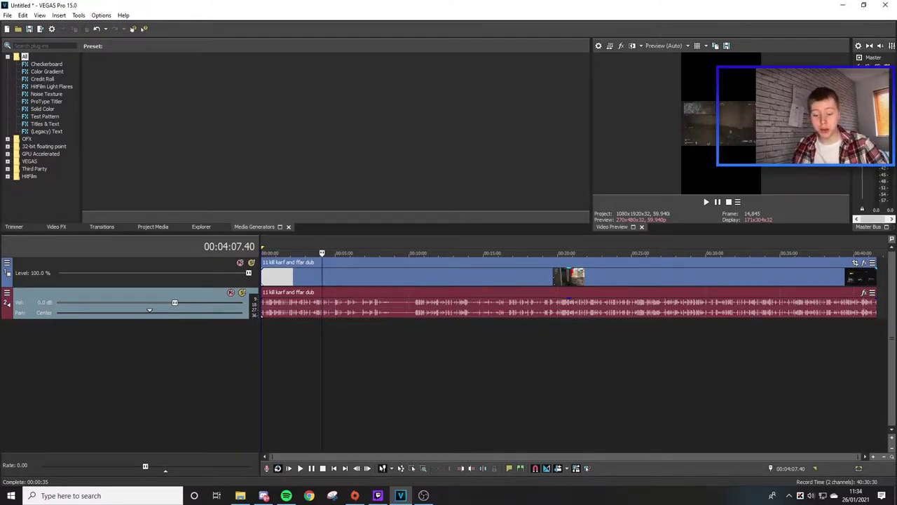
Step: Locate the start of the highlight by playing the footage and split the video and audio at 00:27:11.37
{"action": "left_click", "coordinate": [689, 303]}
{"action": "left_click", "coordinate": [687, 305]}
{"action": "left_click", "coordinate": [670, 312]}
{"action": "left_click", "coordinate": [663, 312]}
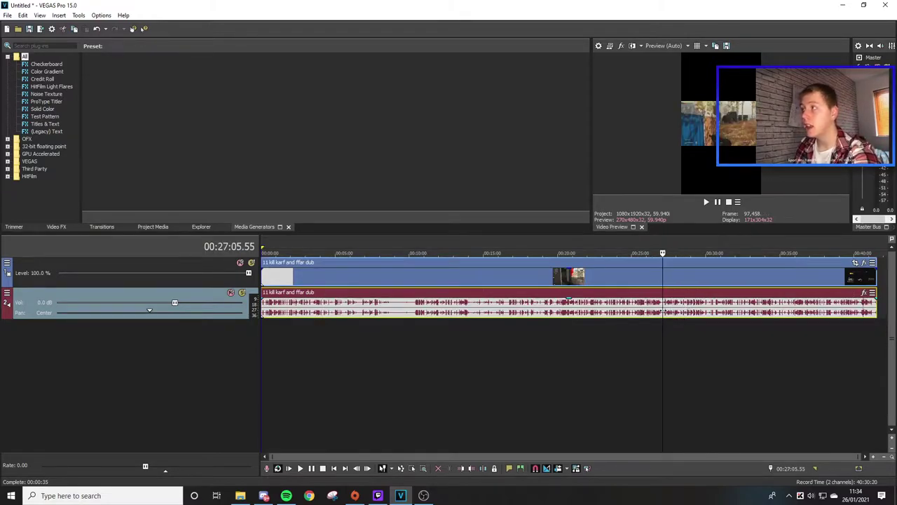
{"action": "left_click", "coordinate": [666, 313]}
{"action": "left_click", "coordinate": [666, 310]}
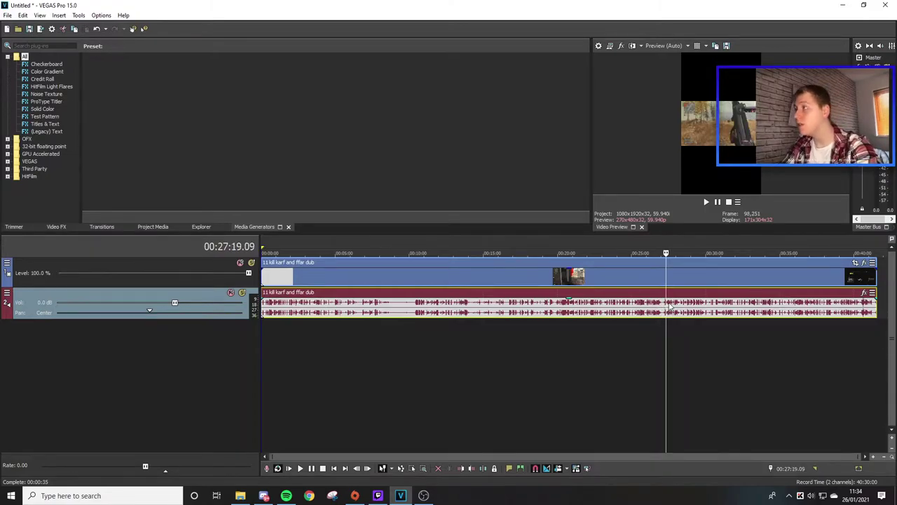
{"action": "left_click", "coordinate": [668, 306]}
{"action": "left_click", "coordinate": [668, 306]}
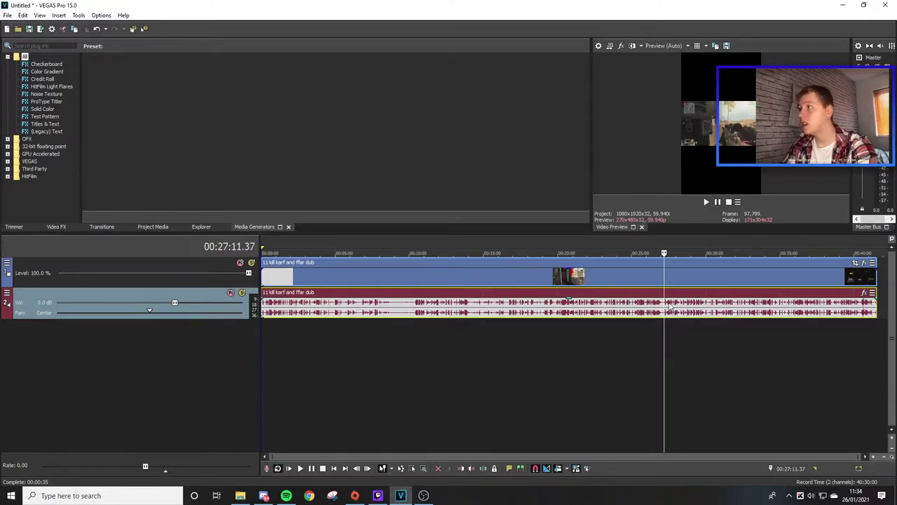
{"action": "key", "text": "space"}
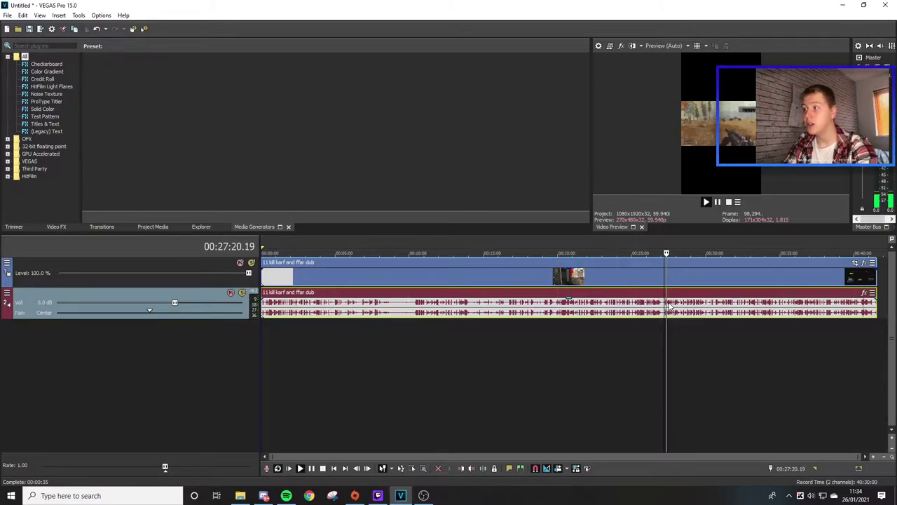
{"action": "key", "text": "space"}
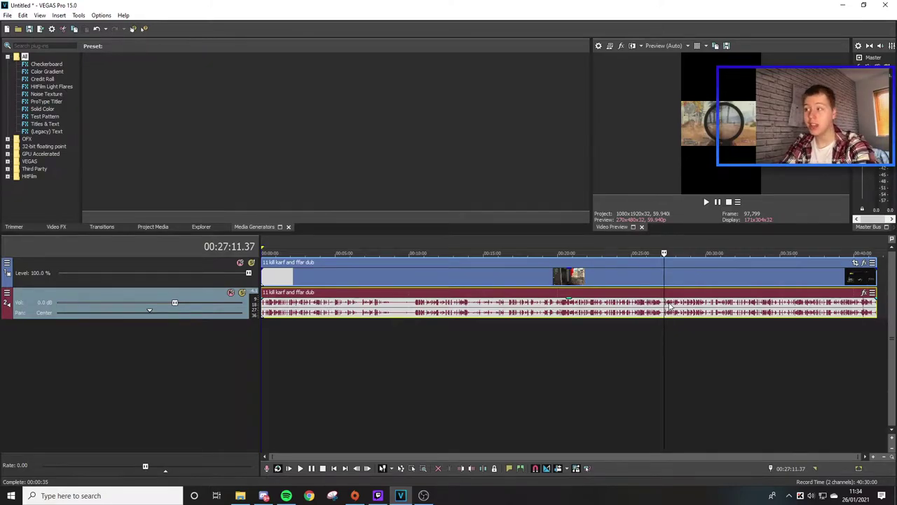
{"action": "key", "text": "s"}
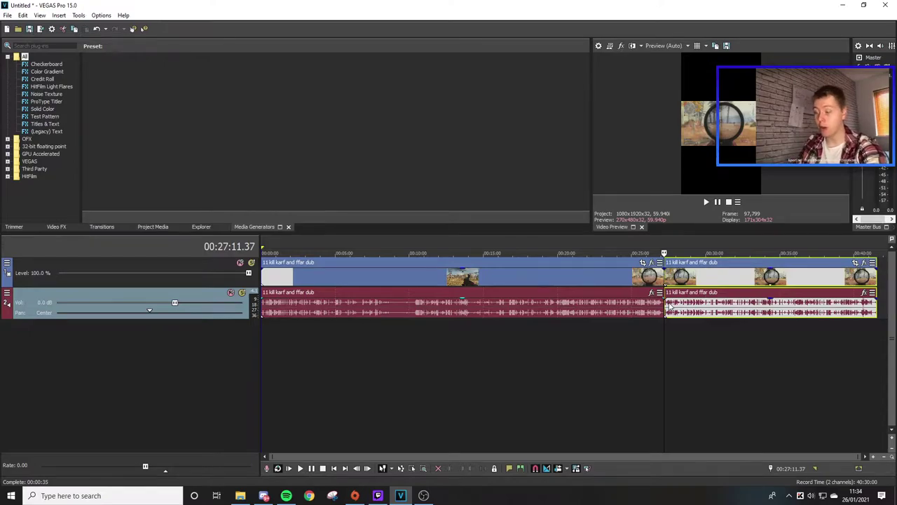
Step: Play through the highlight to find its end and split the video and audio at 00:27:17.45
{"action": "key", "text": "space"}
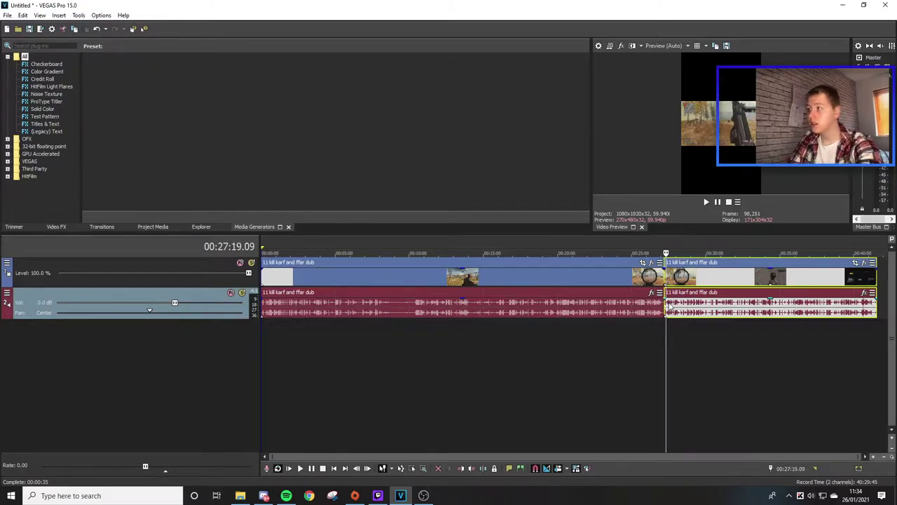
{"action": "scroll", "coordinate": [669, 306], "scroll_direction": "up", "scroll_amount": 6}
{"action": "key", "text": "j"}
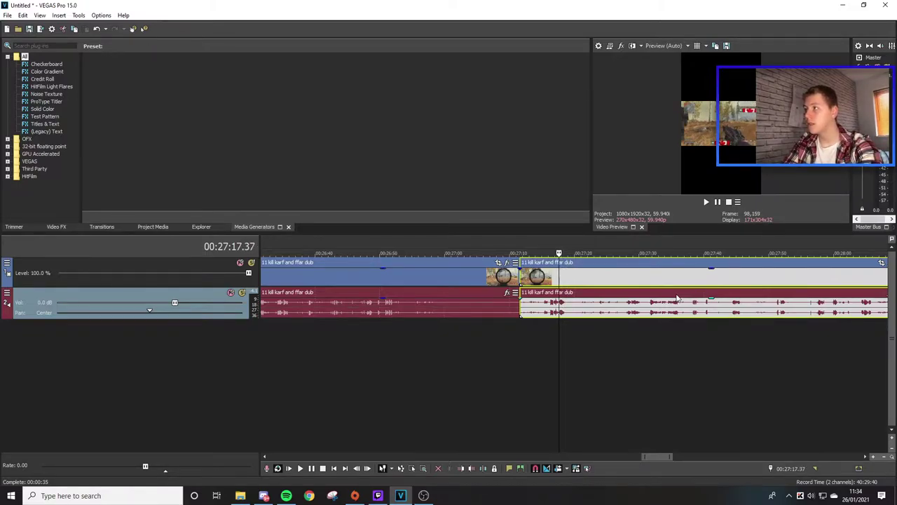
{"action": "key", "text": "l"}
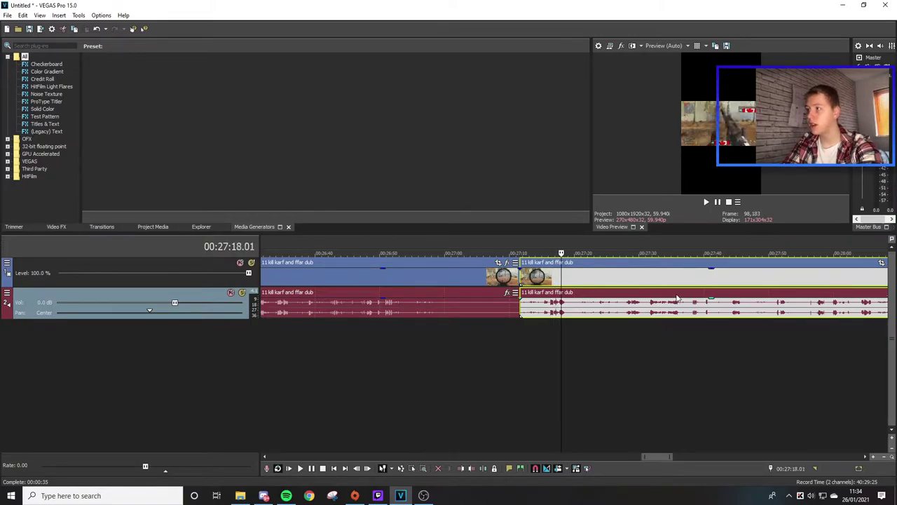
{"action": "key", "text": "j"}
{"action": "key", "text": "k"}
{"action": "key", "text": "s"}
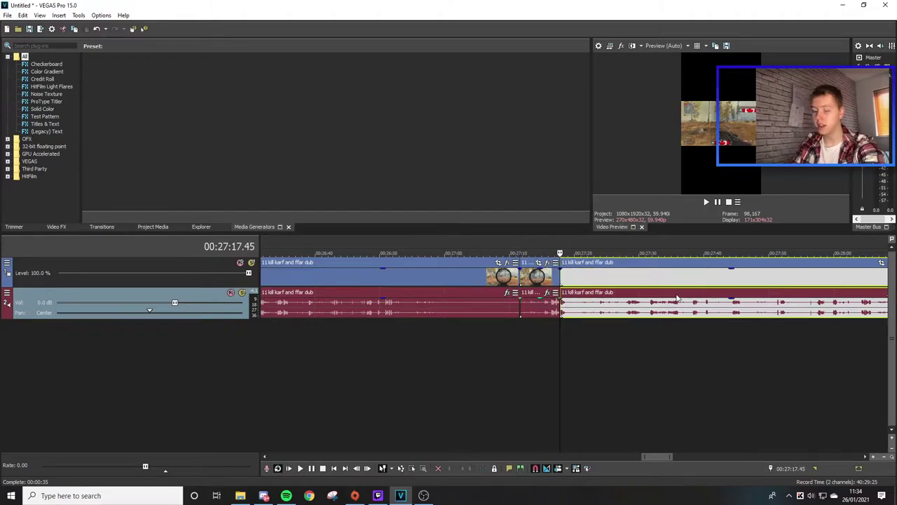
Step: Remove the footage before and after the highlight and keep only the short clip at the start of the timeline
{"action": "left_click", "coordinate": [444, 273]}
{"action": "key", "text": "ctrl+a"}
{"action": "key", "text": "Delete"}
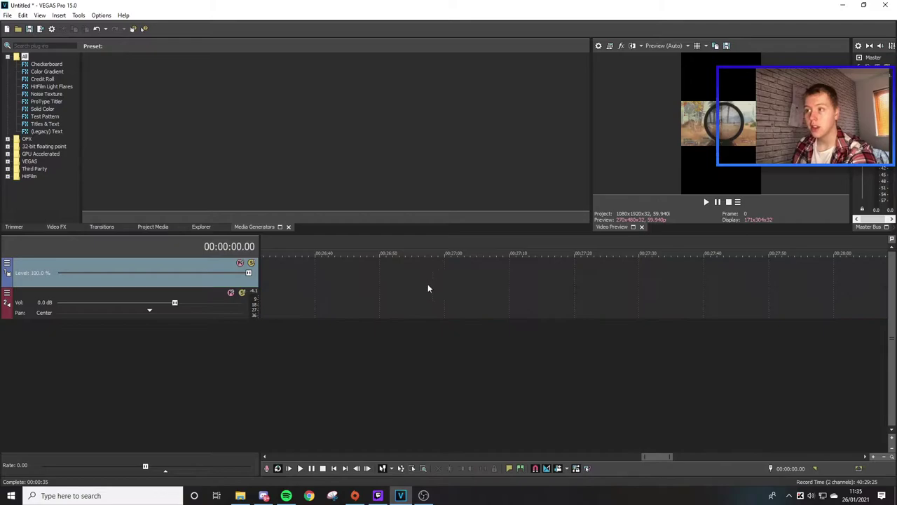
{"action": "key", "text": "ctrl+z"}
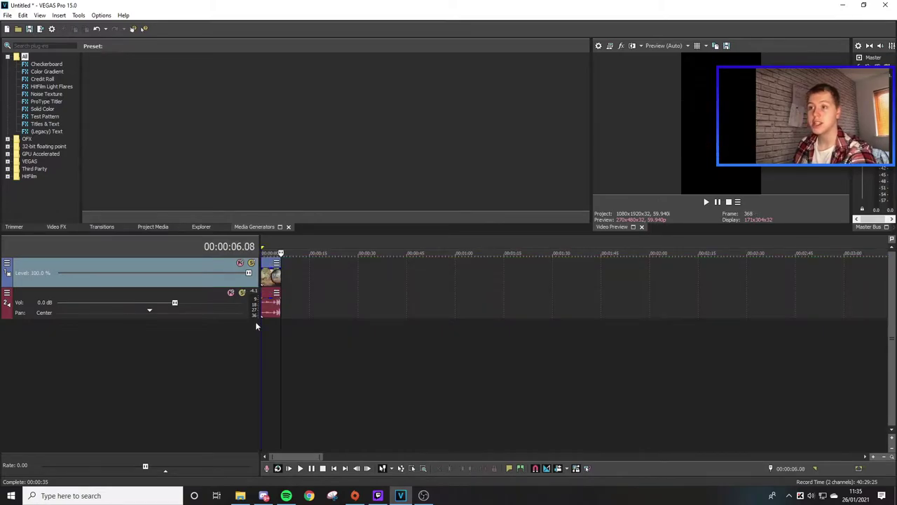
{"action": "left_click", "coordinate": [263, 325]}
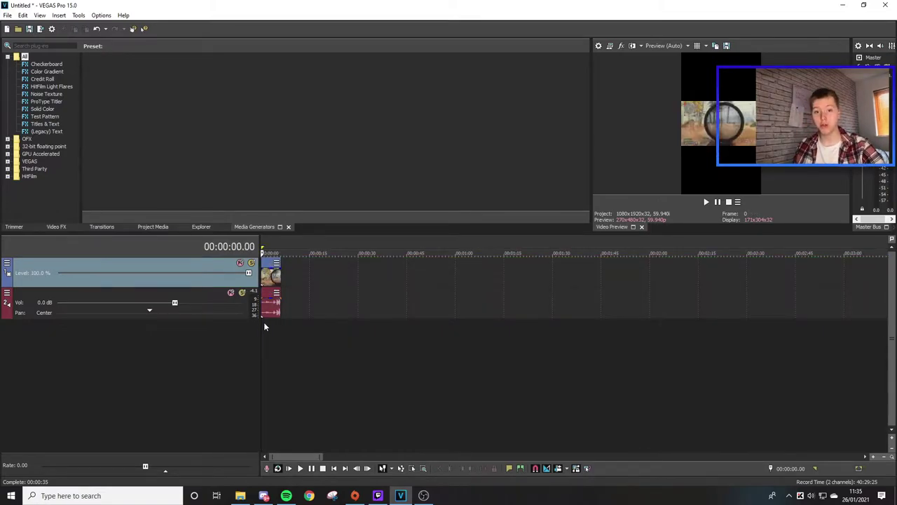
{"action": "left_click", "coordinate": [310, 347]}
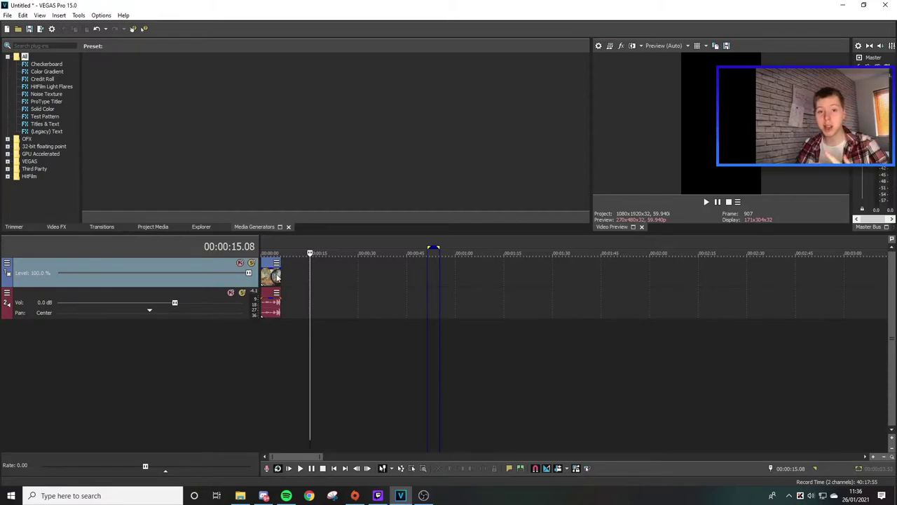
Step: Insert a video track above the gameplay video and paste a copy of the video clip onto it at 00:00:00.00
{"action": "right_click", "coordinate": [183, 266]}
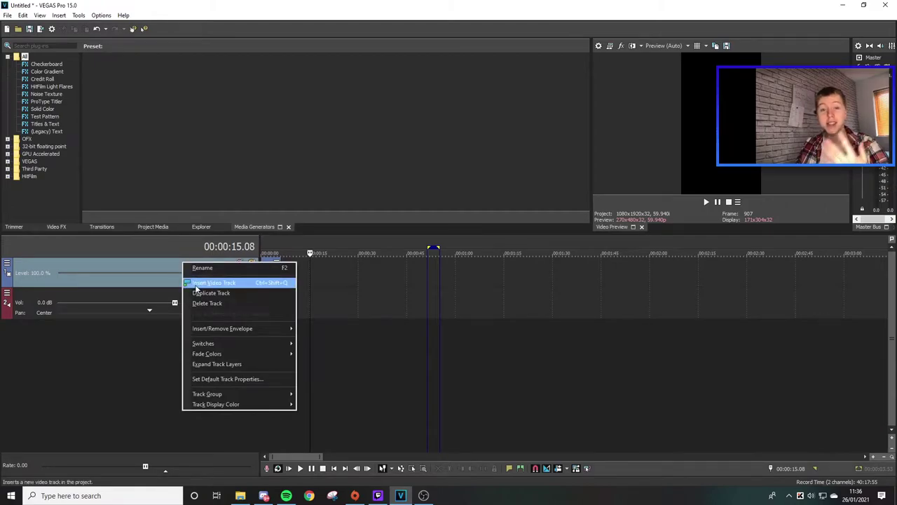
{"action": "left_click", "coordinate": [198, 283]}
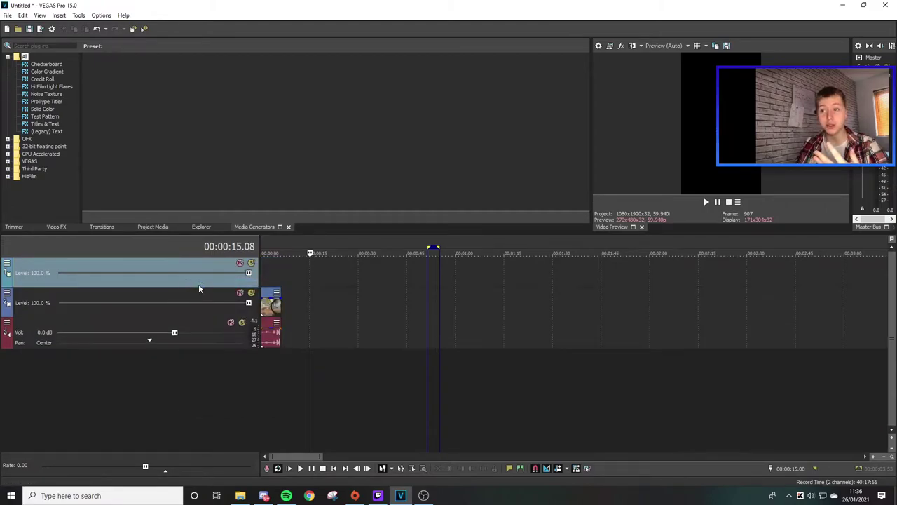
{"action": "left_click", "coordinate": [270, 308]}
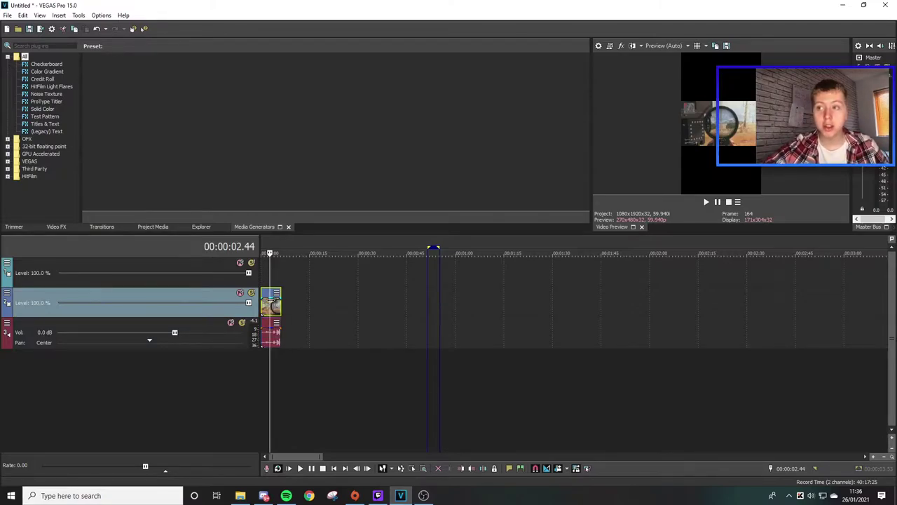
{"action": "mouse_move", "coordinate": [269, 299]}
{"action": "left_mouse_down"}
{"action": "mouse_move", "coordinate": [287, 302]}
{"action": "mouse_move", "coordinate": [284, 321]}
{"action": "mouse_move", "coordinate": [277, 307]}
{"action": "left_mouse_up"}
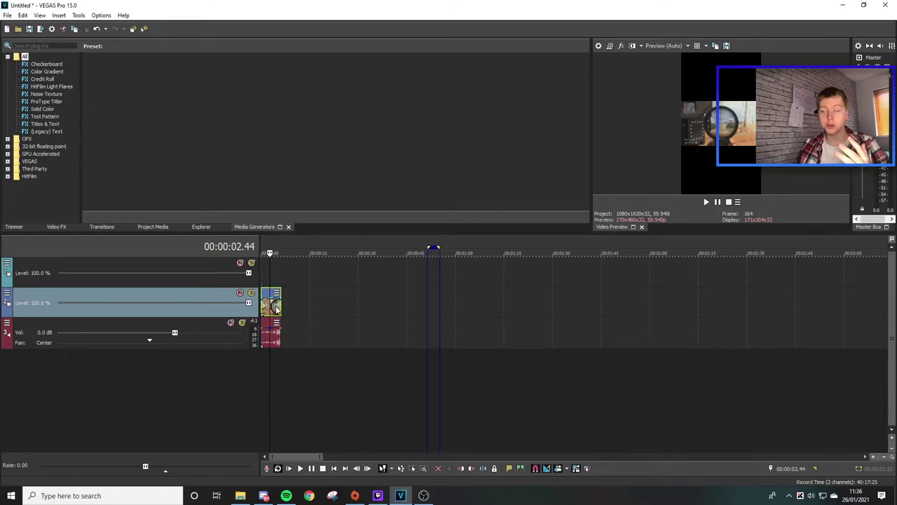
{"action": "right_click", "coordinate": [277, 310]}
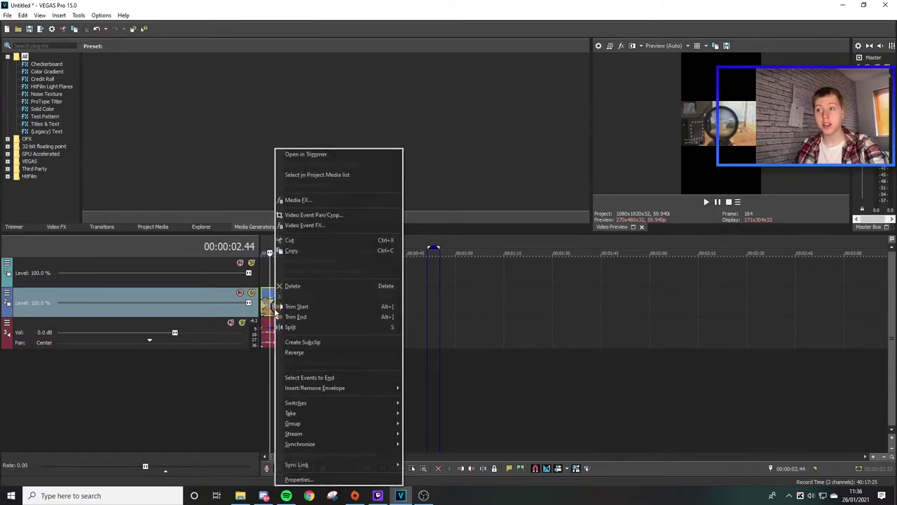
{"action": "left_click", "coordinate": [301, 253]}
{"action": "left_click", "coordinate": [263, 273]}
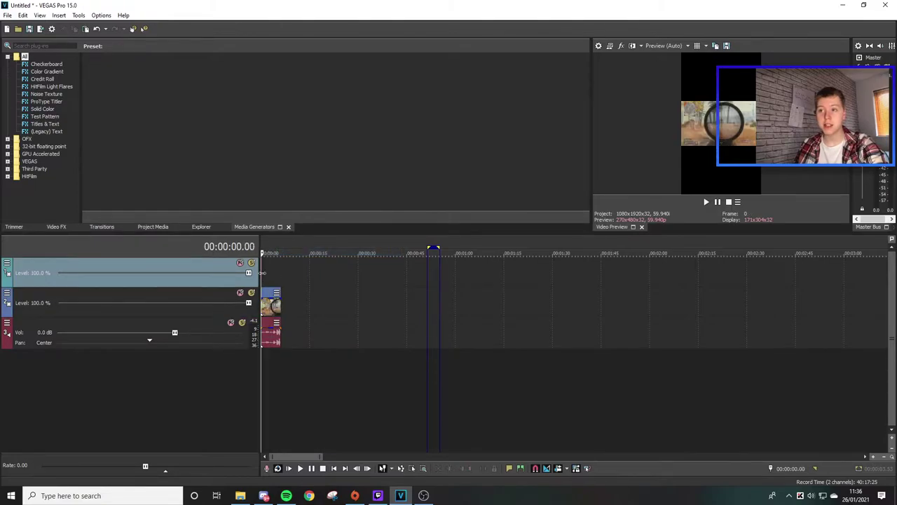
{"action": "key", "text": "ctrl+v"}
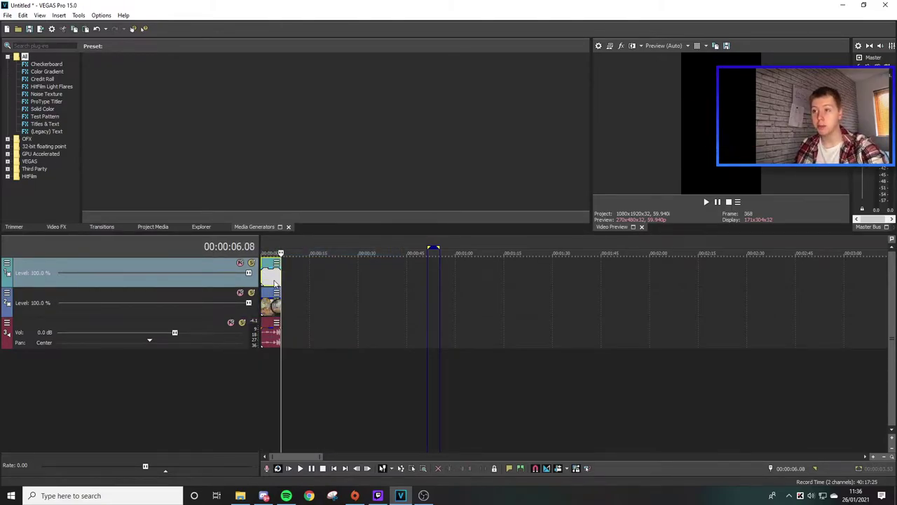
{"action": "scroll", "coordinate": [276, 279], "scroll_direction": "up", "scroll_amount": 3}
{"action": "left_click", "coordinate": [278, 281]}
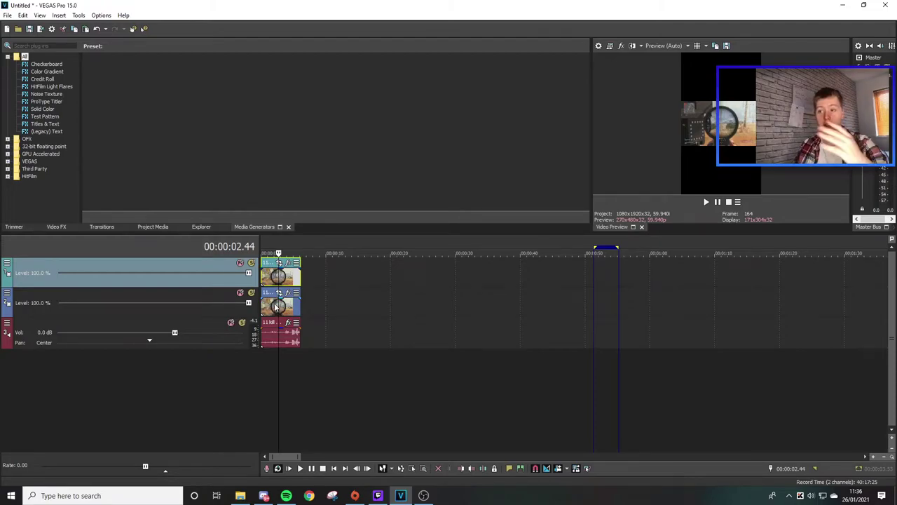
{"action": "left_click", "coordinate": [276, 360]}
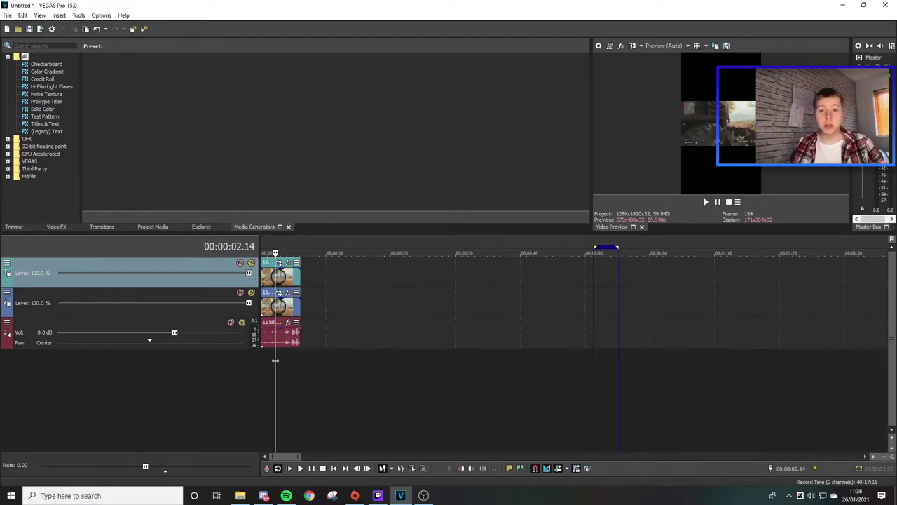
Step: Enlarge the lower video track (track 2) with Track Motion to about 3,555 by 6,320 to fill the vertical frame behind the upper clip
{"action": "left_click", "coordinate": [40, 296]}
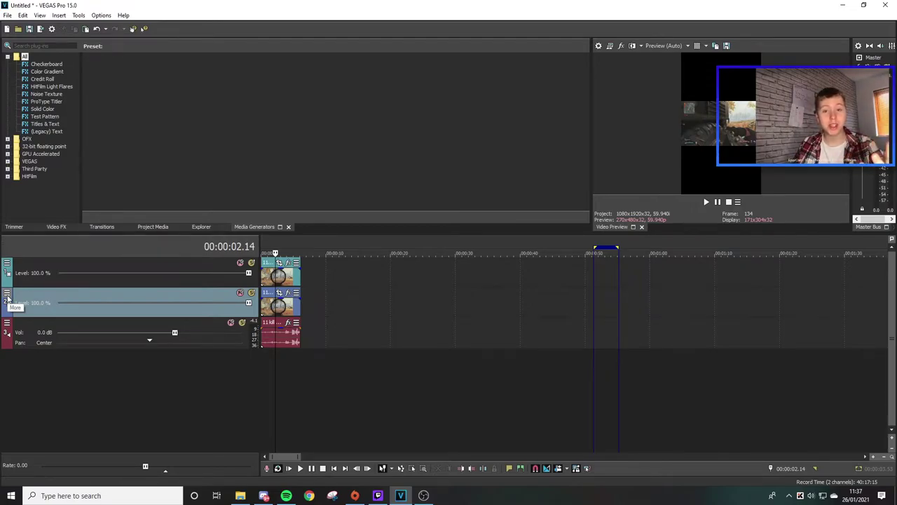
{"action": "left_click", "coordinate": [8, 298]}
{"action": "left_click", "coordinate": [31, 314]}
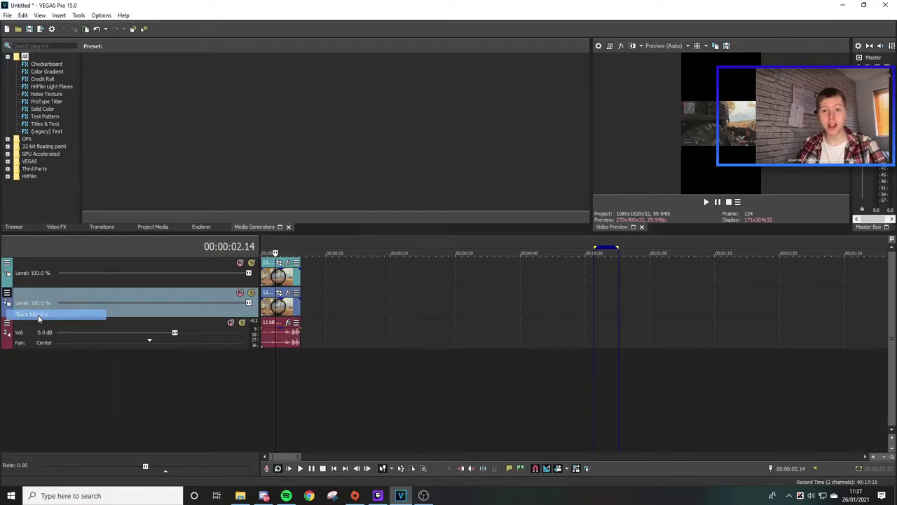
{"action": "left_click_drag", "start_coordinate": [533, 83], "coordinate": [374, 91]}
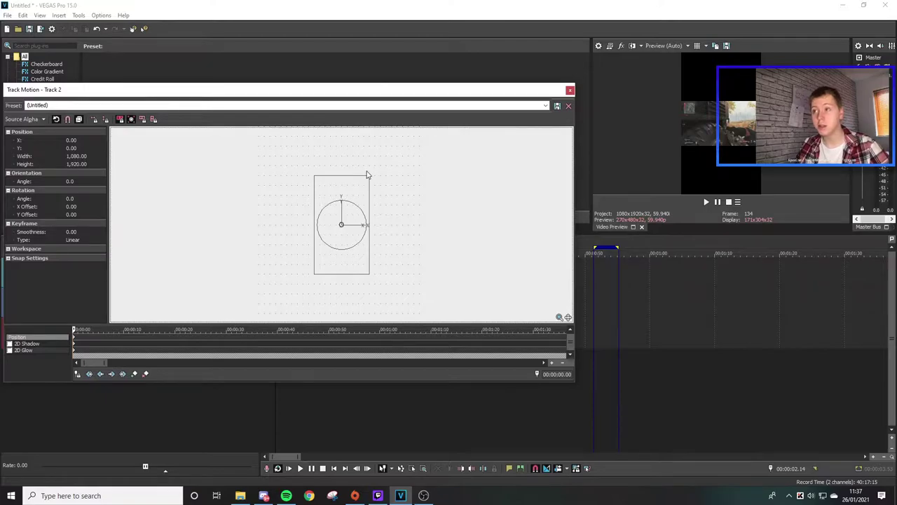
{"action": "left_click_drag", "start_coordinate": [369, 175], "coordinate": [442, 130]}
{"action": "scroll", "coordinate": [466, 160], "scroll_direction": "down", "scroll_amount": 2}
{"action": "scroll", "coordinate": [463, 161], "scroll_direction": "down", "scroll_amount": 1}
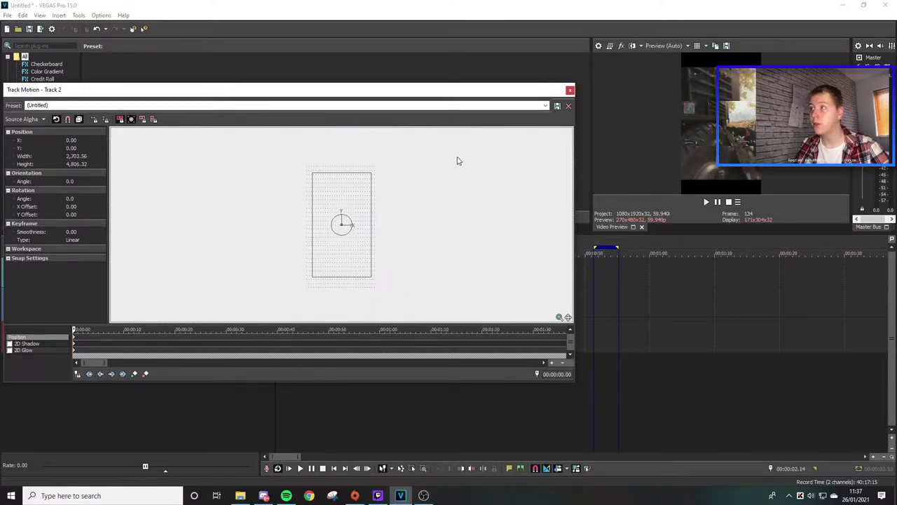
{"action": "left_click_drag", "start_coordinate": [372, 175], "coordinate": [390, 164]}
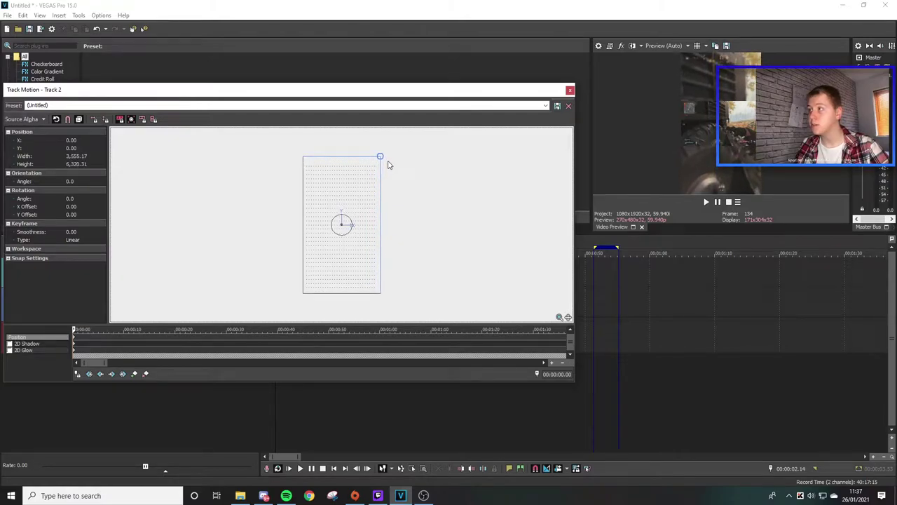
Step: Apply the saved "backgorund" Track Motion preset to the enlarged background track (track 2) and close its settings
{"action": "left_click", "coordinate": [546, 106]}
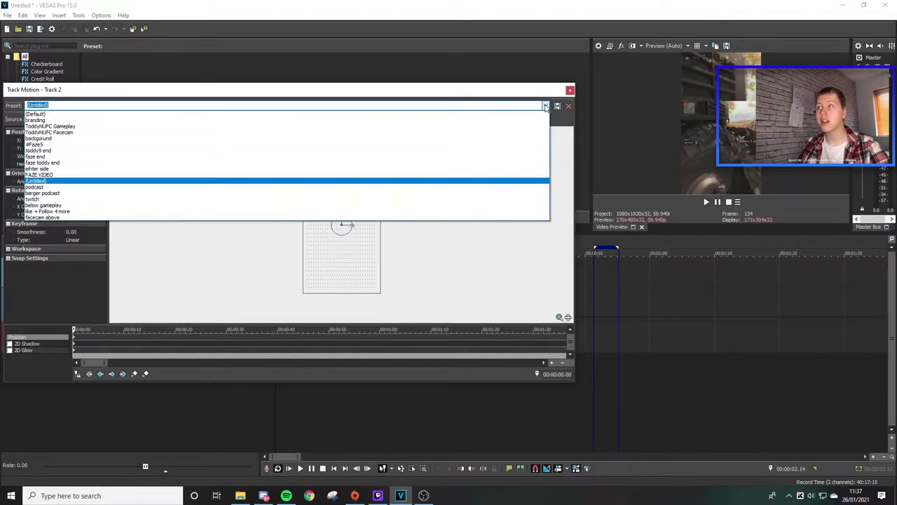
{"action": "left_click", "coordinate": [68, 140]}
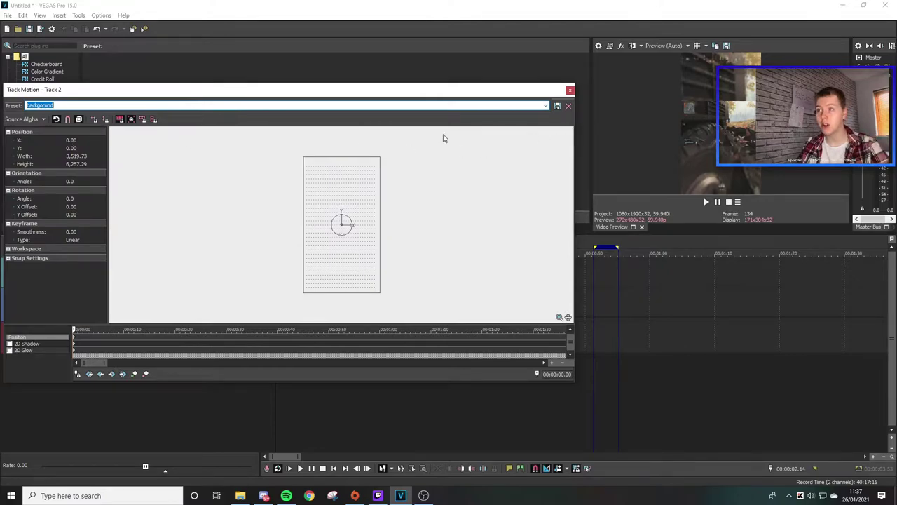
{"action": "left_click", "coordinate": [570, 90]}
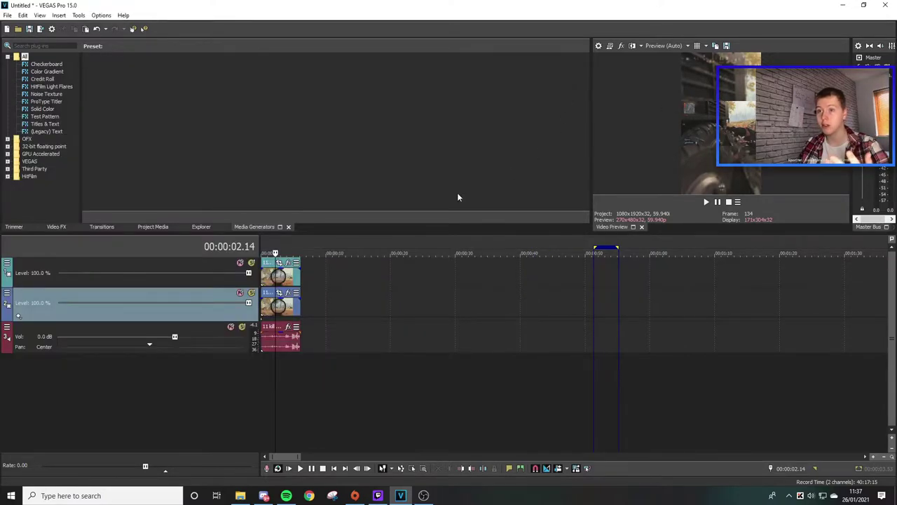
Step: Add the VEGAS Gaussian Blur effect to the background video track (track 2) as a track effect
{"action": "left_click", "coordinate": [7, 293]}
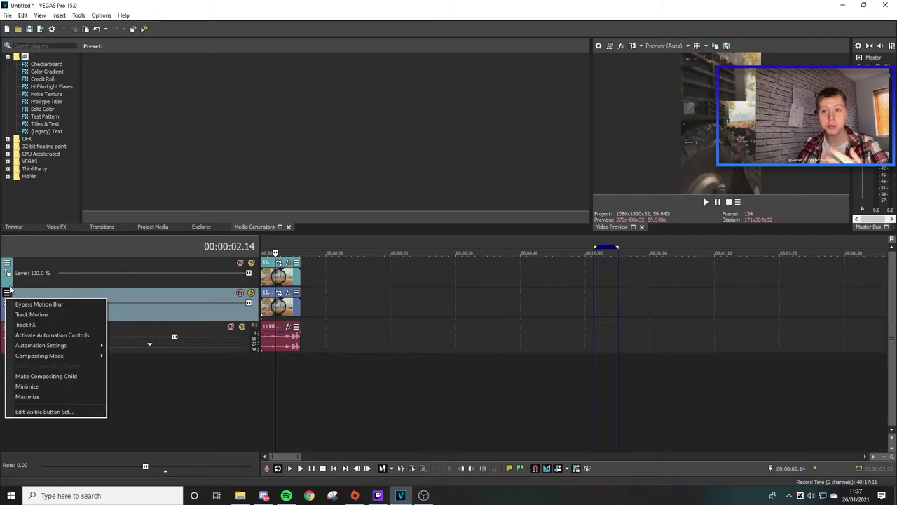
{"action": "left_click", "coordinate": [40, 327]}
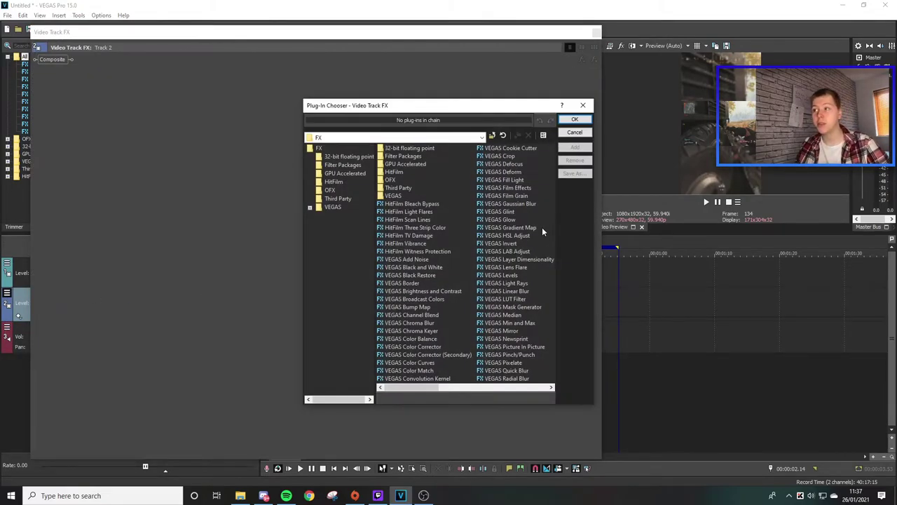
{"action": "left_click", "coordinate": [520, 203]}
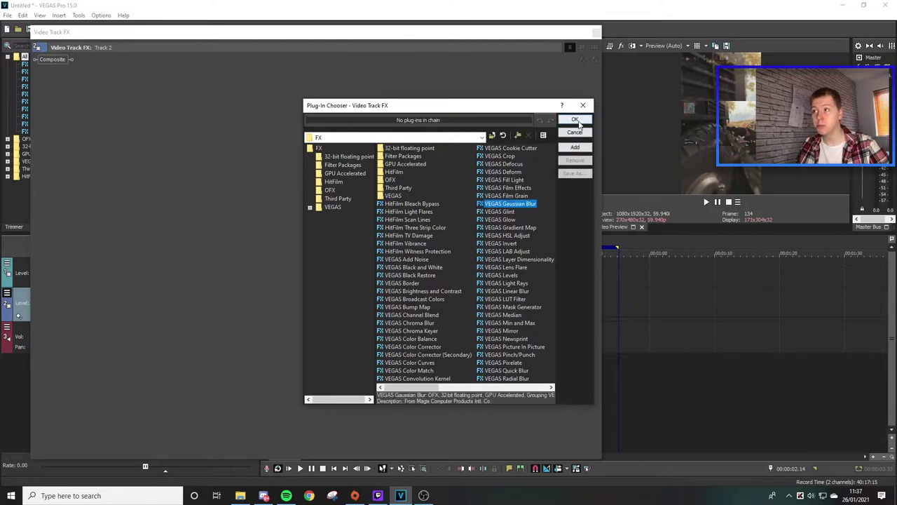
{"action": "left_click", "coordinate": [578, 123]}
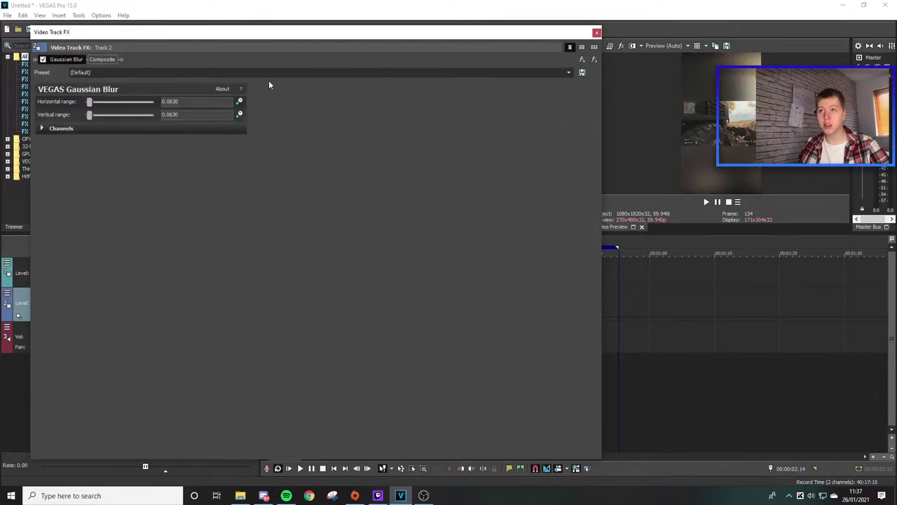
Step: Set the Gaussian Blur's horizontal and vertical range to 0.0150 and select its "normal" preset
{"action": "double_click", "coordinate": [184, 102]}
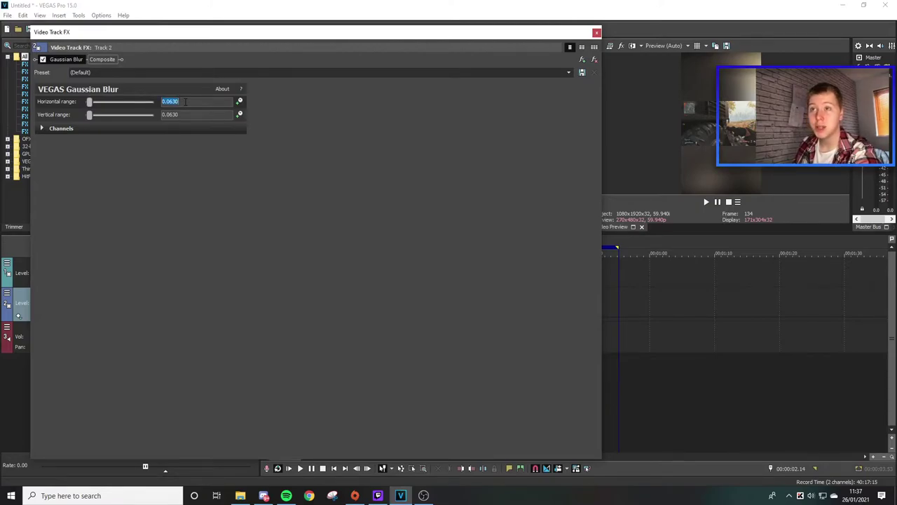
{"action": "type", "text": "0"}
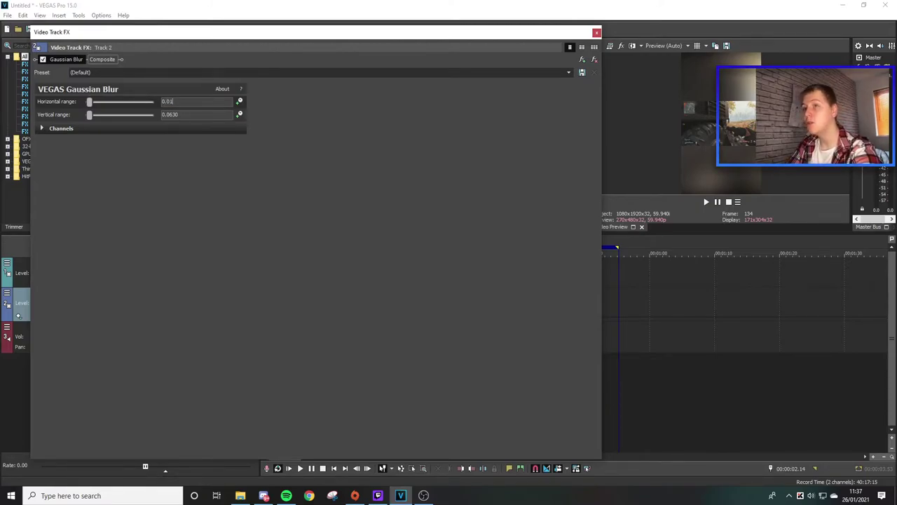
{"action": "double_click", "coordinate": [187, 116]}
{"action": "type", "text": "0.015"}
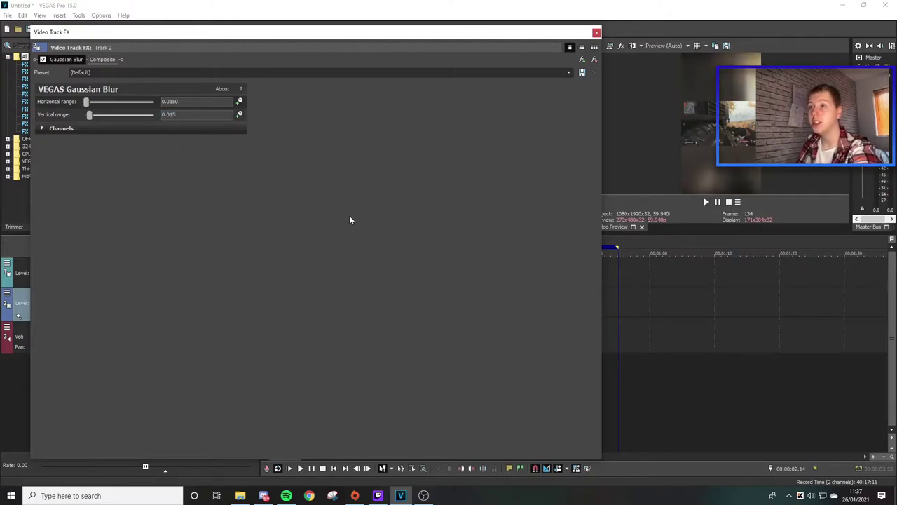
{"action": "type", "text": "0"}
{"action": "key", "text": "Return"}
{"action": "left_click", "coordinate": [567, 73]}
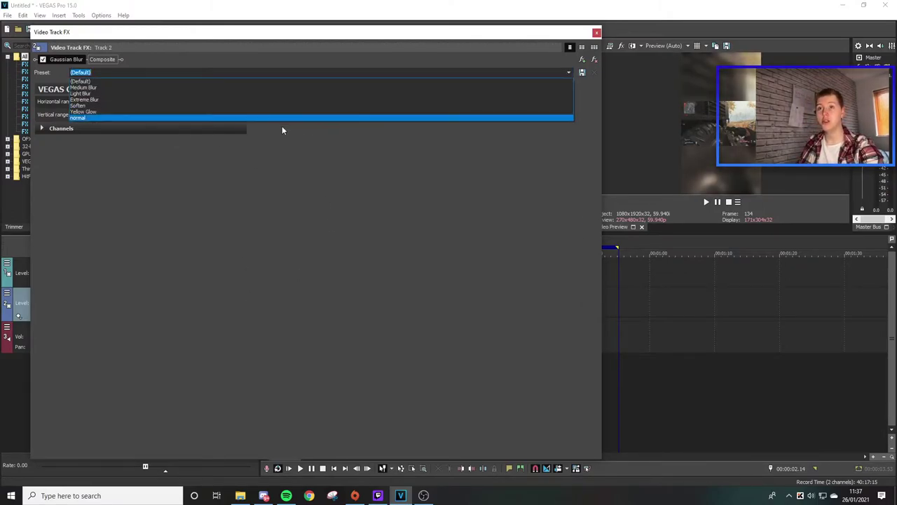
{"action": "left_click", "coordinate": [269, 117]}
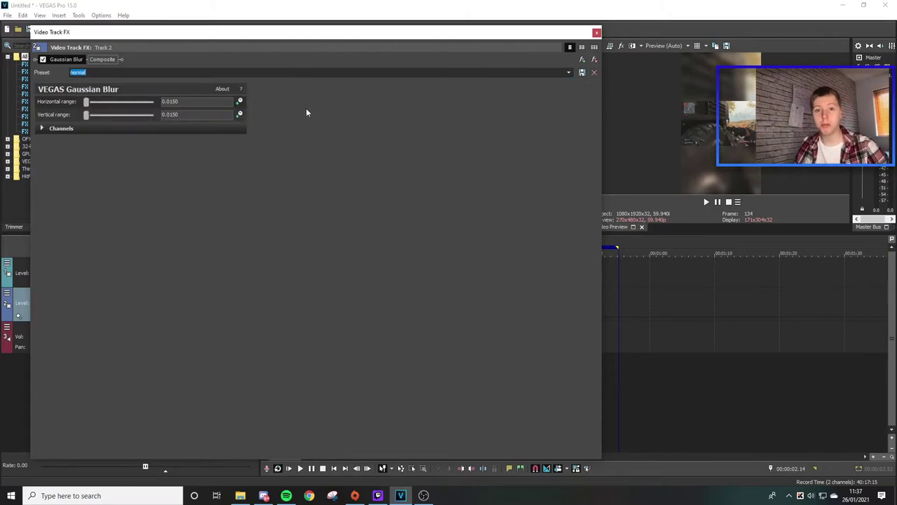
{"action": "left_click", "coordinate": [597, 33]}
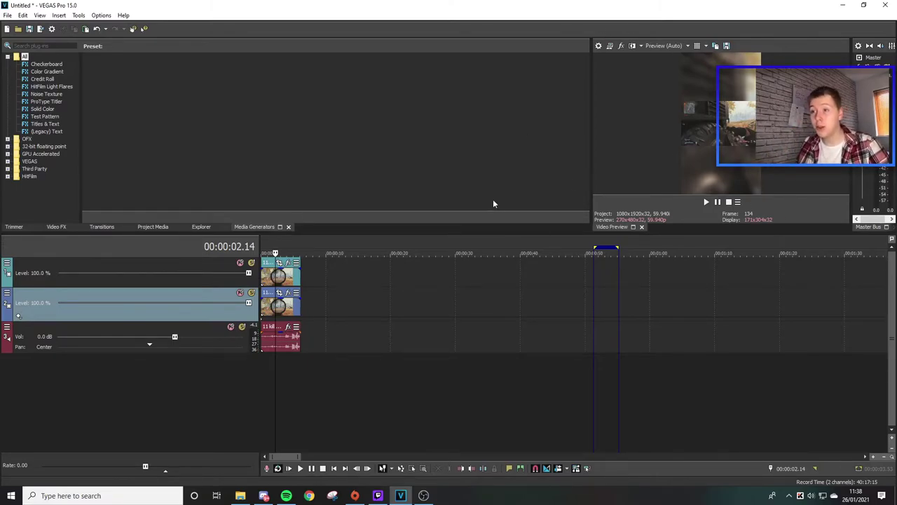
Step: Crop the upper gameplay clip narrower from both sides with Event Pan/Crop and apply the "ToddyNUFC Gameplay" preset
{"action": "left_click", "coordinate": [279, 265]}
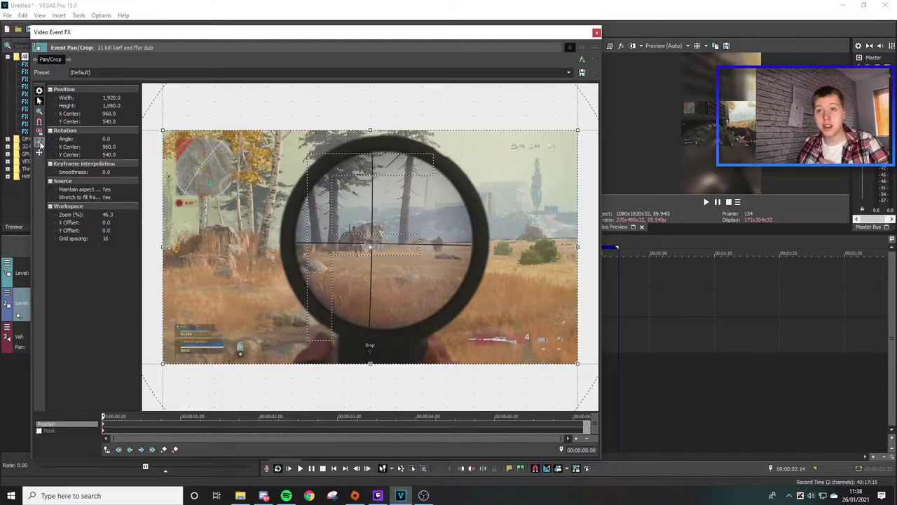
{"action": "left_click_drag", "start_coordinate": [580, 246], "coordinate": [473, 235]}
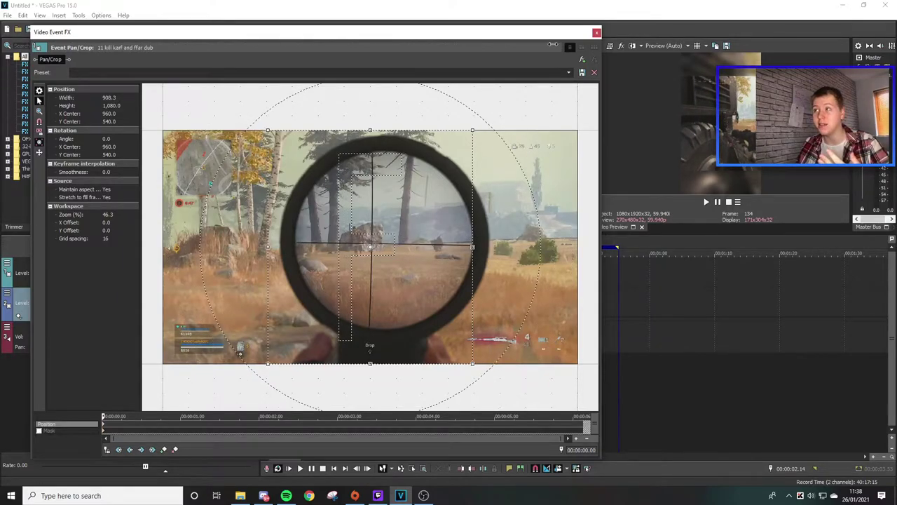
{"action": "left_click", "coordinate": [281, 70]}
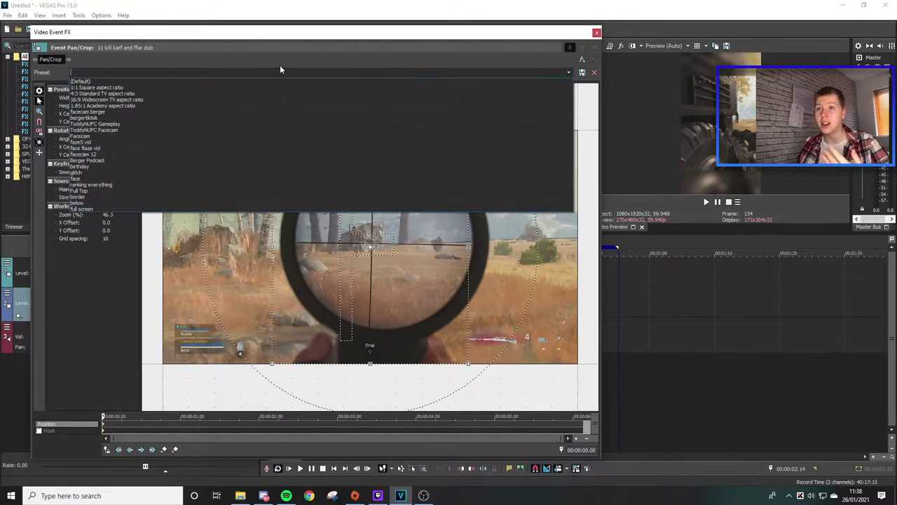
{"action": "left_click", "coordinate": [113, 124]}
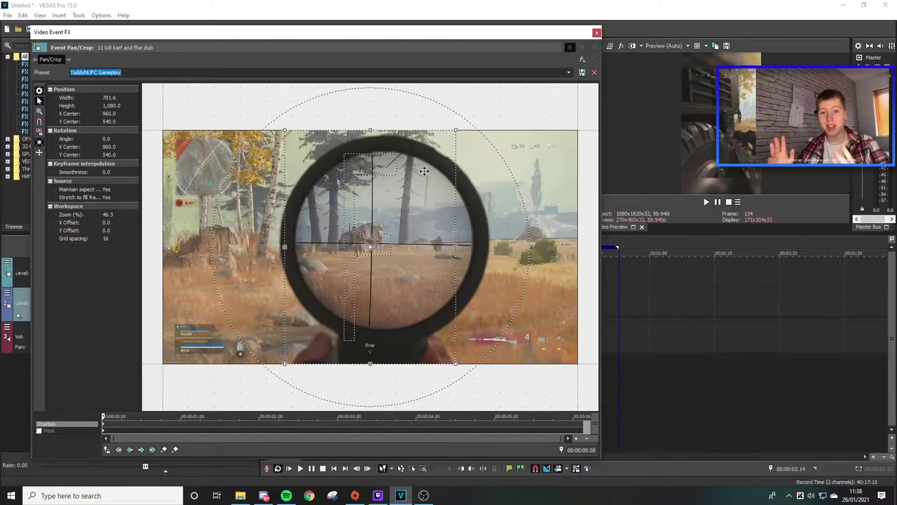
{"action": "left_click", "coordinate": [596, 33]}
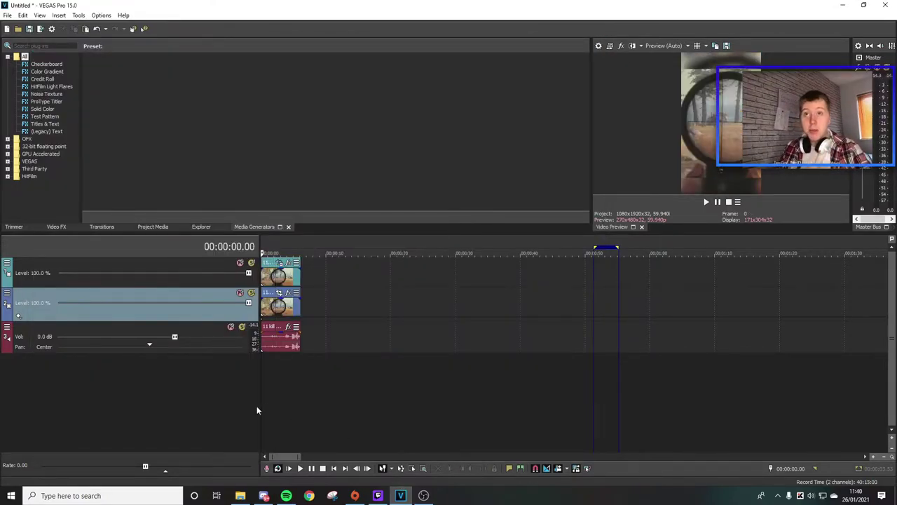
Step: Save the project as "duo snipe" in the TikTok folder as a VEGAS project file
{"action": "left_click", "coordinate": [7, 15]}
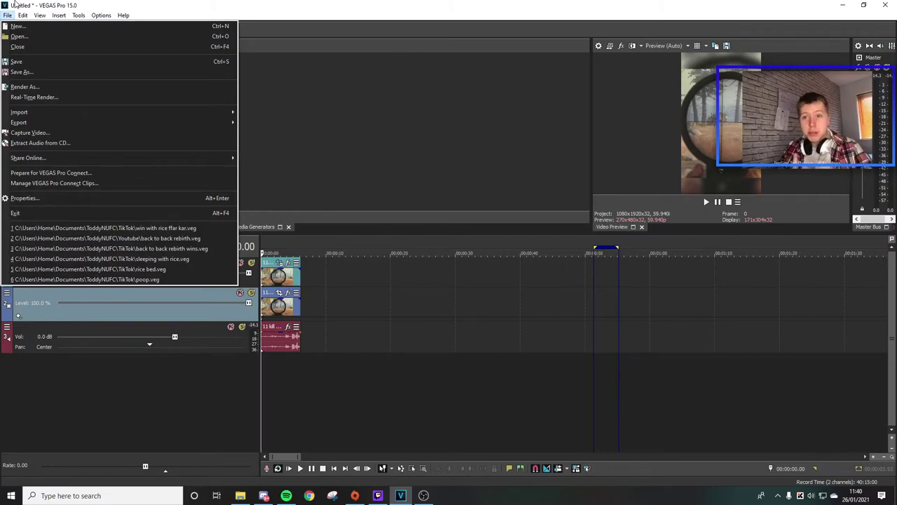
{"action": "key", "text": "Escape"}
{"action": "left_click", "coordinate": [6, 15]}
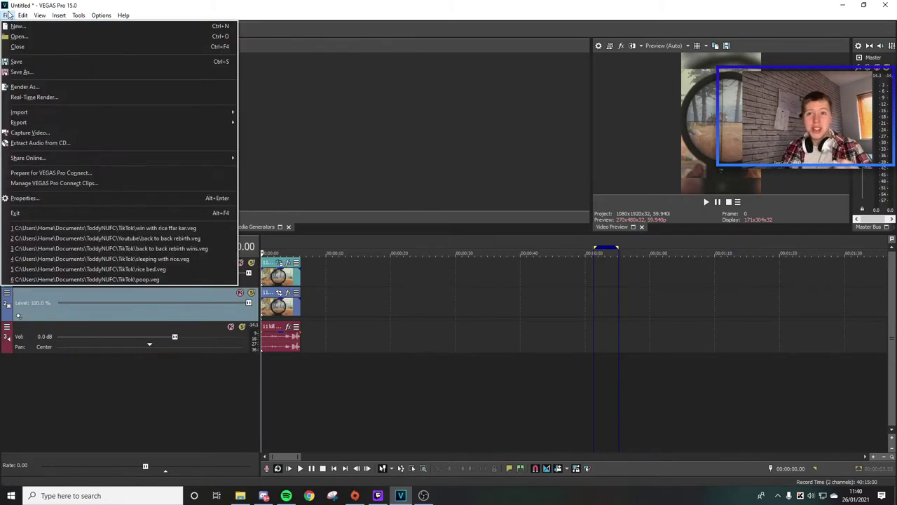
{"action": "left_click", "coordinate": [19, 74]}
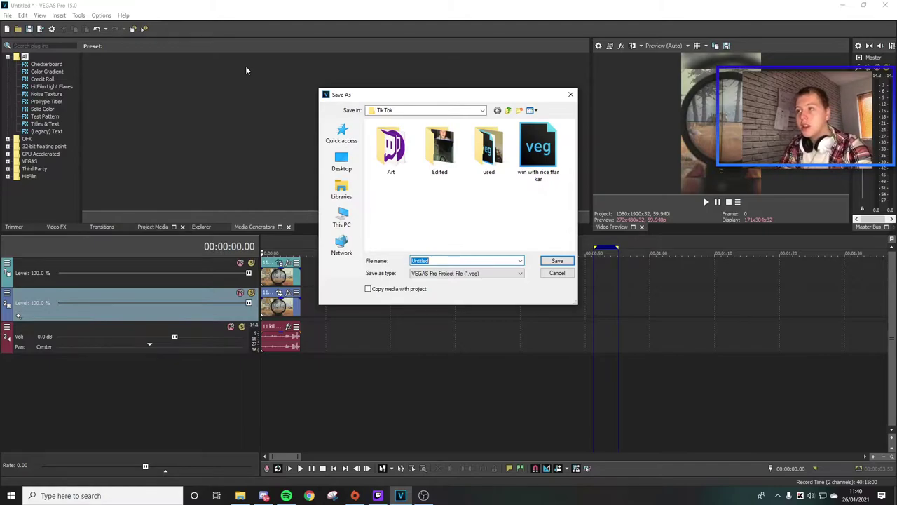
{"action": "type", "text": "duo snipe"}
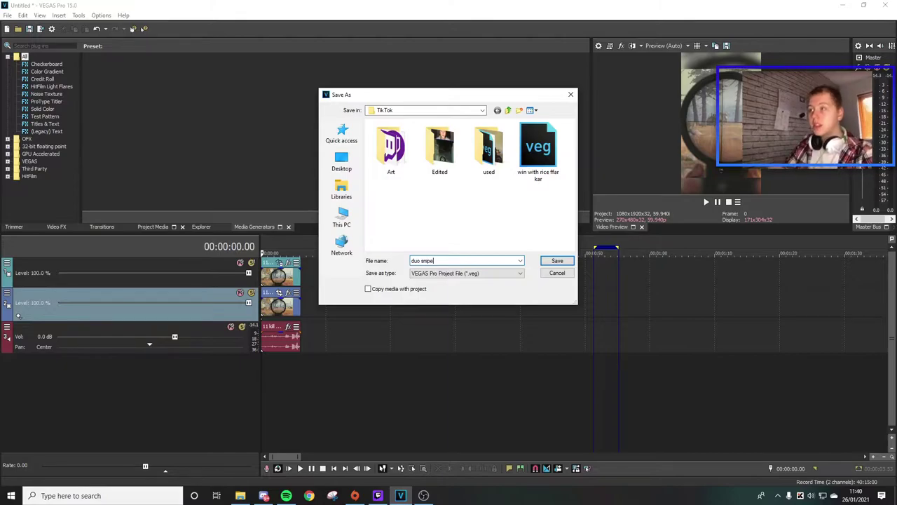
{"action": "left_click", "coordinate": [557, 261]}
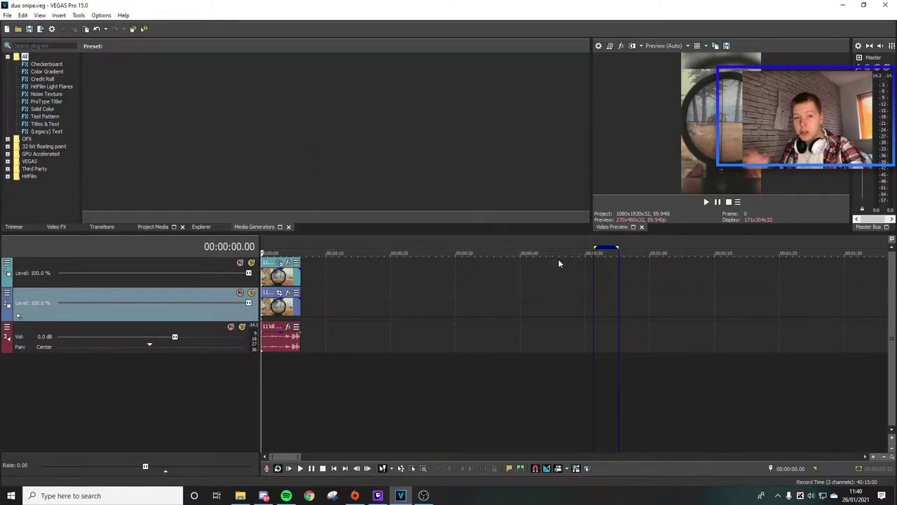
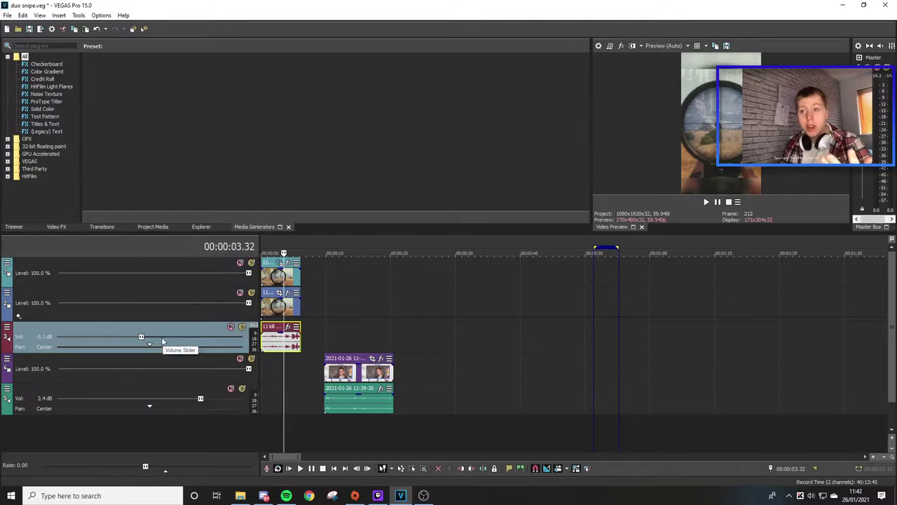
Step: Lower the gameplay audio track's volume to -4.8 dB and crop the facecam clip with the "border" Pan/Crop preset
{"action": "left_click_drag", "start_coordinate": [141, 337], "coordinate": [130, 338]}
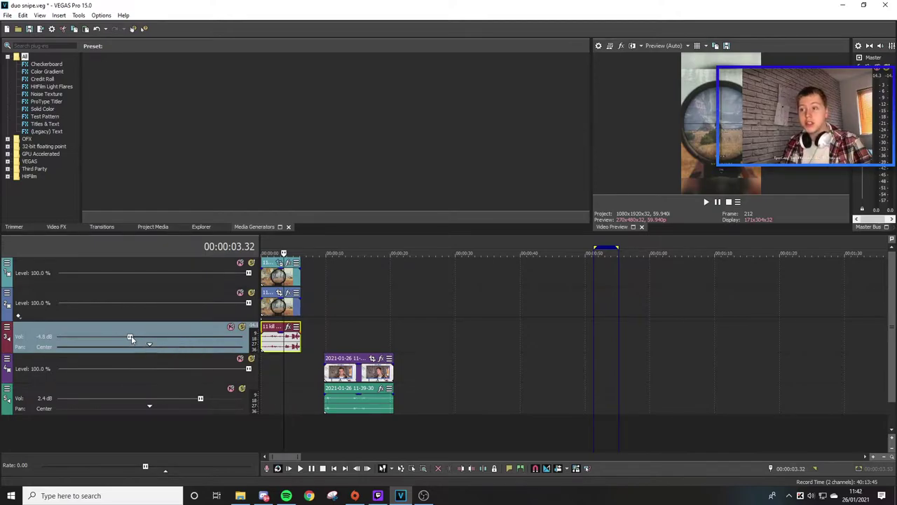
{"action": "left_click", "coordinate": [371, 360]}
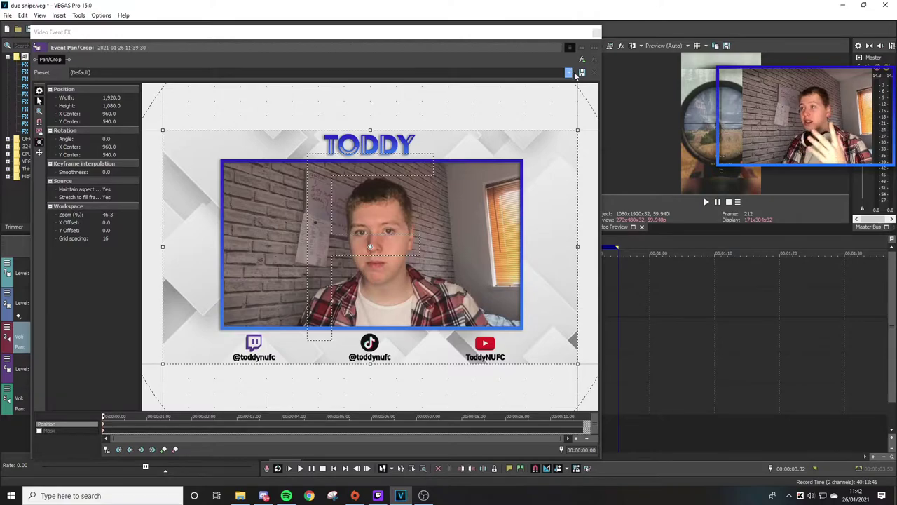
{"action": "left_click", "coordinate": [568, 73]}
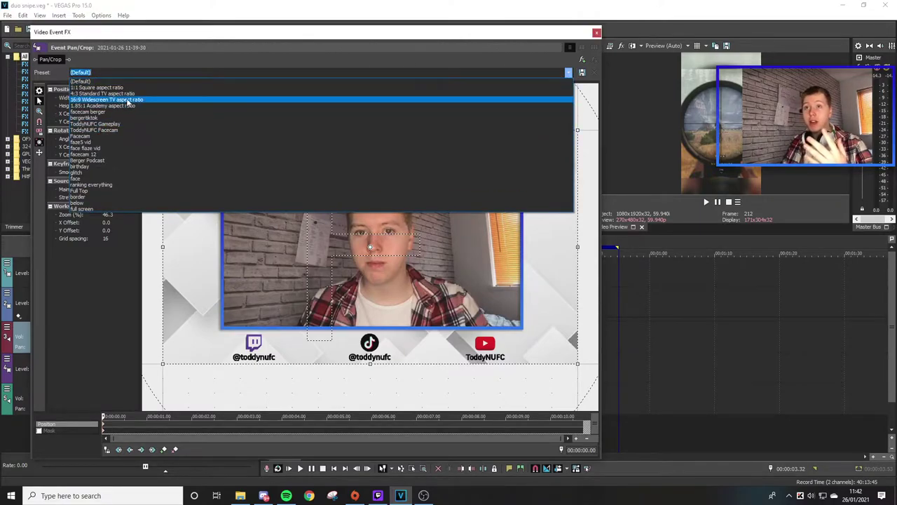
{"action": "left_click", "coordinate": [92, 197]}
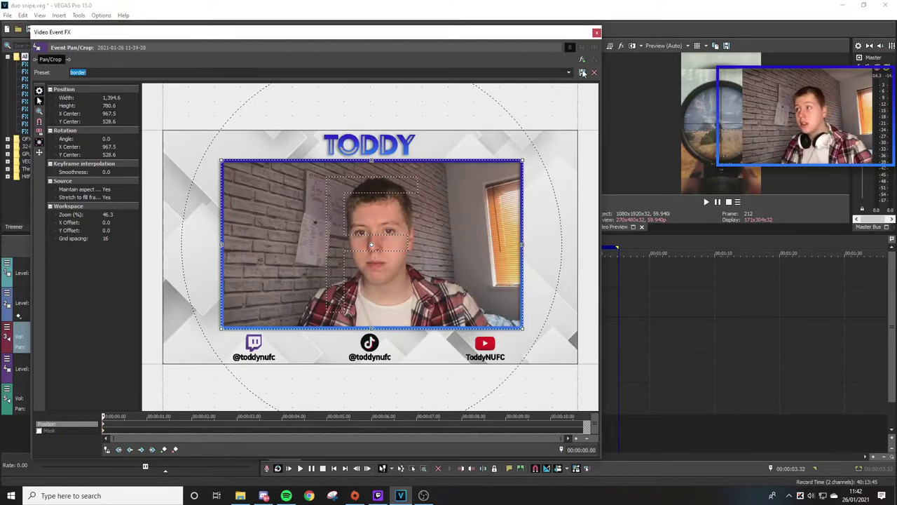
{"action": "left_click", "coordinate": [596, 33]}
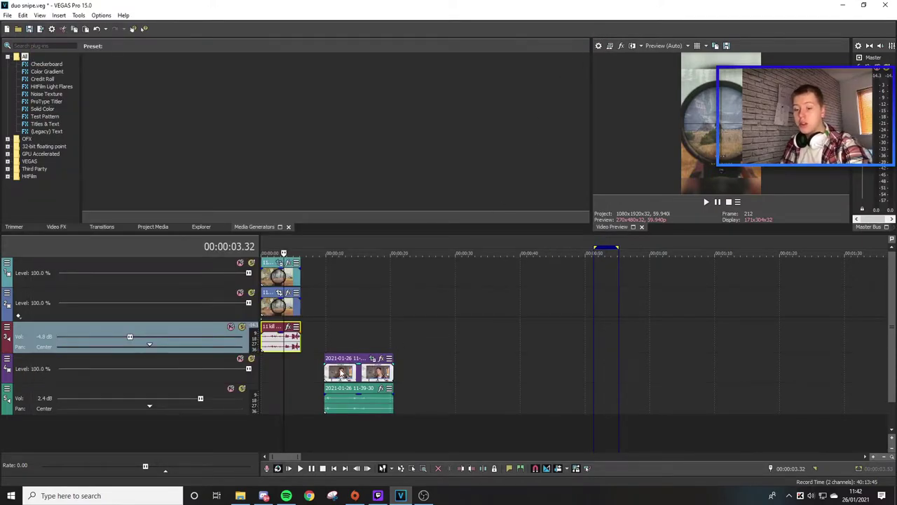
Step: Move the facecam video track above the gameplay tracks and increase the height of the facecam audio track
{"action": "left_click", "coordinate": [173, 364]}
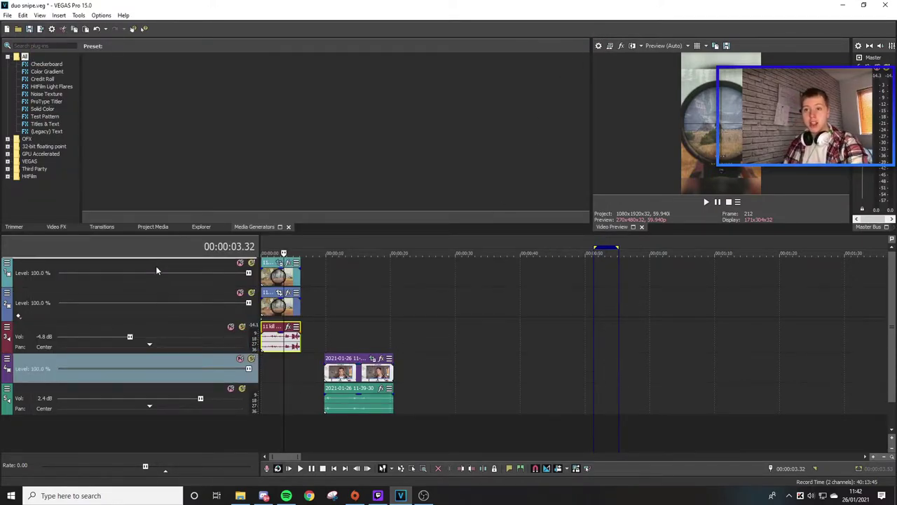
{"action": "left_click_drag", "start_coordinate": [154, 256], "coordinate": [154, 257]}
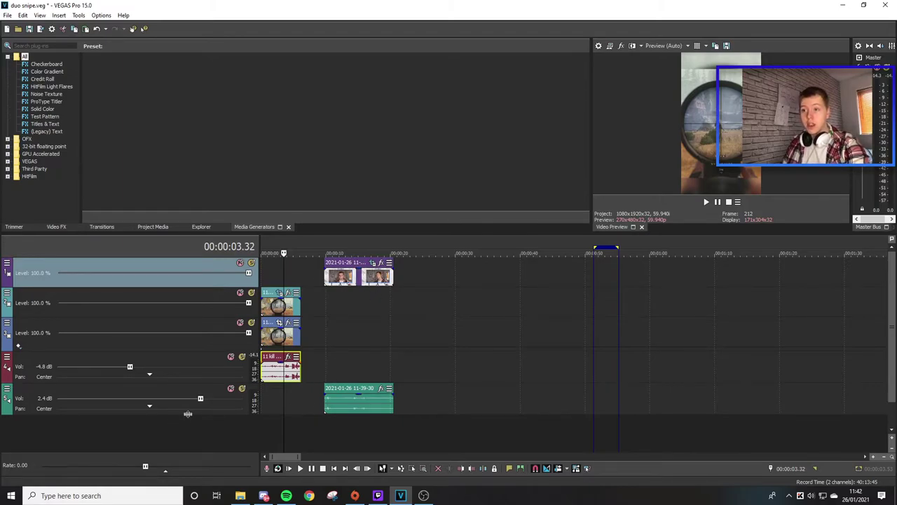
{"action": "left_click_drag", "start_coordinate": [188, 414], "coordinate": [182, 444]}
{"action": "scroll", "coordinate": [347, 417], "scroll_direction": "down", "scroll_amount": 1}
{"action": "scroll", "coordinate": [352, 410], "scroll_direction": "up", "scroll_amount": 3}
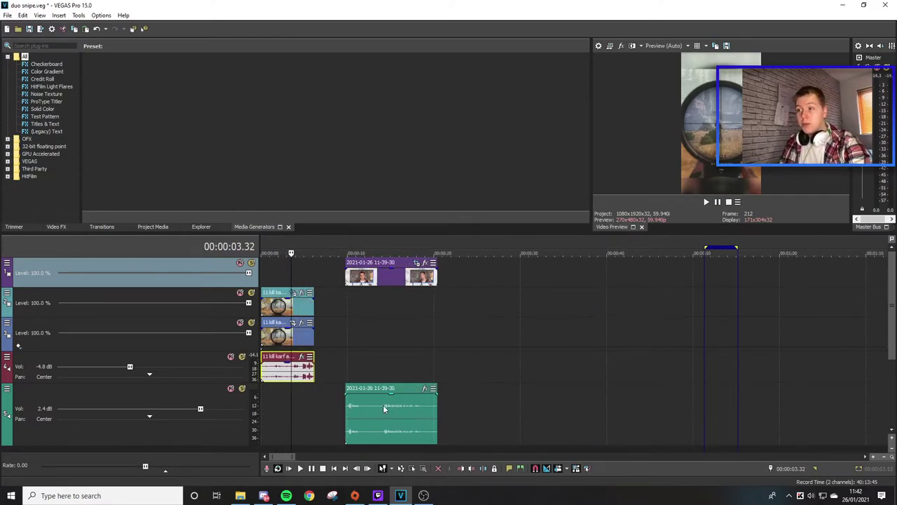
Step: Split the facecam clip and its audio at 00:00:14.20, where the second burst of speech starts
{"action": "left_click", "coordinate": [383, 409]}
{"action": "scroll", "coordinate": [400, 421], "scroll_direction": "up", "scroll_amount": 3}
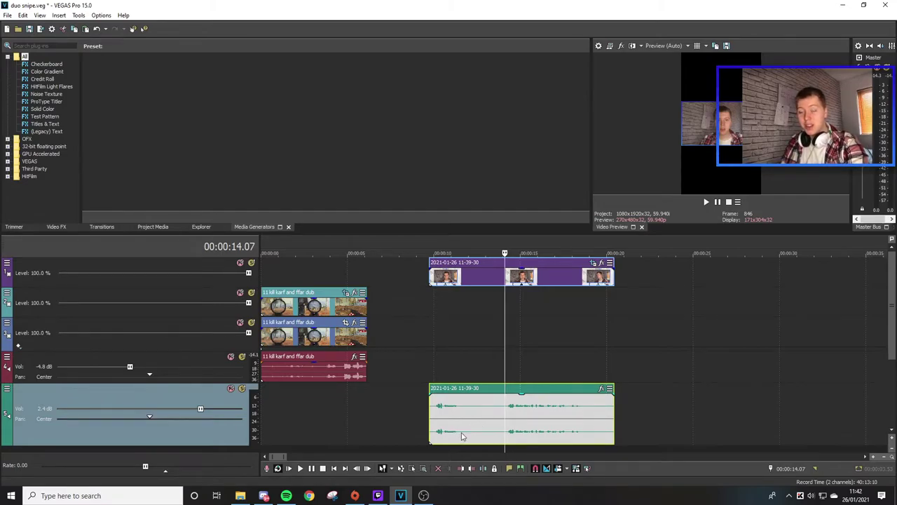
{"action": "left_click", "coordinate": [457, 436]}
{"action": "left_click", "coordinate": [448, 435]}
{"action": "left_click", "coordinate": [439, 435]}
{"action": "left_click", "coordinate": [435, 435]}
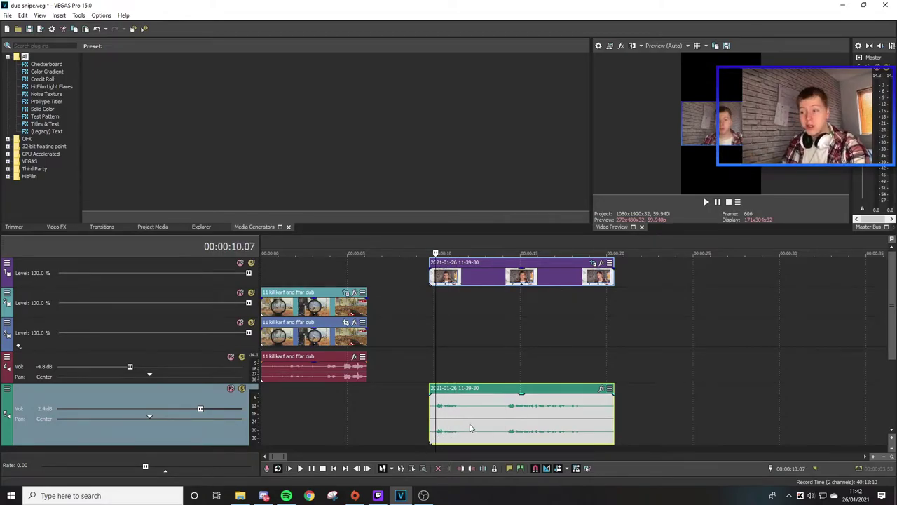
{"action": "left_click", "coordinate": [509, 434]}
{"action": "scroll", "coordinate": [580, 431], "scroll_direction": "up", "scroll_amount": 6}
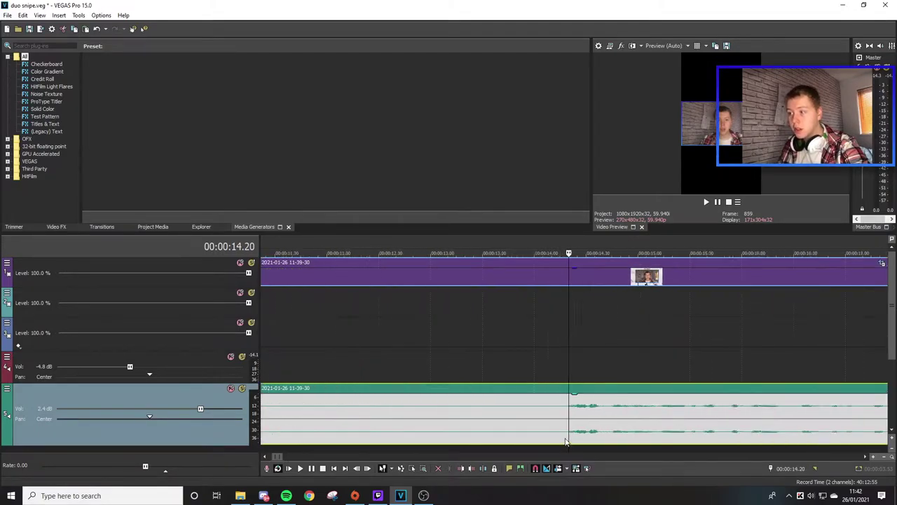
{"action": "scroll", "coordinate": [580, 432], "scroll_direction": "up", "scroll_amount": 2}
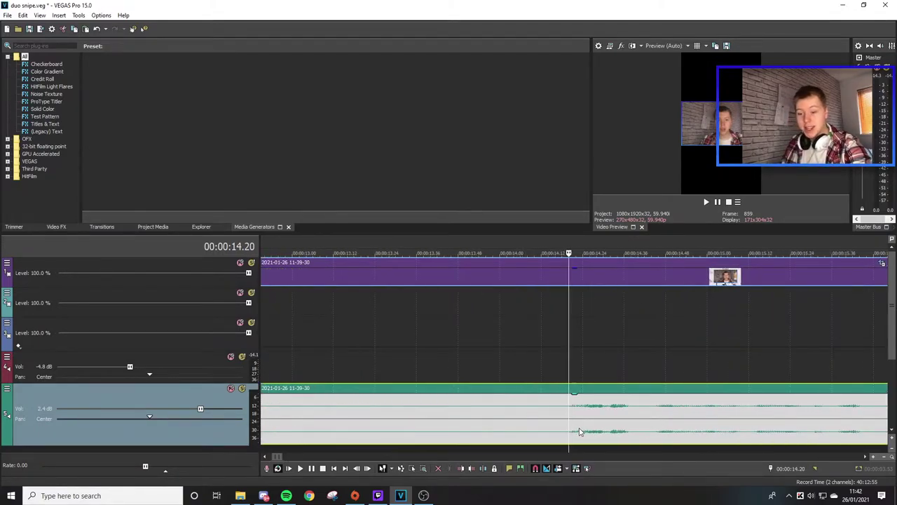
{"action": "key", "text": "s"}
Step: Split the facecam clip and its audio at 00:00:18.21, where the speech ends
{"action": "scroll", "coordinate": [581, 429], "scroll_direction": "down", "scroll_amount": 4}
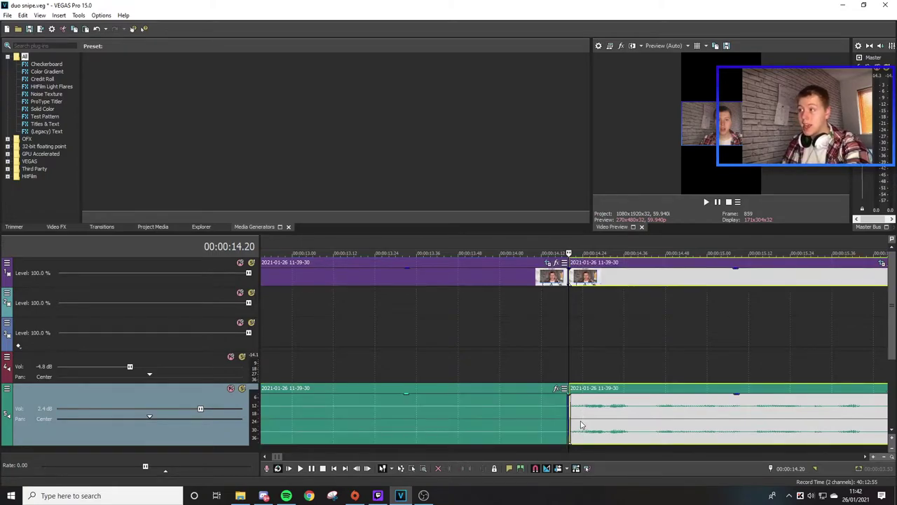
{"action": "scroll", "coordinate": [561, 407], "scroll_direction": "down", "scroll_amount": 6}
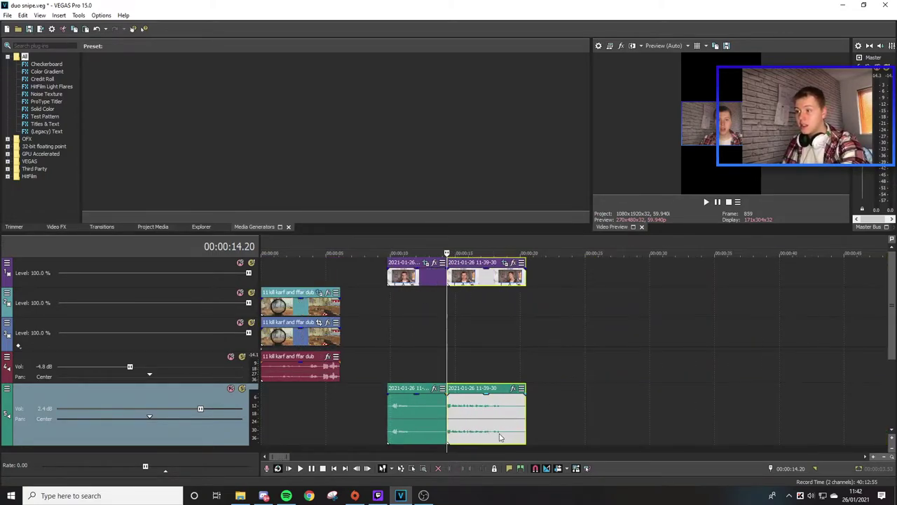
{"action": "left_click", "coordinate": [500, 437]}
{"action": "scroll", "coordinate": [567, 434], "scroll_direction": "up", "scroll_amount": 6}
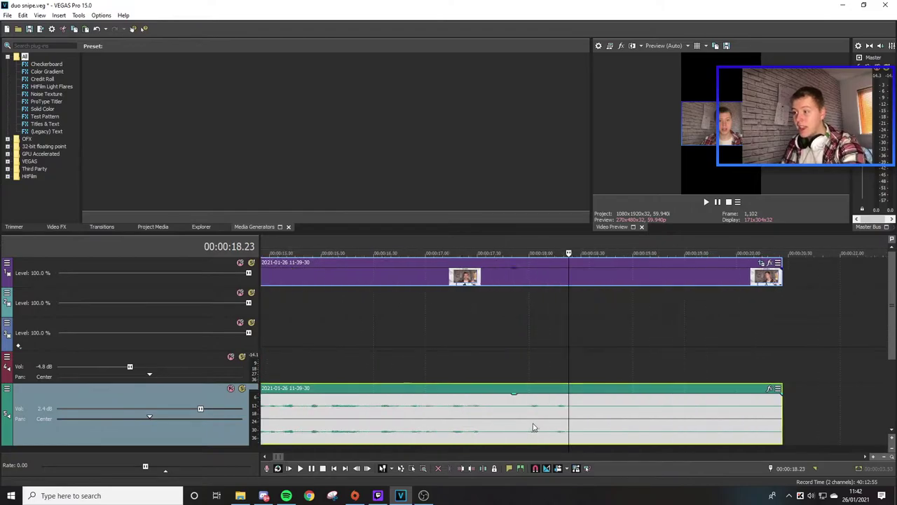
{"action": "left_click", "coordinate": [564, 435]}
{"action": "key", "text": "s"}
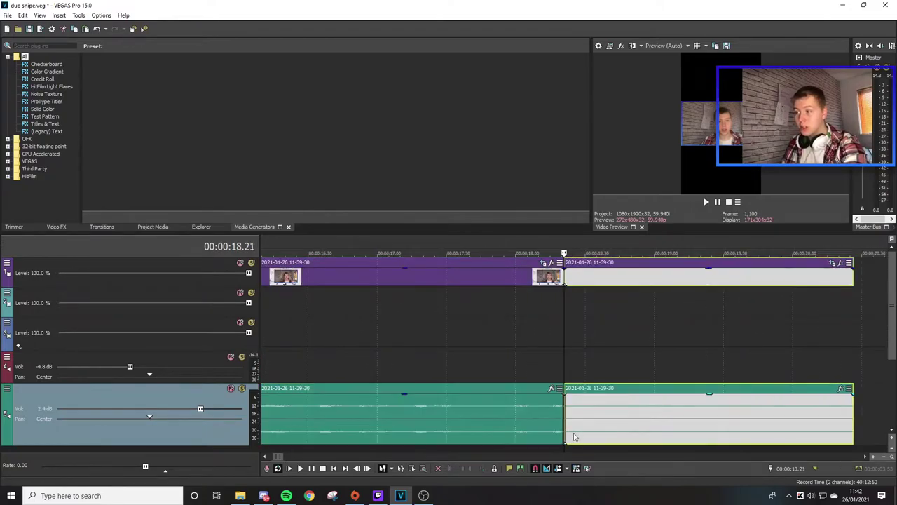
{"action": "scroll", "coordinate": [491, 392], "scroll_direction": "down", "scroll_amount": 6}
Step: Delete the first and last facecam pieces and move the remaining middle piece to the start of the timeline
{"action": "left_click", "coordinate": [413, 273]}
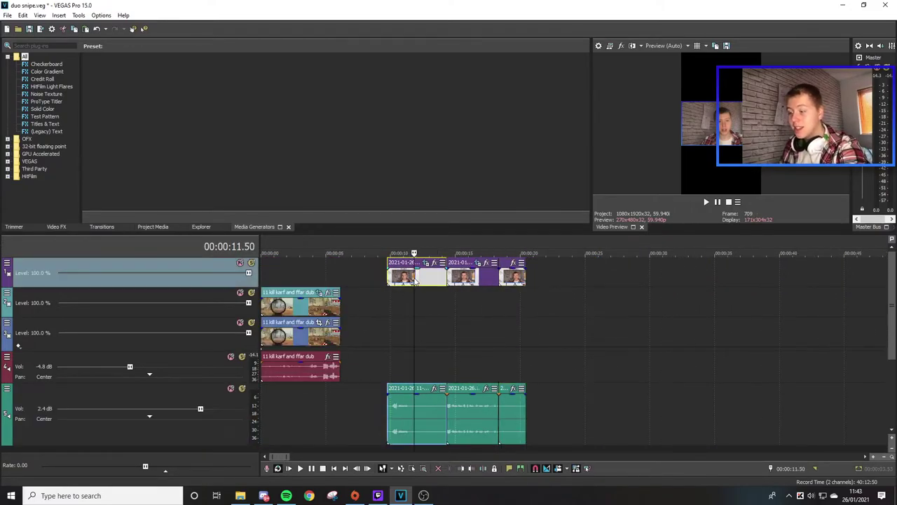
{"action": "left_click", "coordinate": [387, 273]}
{"action": "left_click", "coordinate": [453, 280]}
{"action": "key", "text": "Delete"}
{"action": "left_click_drag", "start_coordinate": [422, 283], "coordinate": [290, 279]}
{"action": "left_click", "coordinate": [313, 253]}
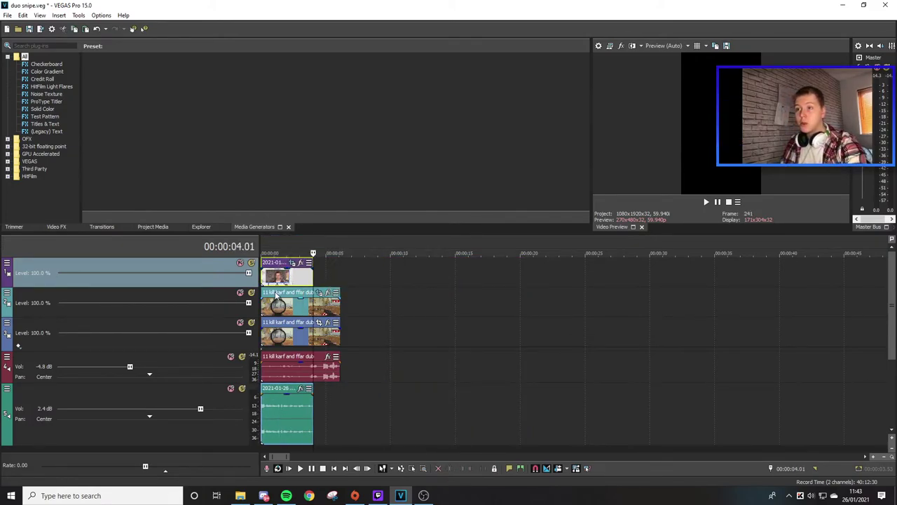
Step: Play back the opening of the timeline to check the facecam speech against the gameplay
{"action": "left_click", "coordinate": [268, 399]}
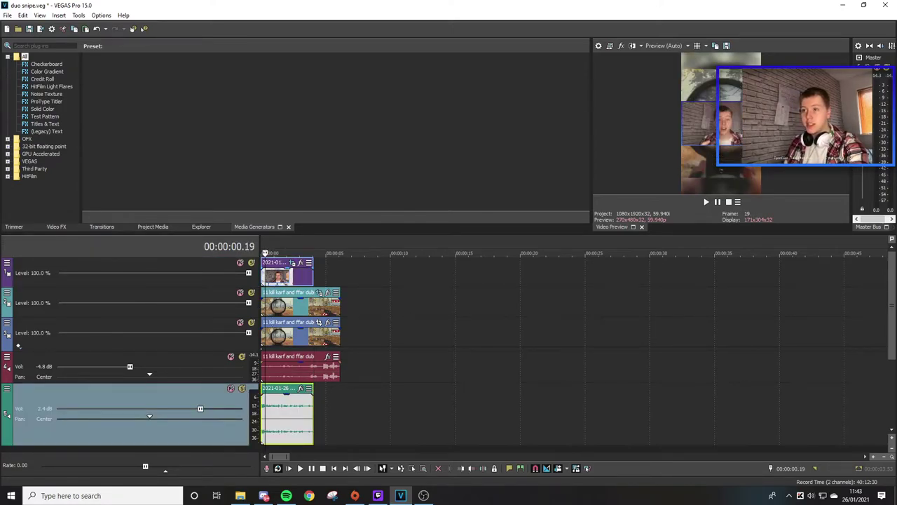
{"action": "key", "text": "space"}
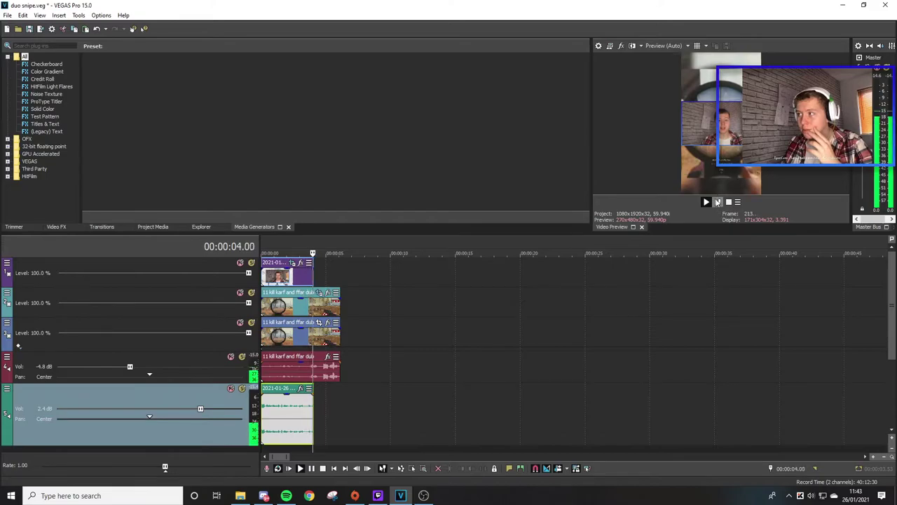
{"action": "left_click", "coordinate": [725, 203]}
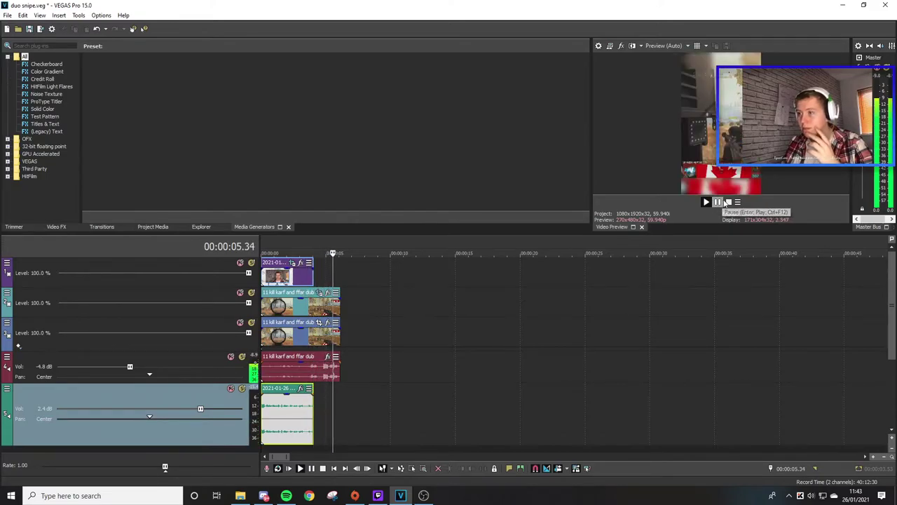
Step: Open Track Motion for the facecam video track and shrink its frame to about 804 x 1430
{"action": "left_click", "coordinate": [286, 282]}
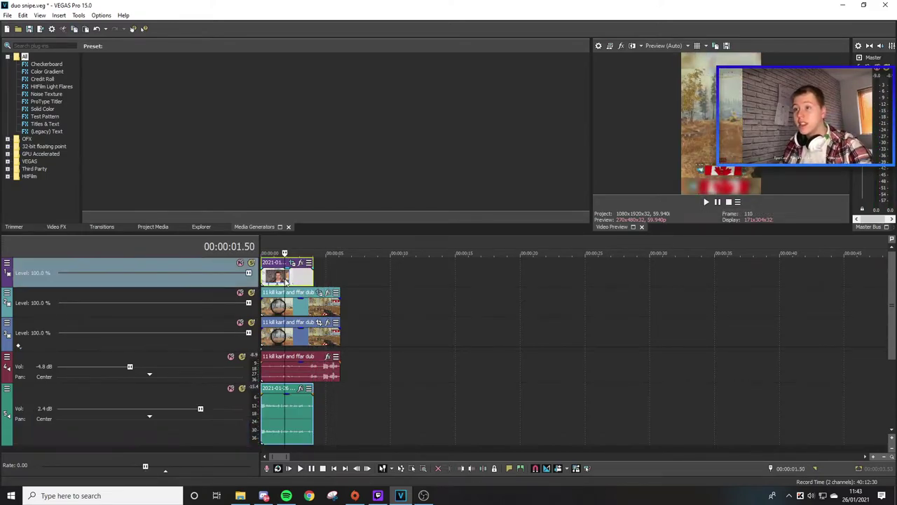
{"action": "left_click", "coordinate": [311, 303]}
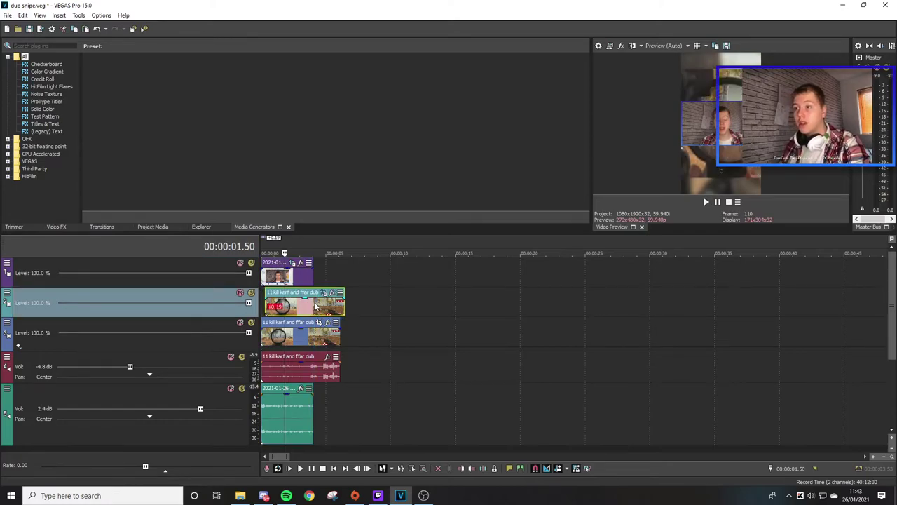
{"action": "left_click", "coordinate": [238, 276]}
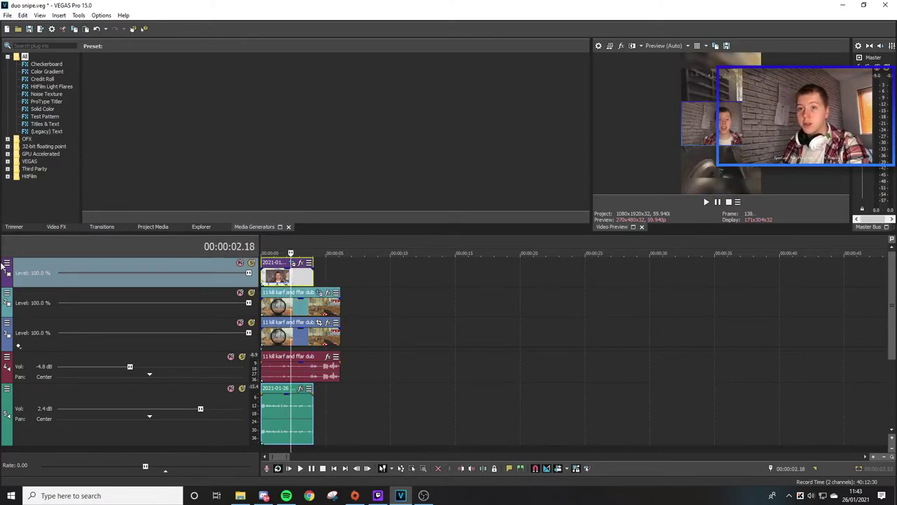
{"action": "left_click", "coordinate": [7, 263]}
{"action": "left_click", "coordinate": [38, 285]}
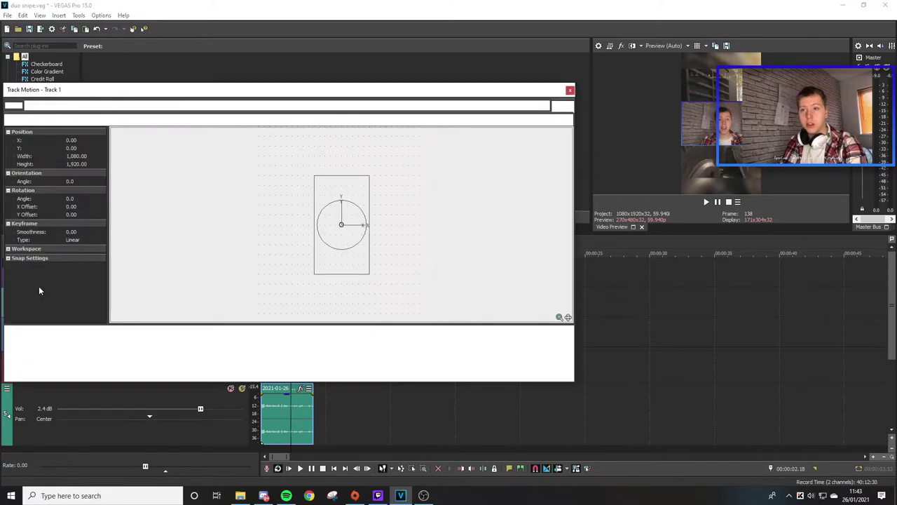
{"action": "left_click_drag", "start_coordinate": [311, 90], "coordinate": [268, 136]}
{"action": "left_click_drag", "start_coordinate": [304, 193], "coordinate": [293, 202]}
Step: Move the facecam frame to the top of the picture, shrink it to about 642 x 1141, and close Track Motion
{"action": "key", "text": "KP_8"}
{"action": "key", "text": "KP_8"}
{"action": "key", "text": "KP_8"}
{"action": "key", "text": "KP_8"}
{"action": "key", "text": "KP_8"}
{"action": "key", "text": "KP_8"}
{"action": "key", "text": "KP_8"}
{"action": "key", "text": "KP_8"}
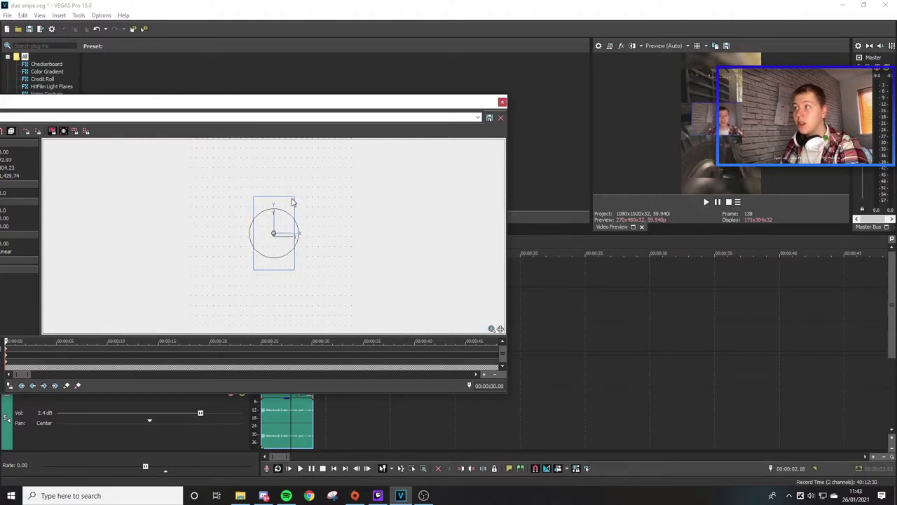
{"action": "key", "text": "KP_8"}
{"action": "key", "text": "KP_8"}
{"action": "key", "text": "KP_8"}
{"action": "key", "text": "KP_8"}
{"action": "key", "text": "KP_8"}
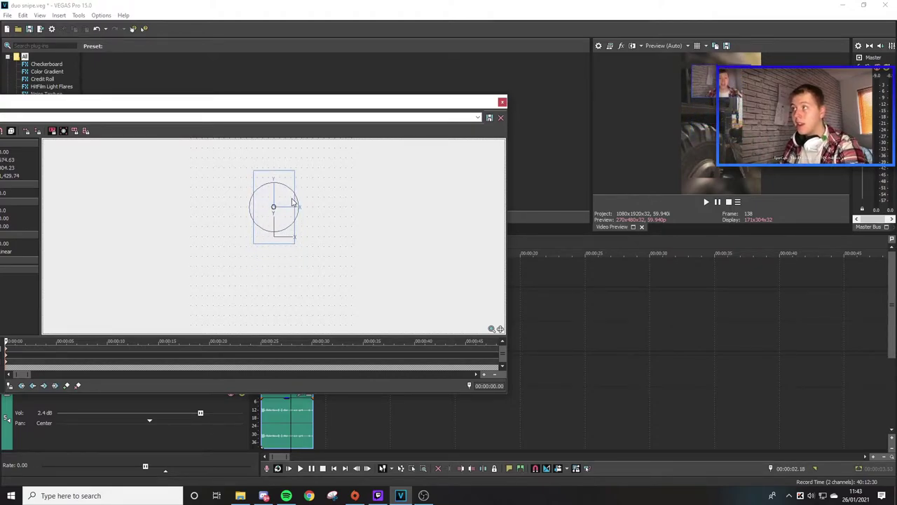
{"action": "left_click_drag", "start_coordinate": [294, 165], "coordinate": [286, 171]}
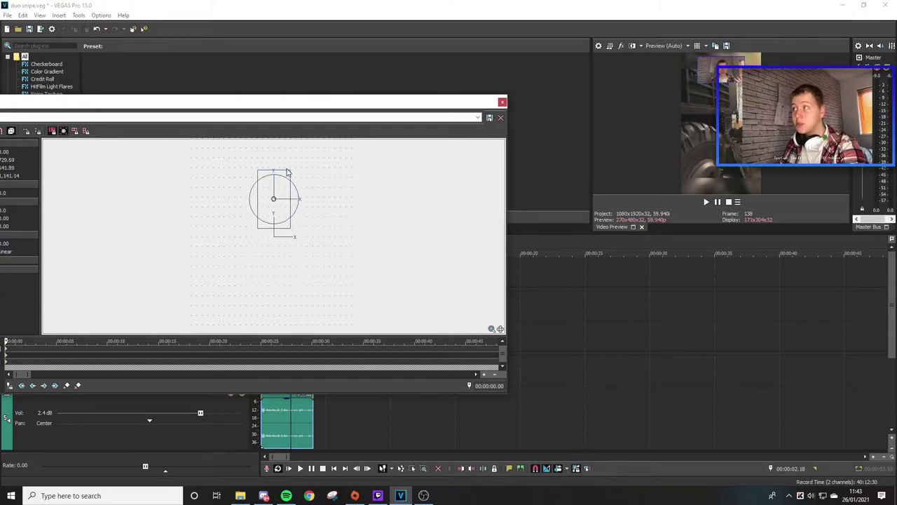
{"action": "left_click", "coordinate": [501, 102]}
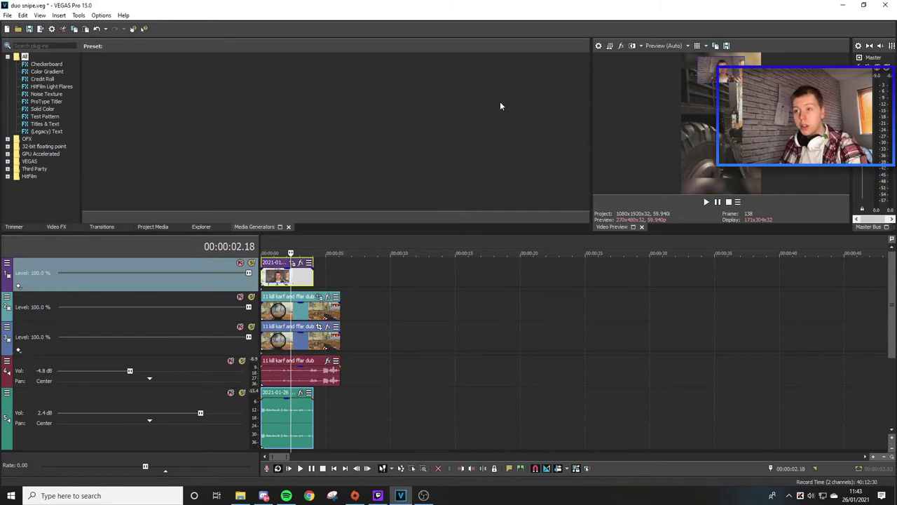
Step: Insert an empty video track above the facecam track and select the Titles & Text generator
{"action": "key", "text": "ctrl+shift+q"}
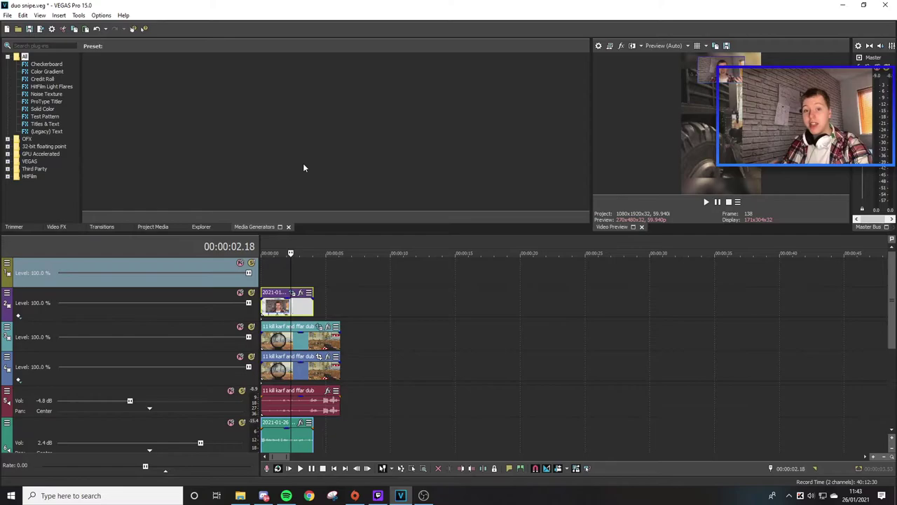
{"action": "left_click", "coordinate": [38, 132]}
{"action": "left_click", "coordinate": [44, 124]}
{"action": "scroll", "coordinate": [341, 155], "scroll_direction": "up", "scroll_amount": 2}
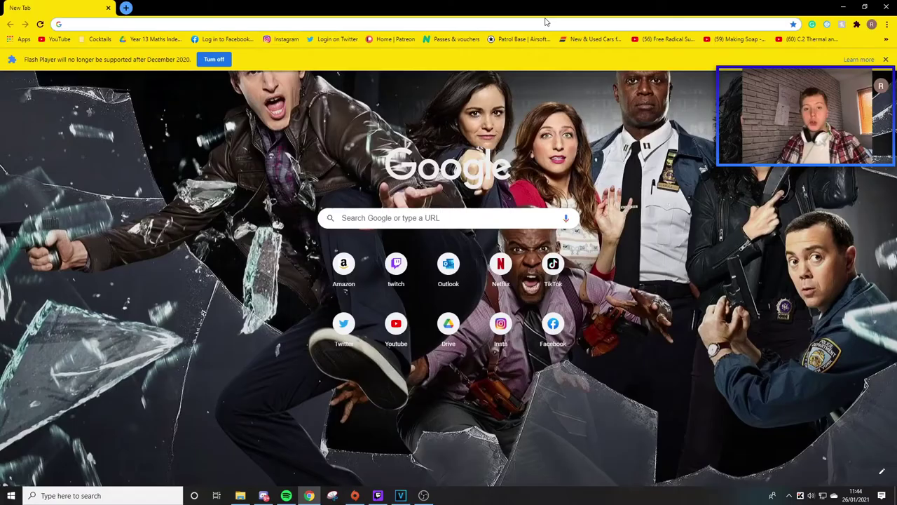
Step: Switch to Chrome and open dafont.com
{"action": "left_click", "coordinate": [419, 219]}
{"action": "type", "text": "da"}
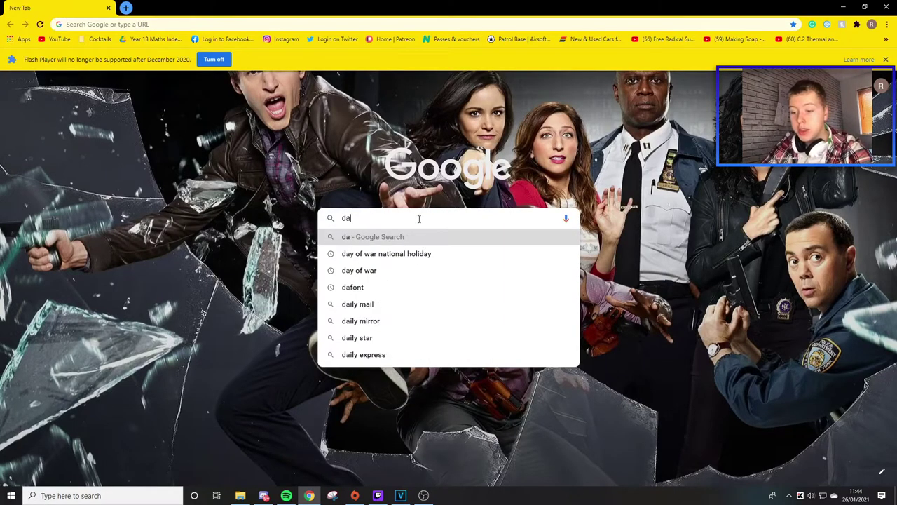
{"action": "type", "text": "font.com"}
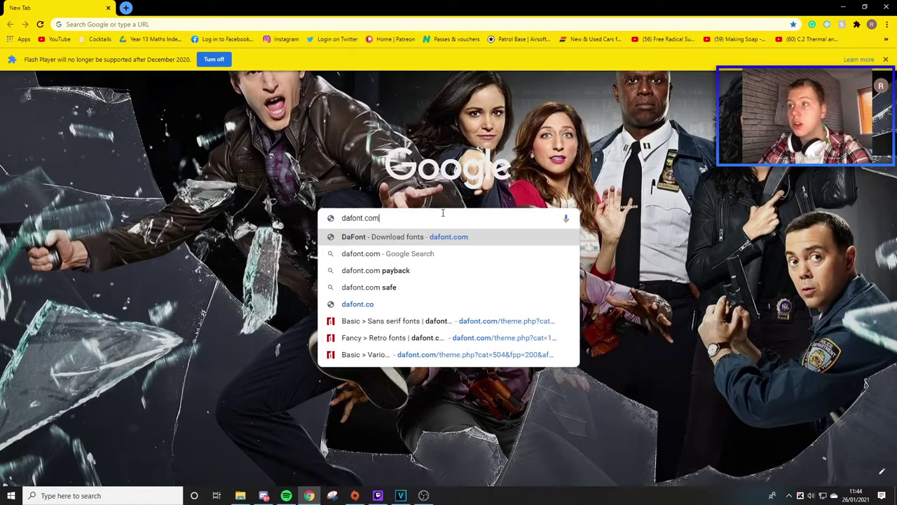
{"action": "key", "text": "Return"}
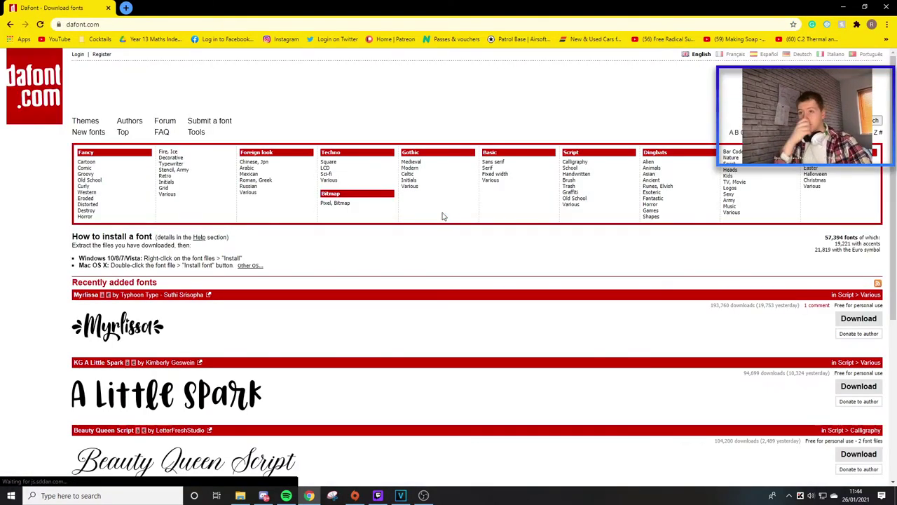
Step: Look through DaFont's home page and the list of fonts starting with the letter N
{"action": "scroll", "coordinate": [228, 205], "scroll_direction": "down", "scroll_amount": 1}
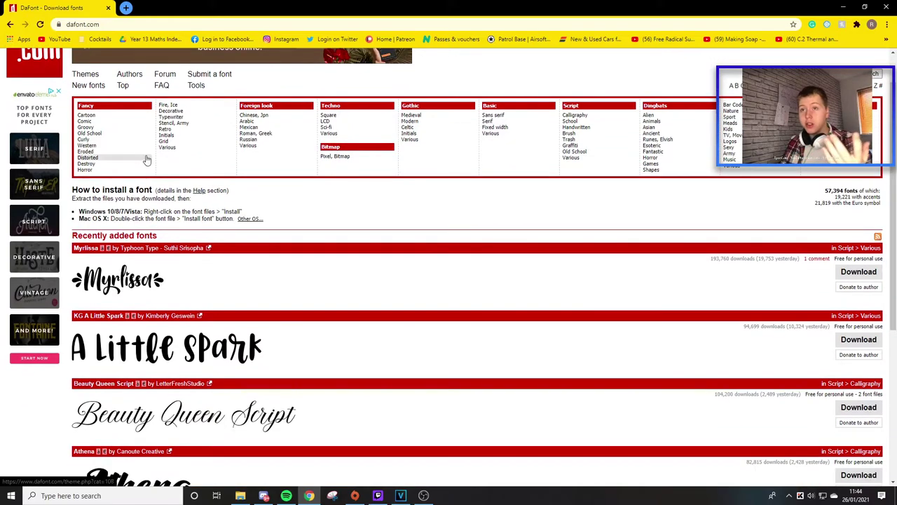
{"action": "scroll", "coordinate": [228, 200], "scroll_direction": "down", "scroll_amount": 2}
{"action": "scroll", "coordinate": [228, 198], "scroll_direction": "up", "scroll_amount": 3}
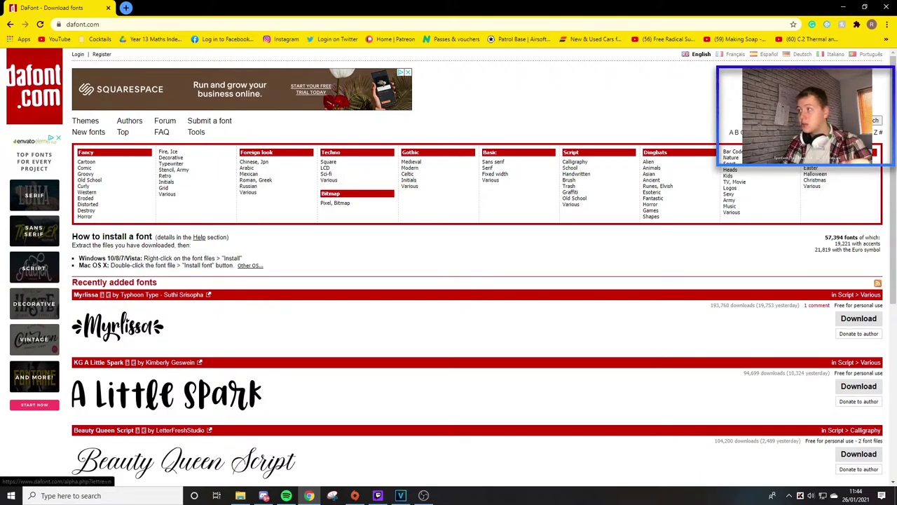
{"action": "left_click", "coordinate": [806, 132]}
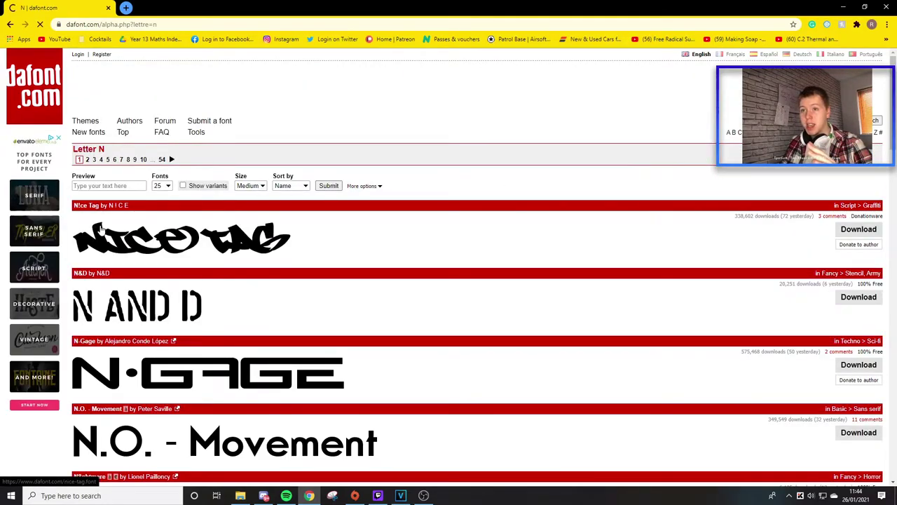
{"action": "scroll", "coordinate": [260, 274], "scroll_direction": "down", "scroll_amount": 10}
{"action": "scroll", "coordinate": [254, 292], "scroll_direction": "down", "scroll_amount": 10}
{"action": "scroll", "coordinate": [232, 287], "scroll_direction": "up", "scroll_amount": 4}
{"action": "scroll", "coordinate": [203, 279], "scroll_direction": "up", "scroll_amount": 15}
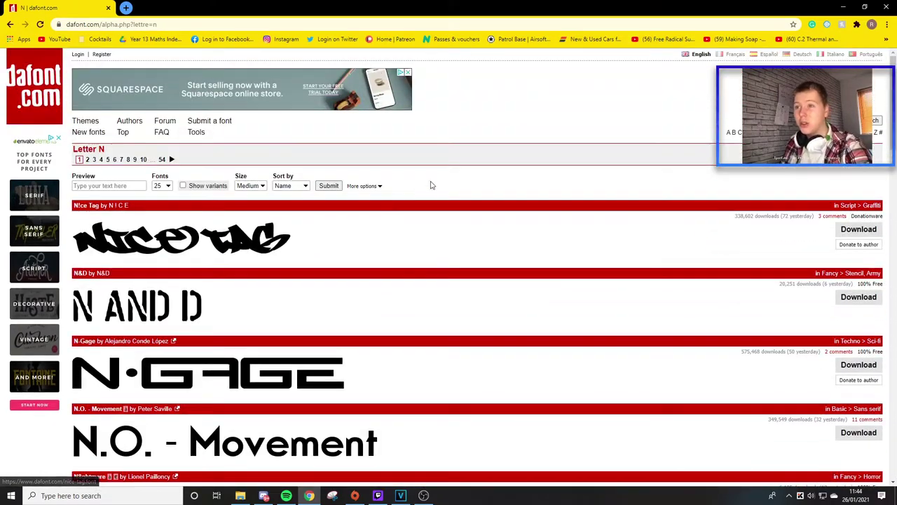
Step: Search DaFont for the font "nehad"
{"action": "type", "text": "nehan"}
{"action": "key", "text": "Return"}
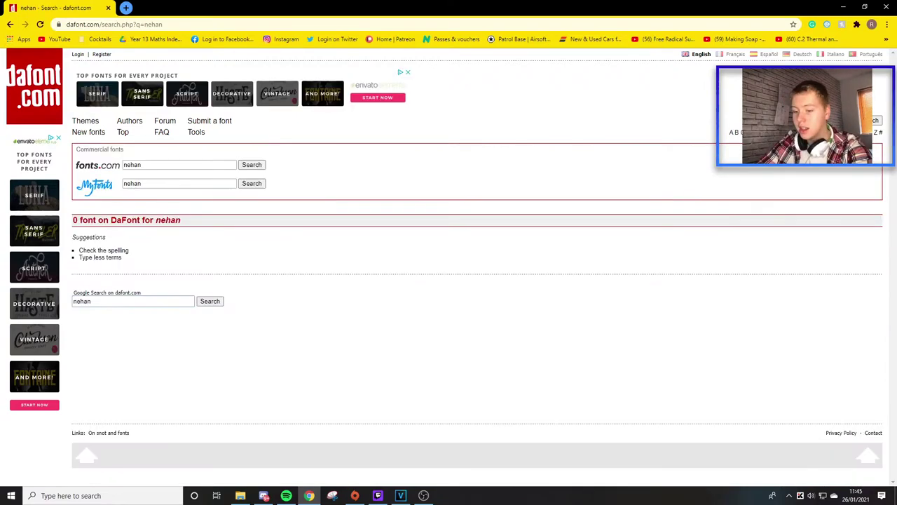
{"action": "key", "text": "BackSpace"}
{"action": "type", "text": "d"}
{"action": "key", "text": "Return"}
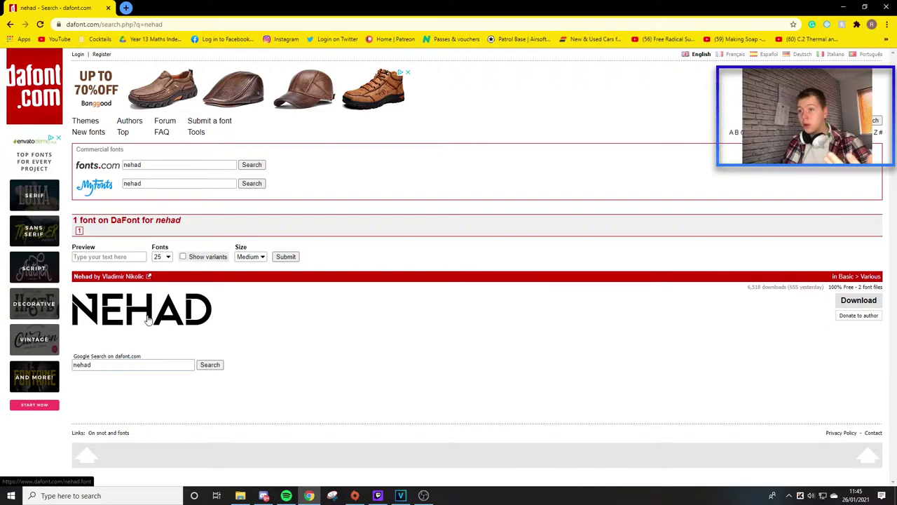
Step: Open the Nehad font's page and examine its letters, numbers and symbols
{"action": "left_click", "coordinate": [148, 319]}
{"action": "scroll", "coordinate": [137, 169], "scroll_direction": "down", "scroll_amount": 2}
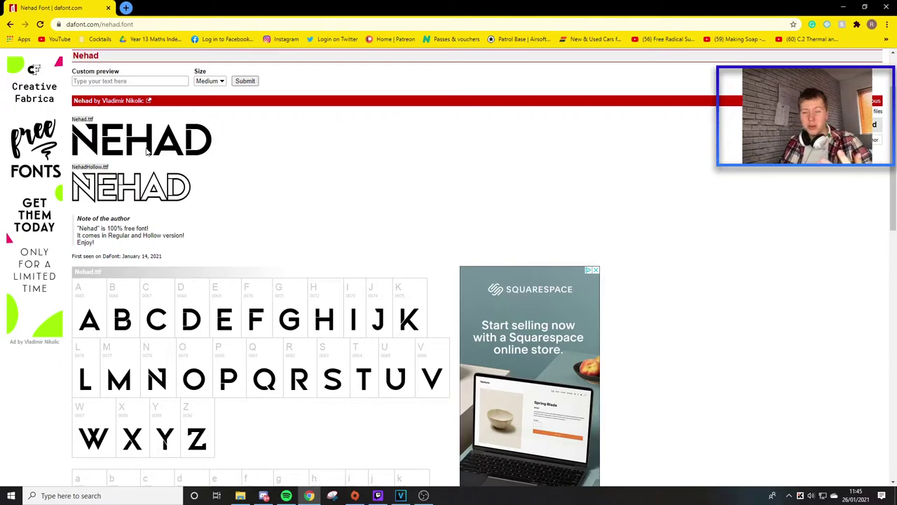
{"action": "scroll", "coordinate": [339, 220], "scroll_direction": "down", "scroll_amount": 2}
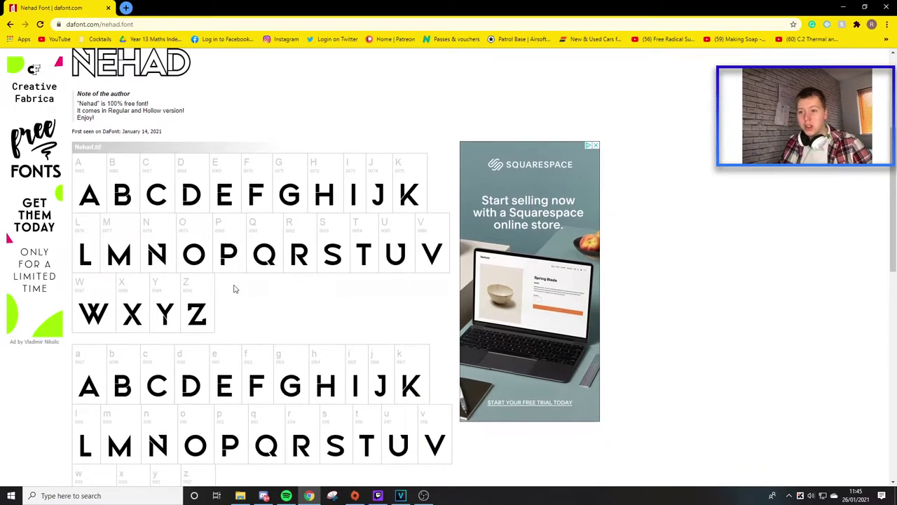
{"action": "scroll", "coordinate": [206, 266], "scroll_direction": "down", "scroll_amount": 6}
{"action": "scroll", "coordinate": [293, 269], "scroll_direction": "up", "scroll_amount": 4}
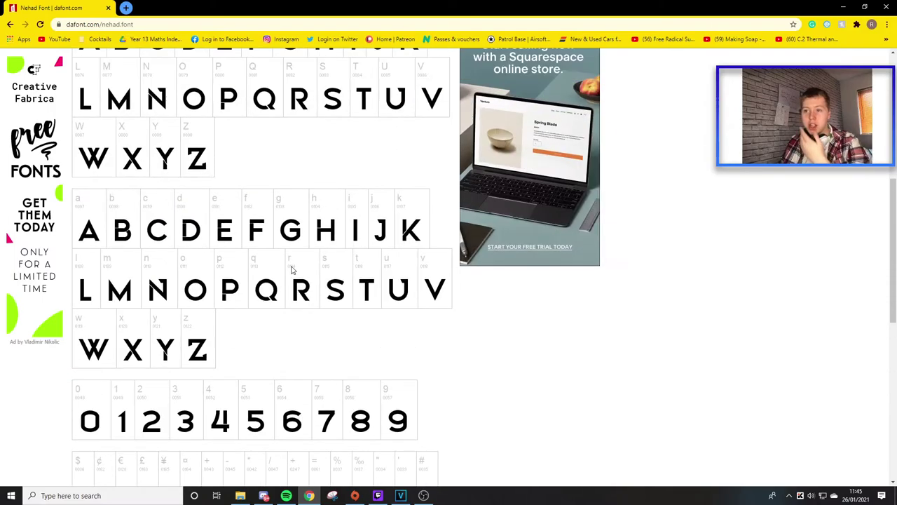
Step: Download the Nehad font, open its zip archive and dismiss the WinRAR licence reminder
{"action": "scroll", "coordinate": [293, 269], "scroll_direction": "up", "scroll_amount": 6}
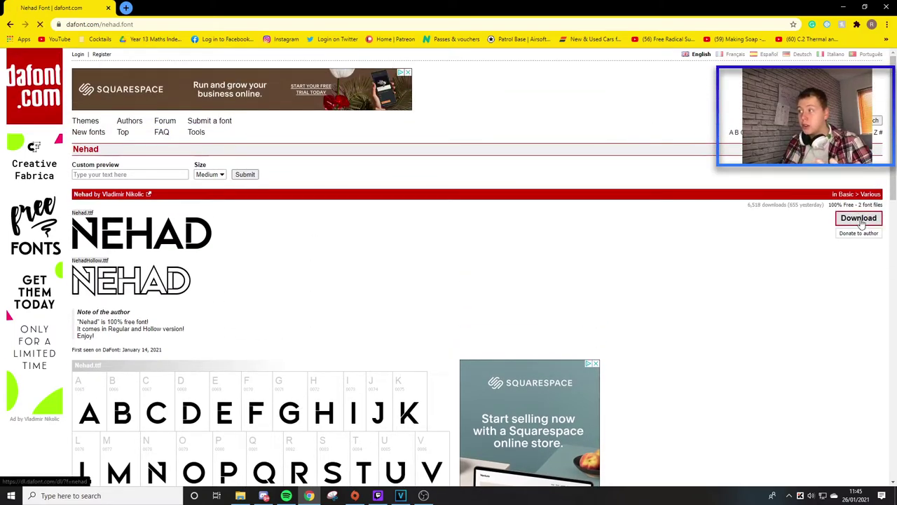
{"action": "left_click", "coordinate": [861, 220]}
{"action": "left_click", "coordinate": [102, 474]}
{"action": "left_click", "coordinate": [126, 418]}
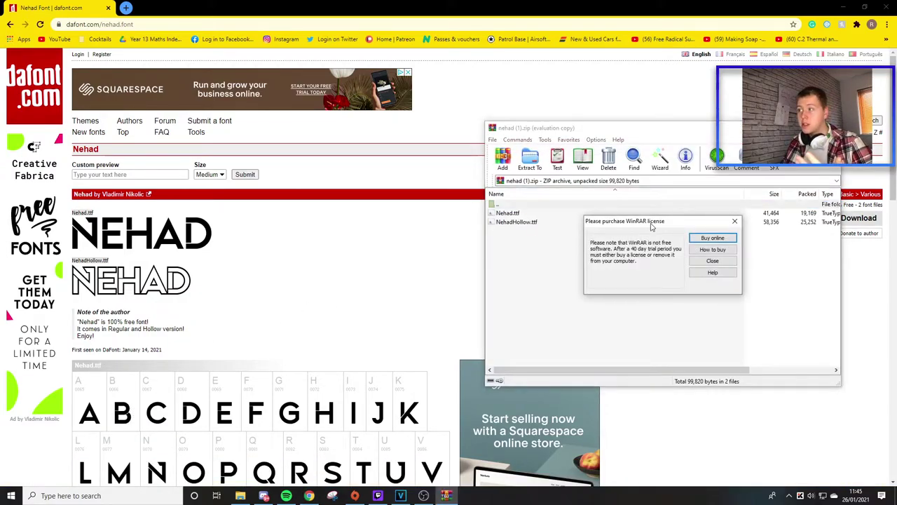
{"action": "left_click", "coordinate": [735, 221]}
Step: Preview the NehadHollow.ttf font file from the archive, then close the preview and the archive
{"action": "double_click", "coordinate": [559, 222]}
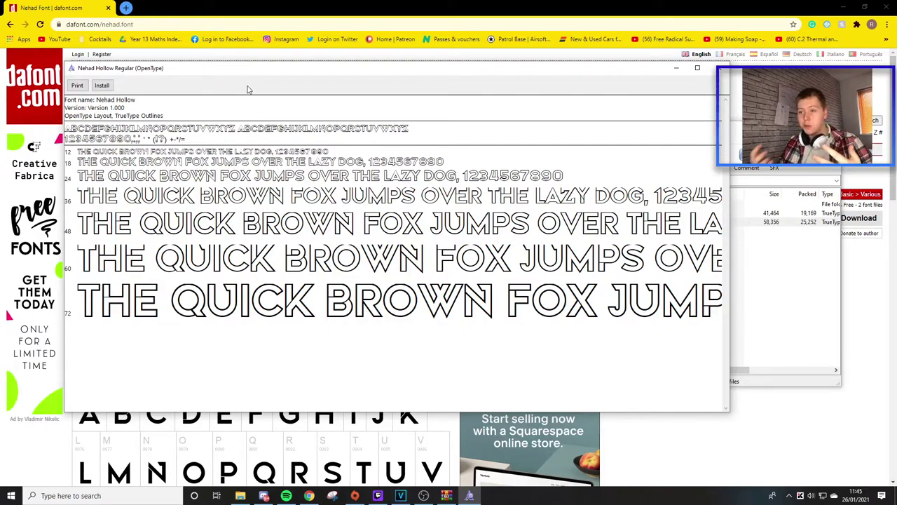
{"action": "left_click", "coordinate": [719, 68]}
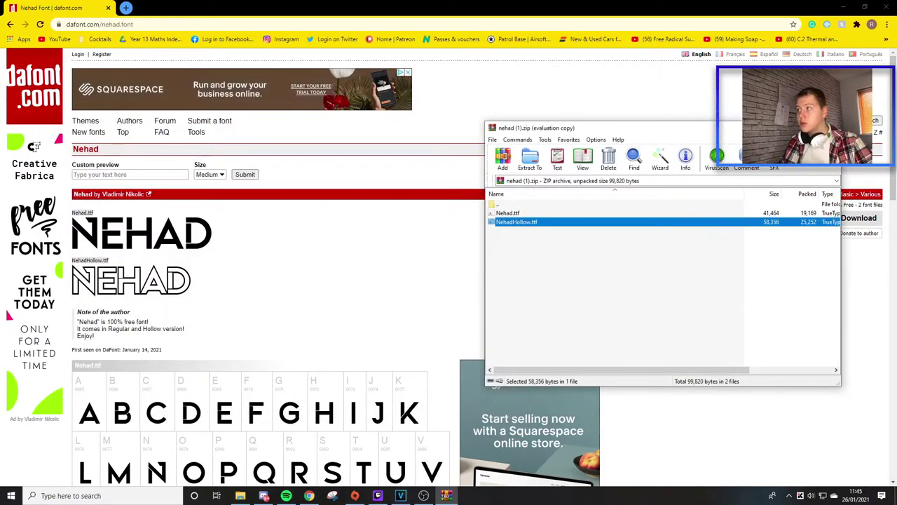
{"action": "key", "text": "Escape"}
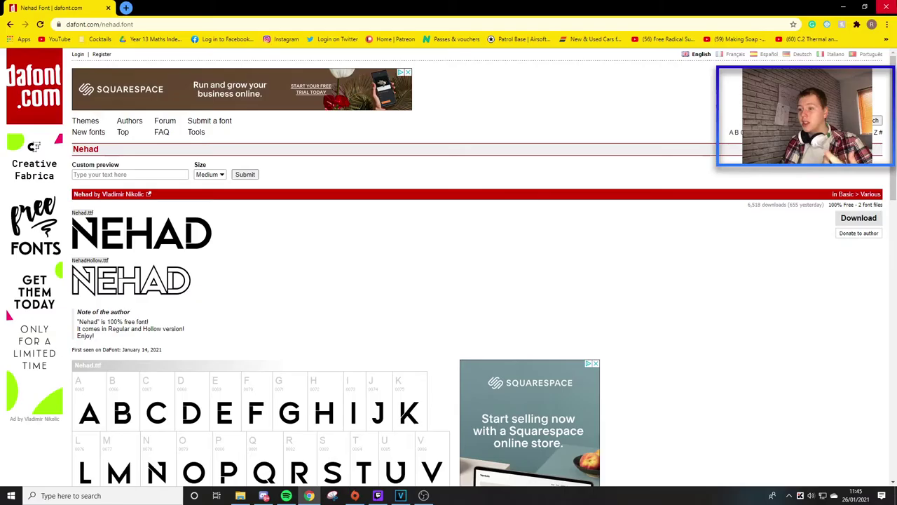
Step: Close the browser, switch to VEGAS Pro and add a default Titles & Text event at the start of the top track
{"action": "left_click", "coordinate": [886, 7]}
{"action": "left_click", "coordinate": [401, 493]}
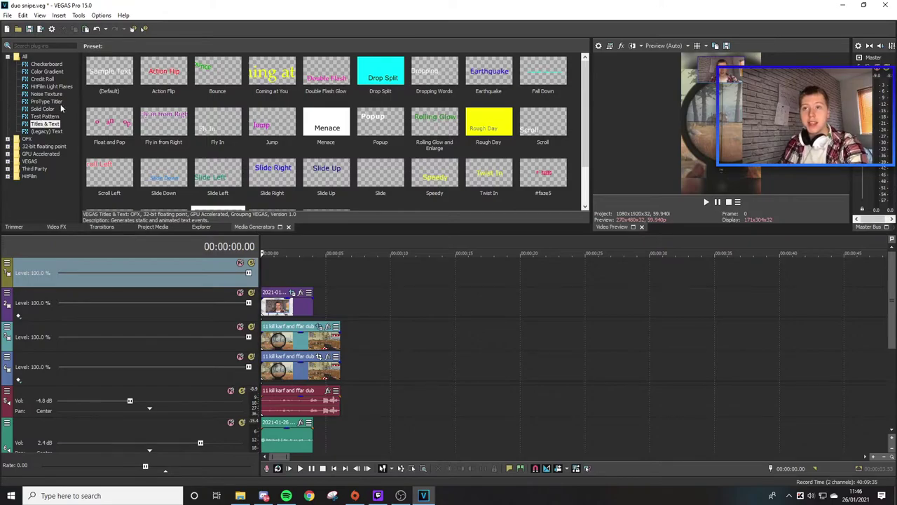
{"action": "left_click_drag", "start_coordinate": [110, 76], "coordinate": [127, 80]}
{"action": "left_click_drag", "start_coordinate": [273, 242], "coordinate": [267, 278]}
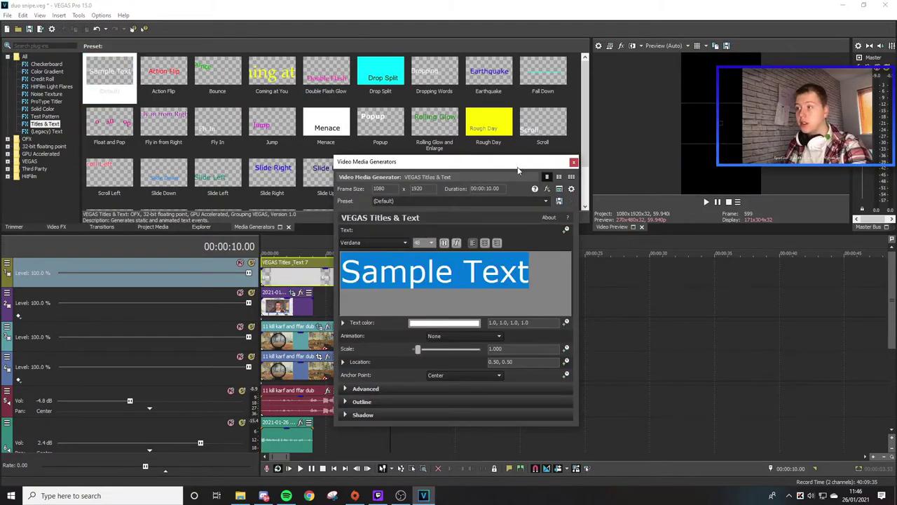
Step: Center the title's sample text and set its font to Nehad Hollow Regular
{"action": "left_click", "coordinate": [486, 244]}
{"action": "left_click", "coordinate": [405, 242]}
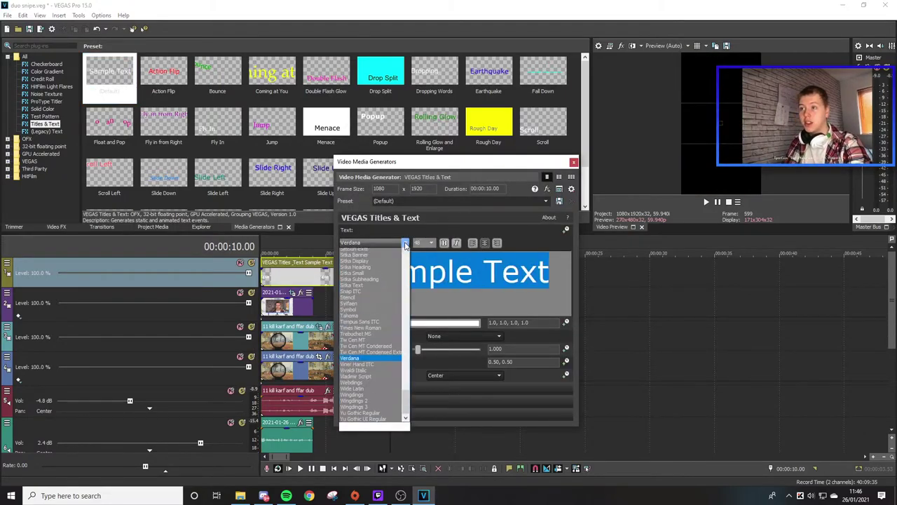
{"action": "scroll", "coordinate": [368, 351], "scroll_direction": "up", "scroll_amount": 10}
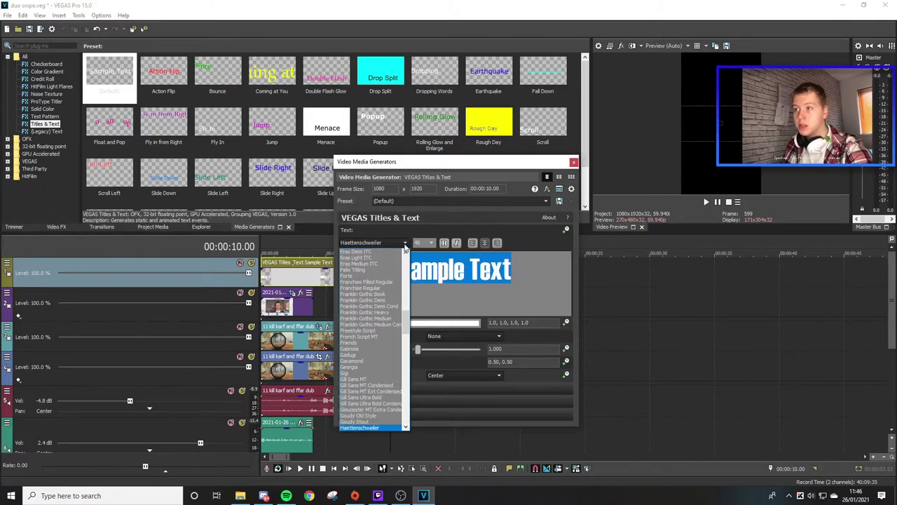
{"action": "left_click", "coordinate": [367, 246]}
{"action": "left_click", "coordinate": [367, 245]}
{"action": "scroll", "coordinate": [367, 252], "scroll_direction": "down", "scroll_amount": 8}
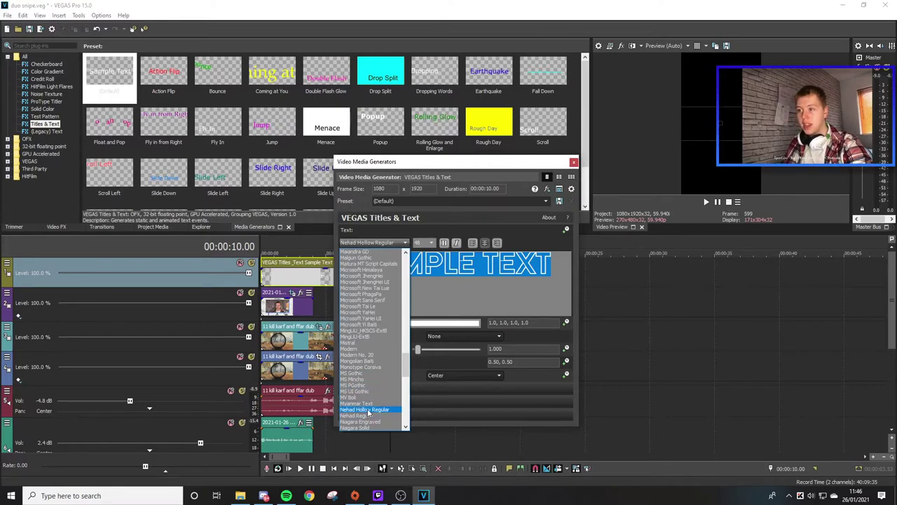
{"action": "left_click", "coordinate": [368, 411]}
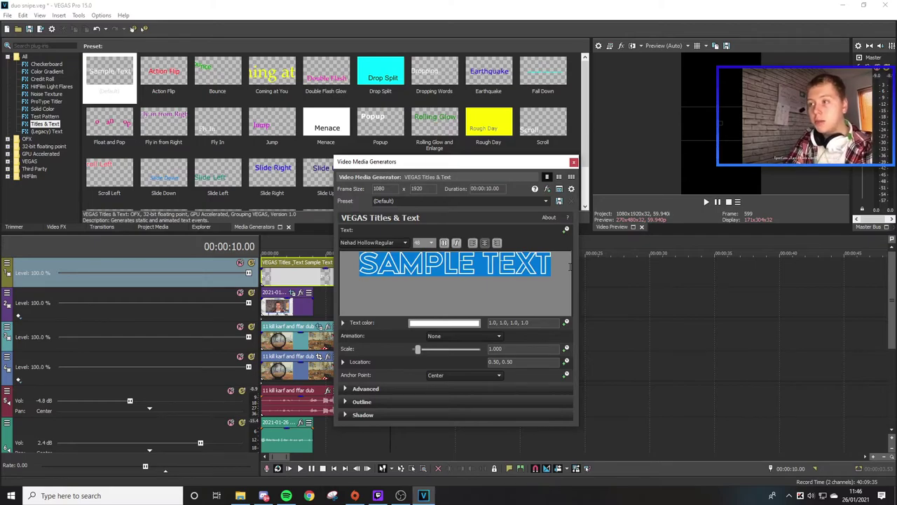
{"action": "key", "text": "ctrl+z"}
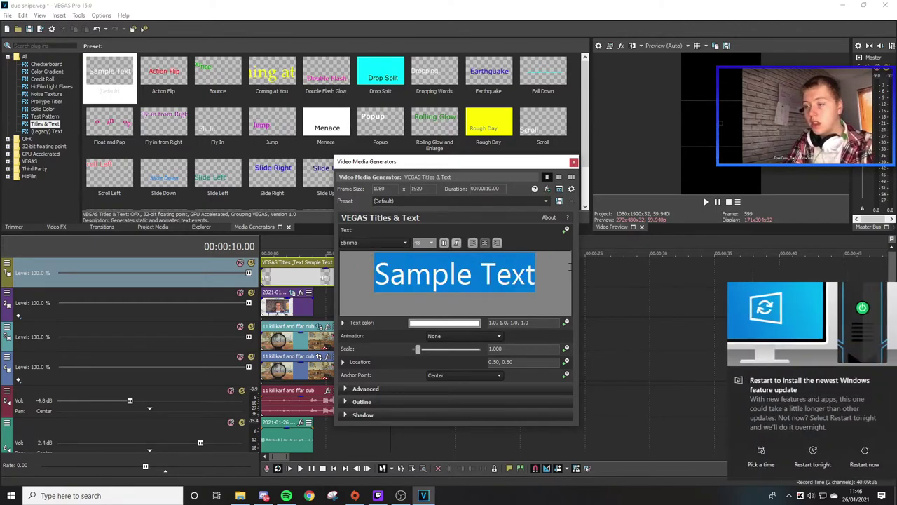
{"action": "left_click", "coordinate": [378, 242]}
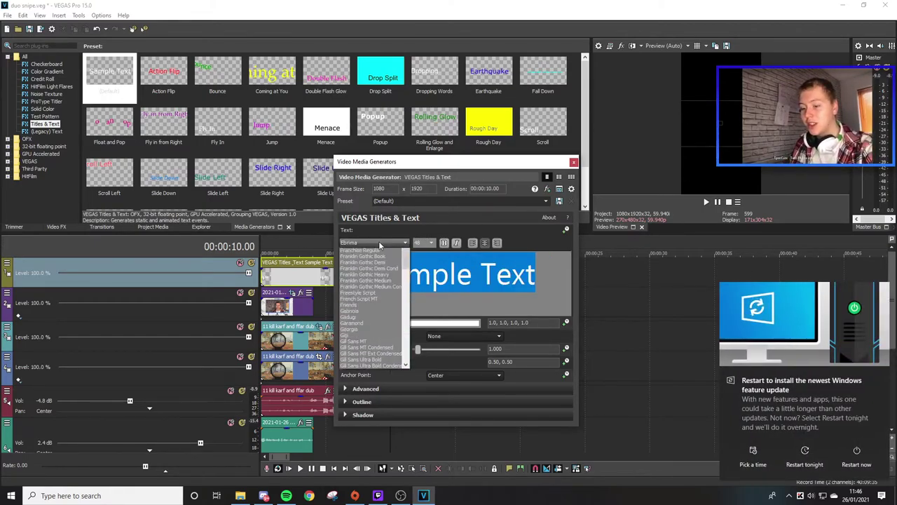
{"action": "scroll", "coordinate": [365, 414], "scroll_direction": "down", "scroll_amount": 15}
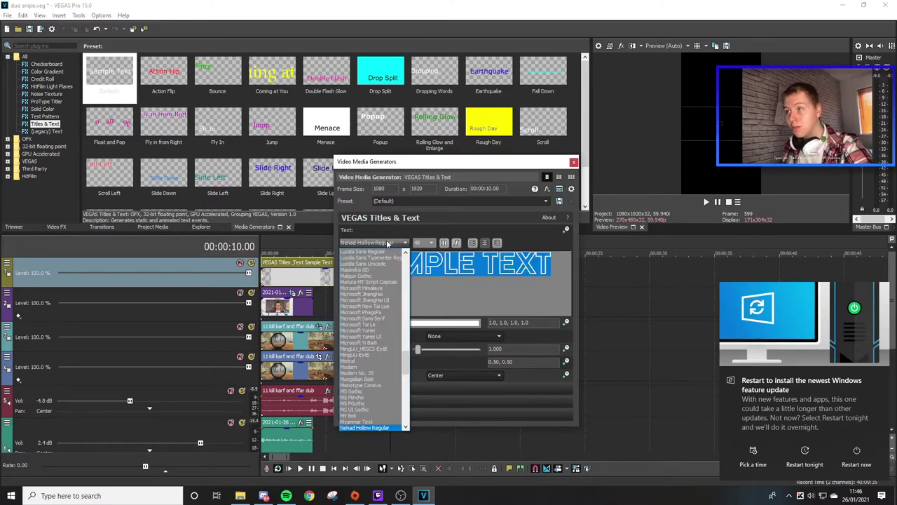
{"action": "left_click", "coordinate": [362, 428]}
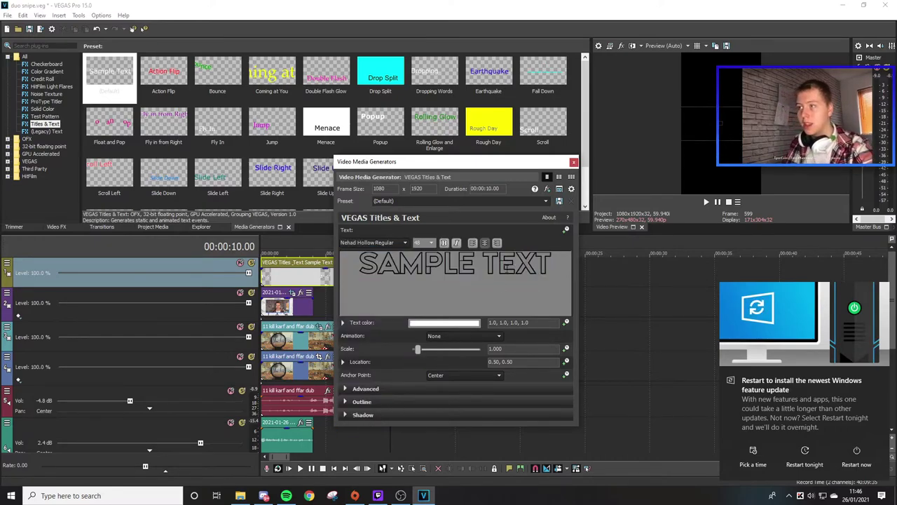
Step: Replace the sample text with "THE MOST" and, below an empty line, "SNIPE"
{"action": "key", "text": "ctrl+a"}
{"action": "type", "text": "H"}
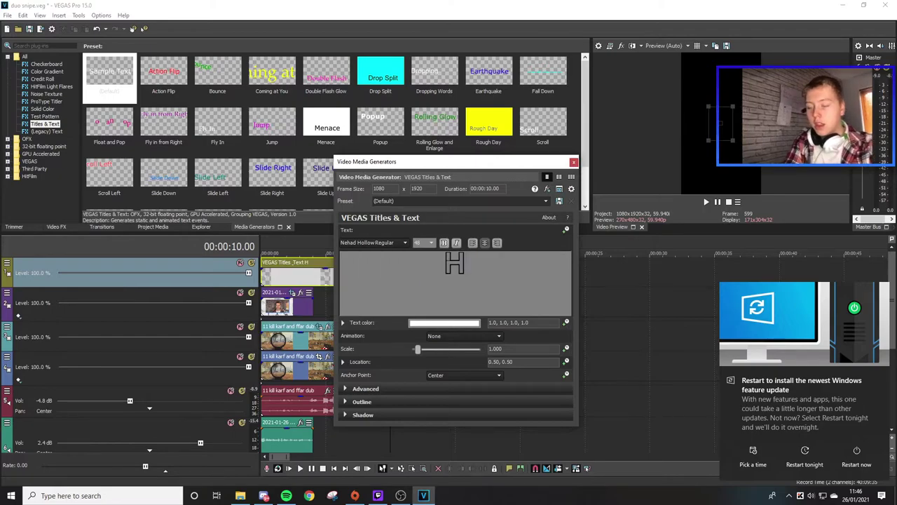
{"action": "type", "text": "E MOST"}
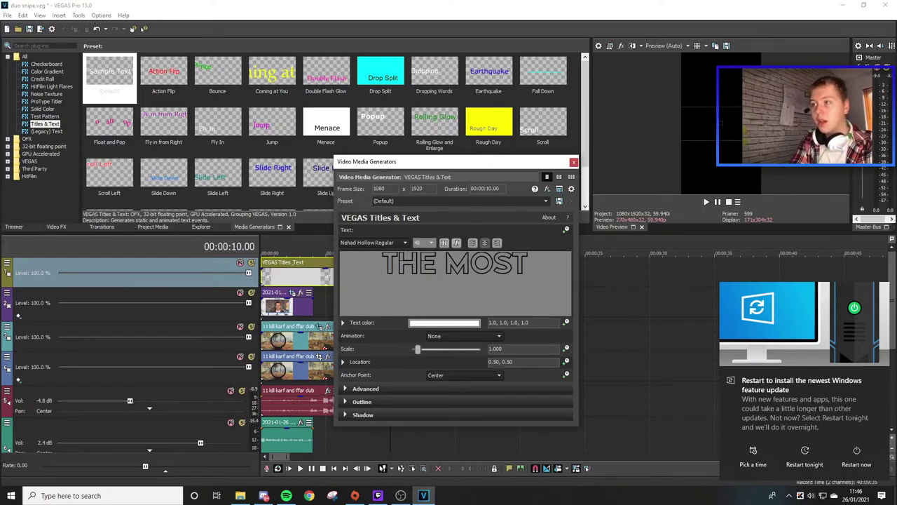
{"action": "key", "text": "Return"}
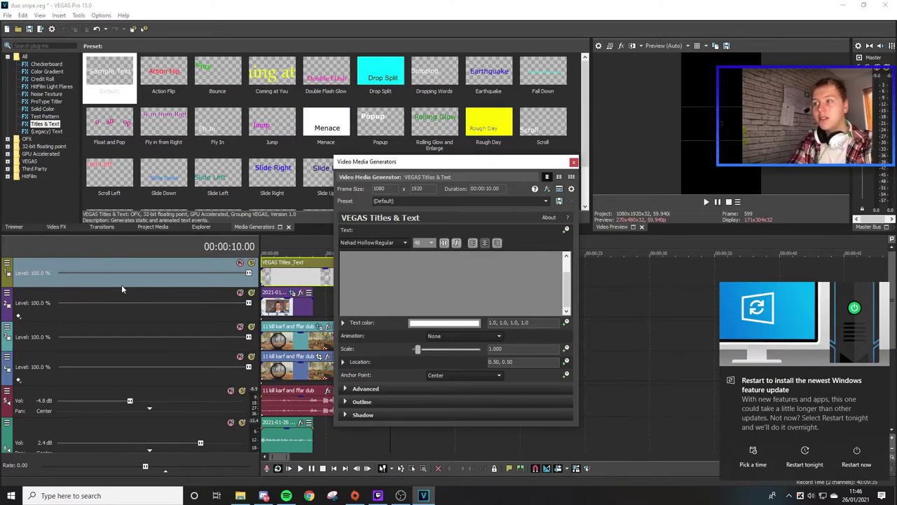
{"action": "type", "text": "SNIPE"}
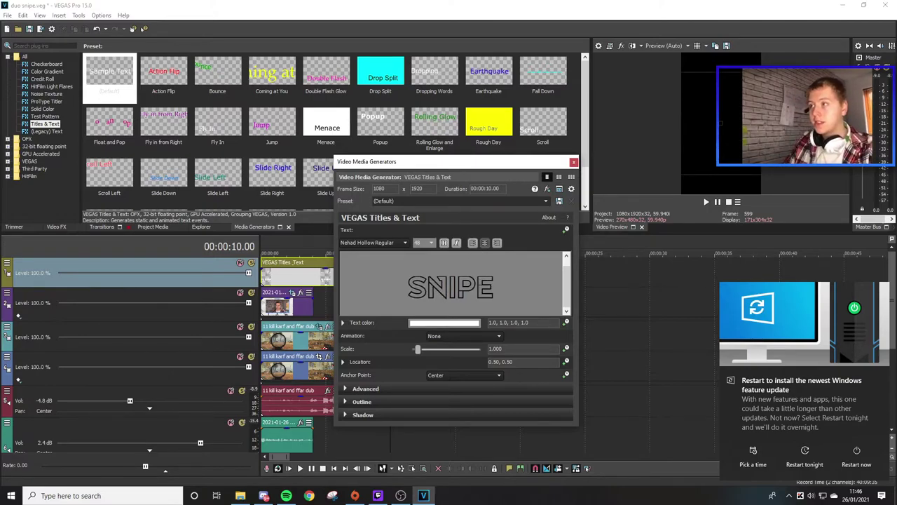
Step: Set the whole "THE MOST SNIPE" title to font size 24
{"action": "key", "text": "ctrl+z"}
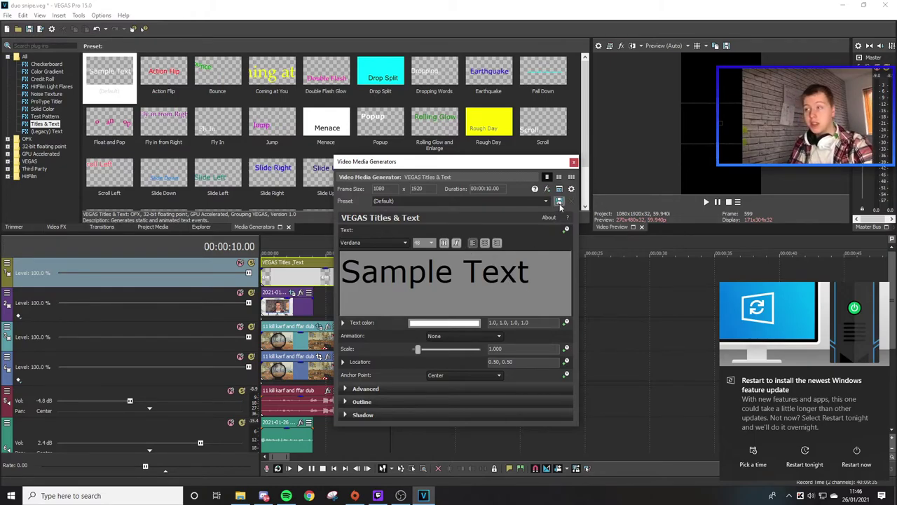
{"action": "left_click", "coordinate": [576, 162]}
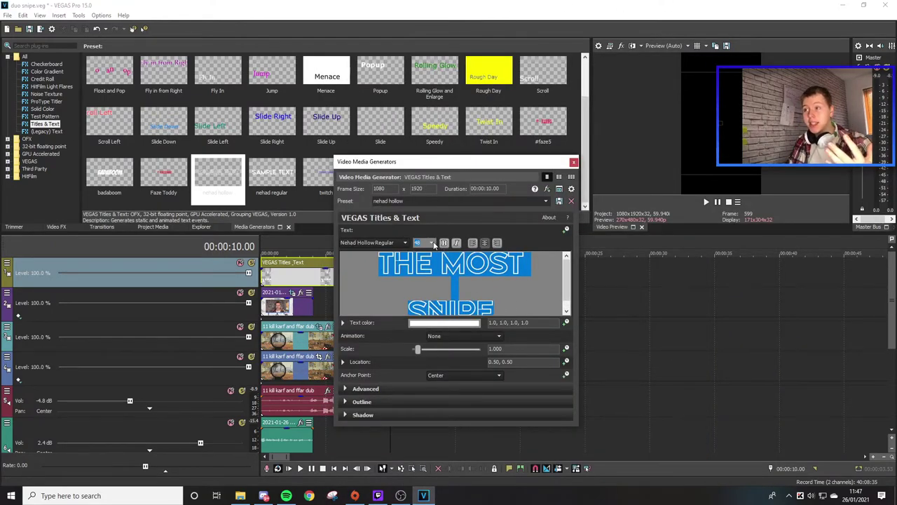
{"action": "left_click", "coordinate": [432, 242]}
{"action": "left_click", "coordinate": [423, 300]}
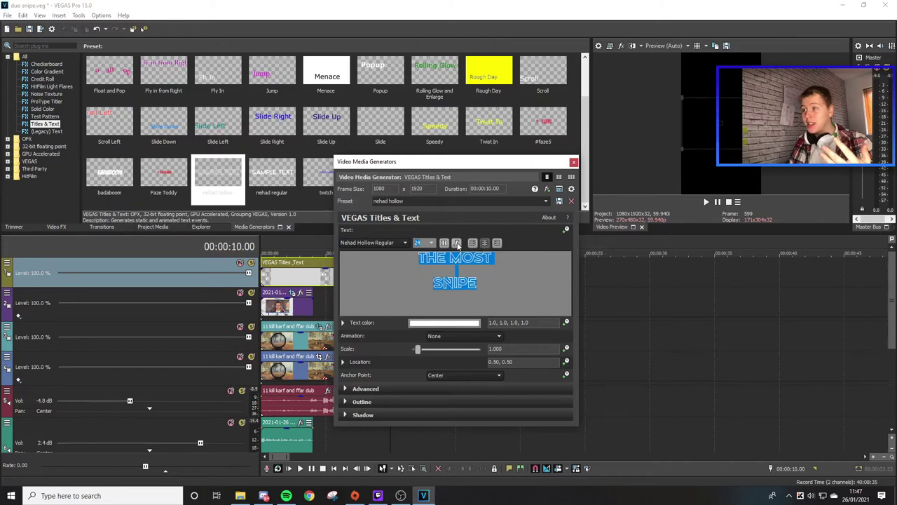
{"action": "left_click", "coordinate": [433, 242]}
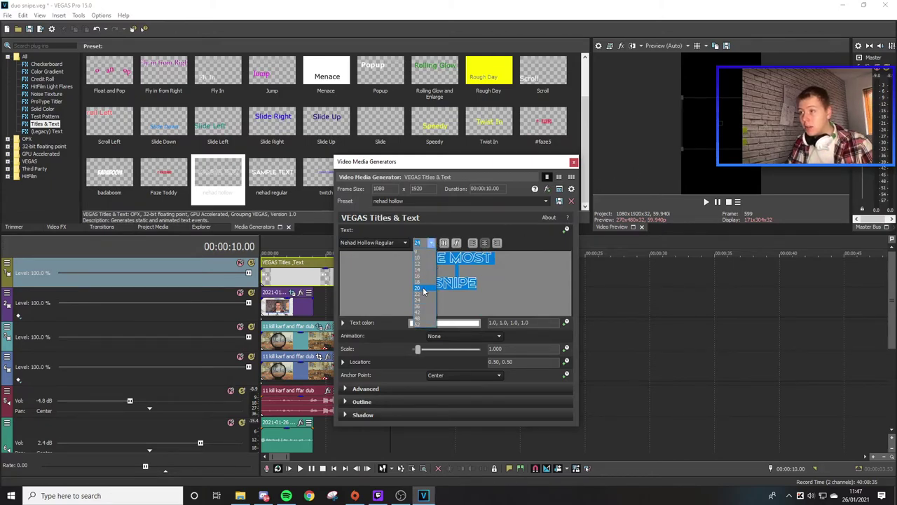
Step: Check the title over the footage near the start of the timeline and close its settings
{"action": "left_click", "coordinate": [273, 277]}
{"action": "key", "text": "space"}
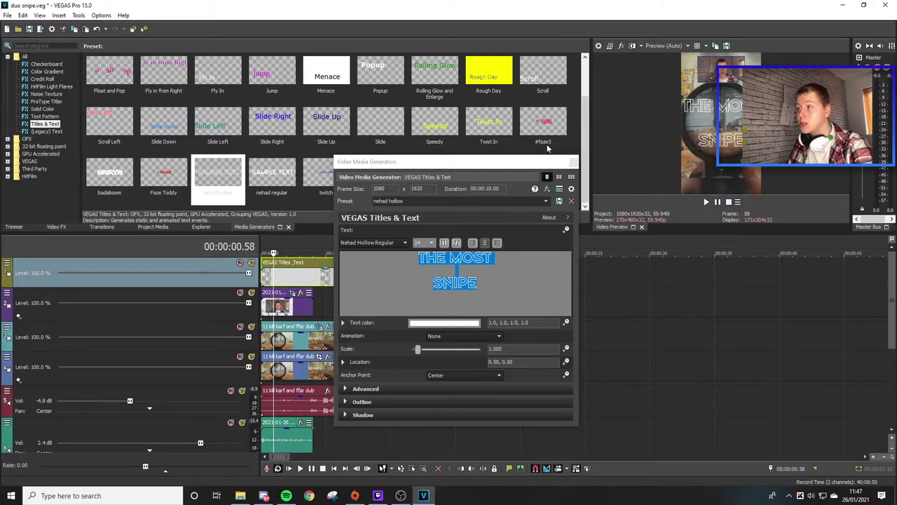
{"action": "left_click", "coordinate": [574, 163]}
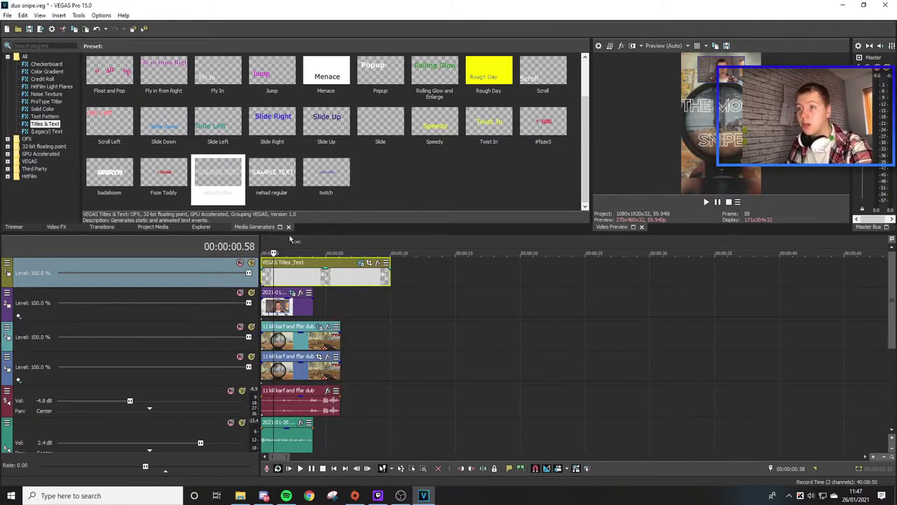
Step: Insert a new video track above the title and add a nehad hollow preset title at its start
{"action": "right_click", "coordinate": [169, 267]}
{"action": "left_click", "coordinate": [194, 286]}
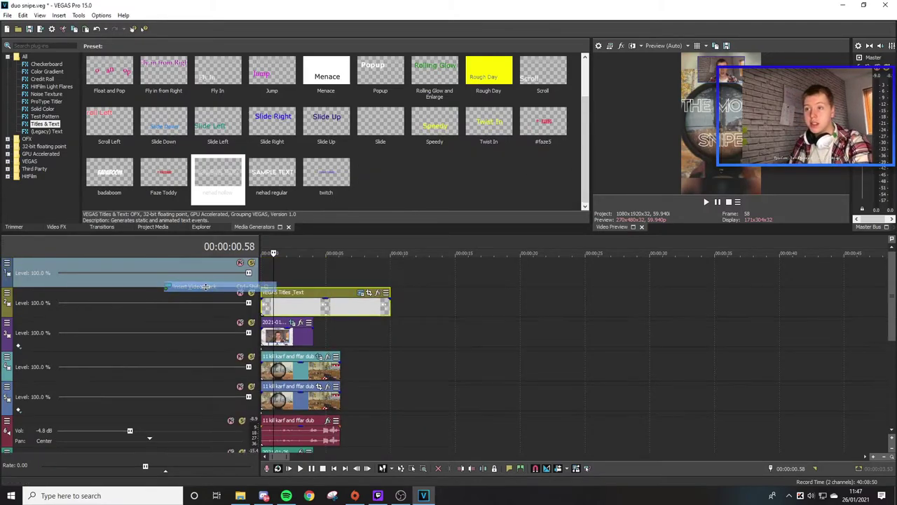
{"action": "left_click_drag", "start_coordinate": [213, 168], "coordinate": [269, 266]}
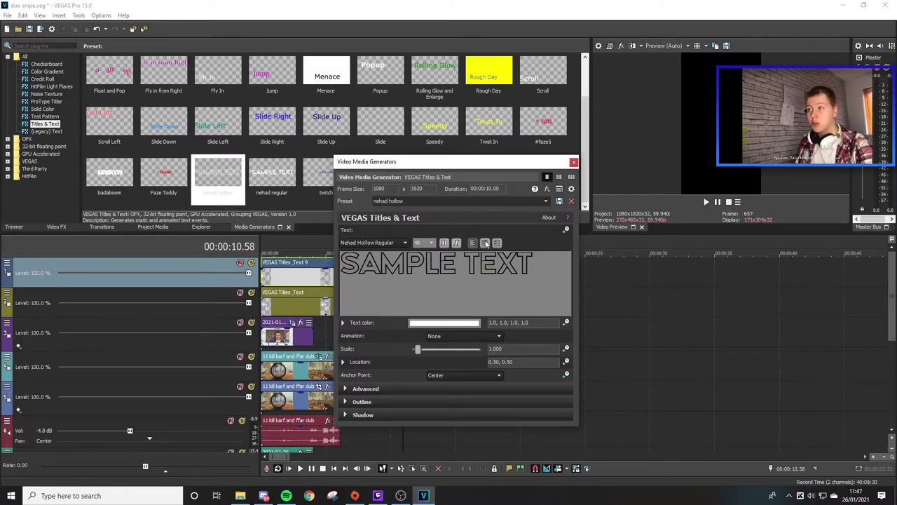
Step: Change the new title's text to "in sync", centered, at font size 24
{"action": "key", "text": "ctrl+a"}
{"action": "type", "text": "in"}
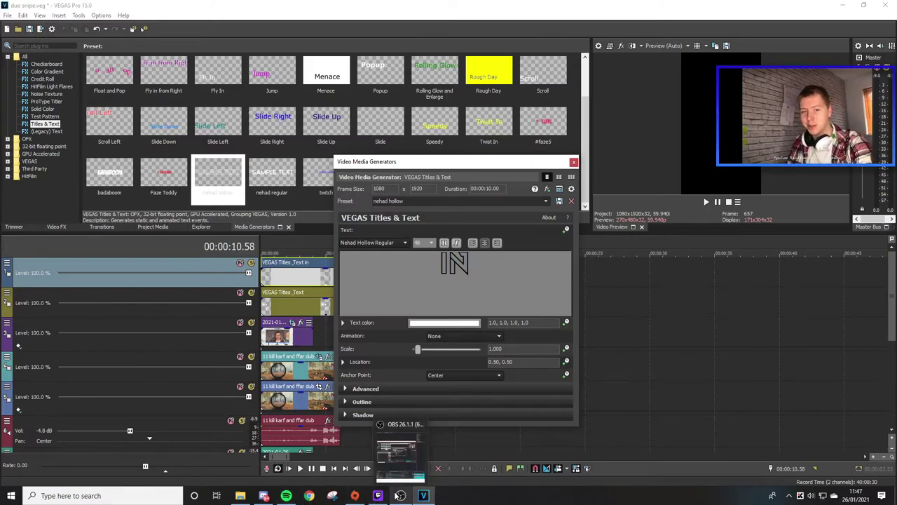
{"action": "type", "text": "sync"}
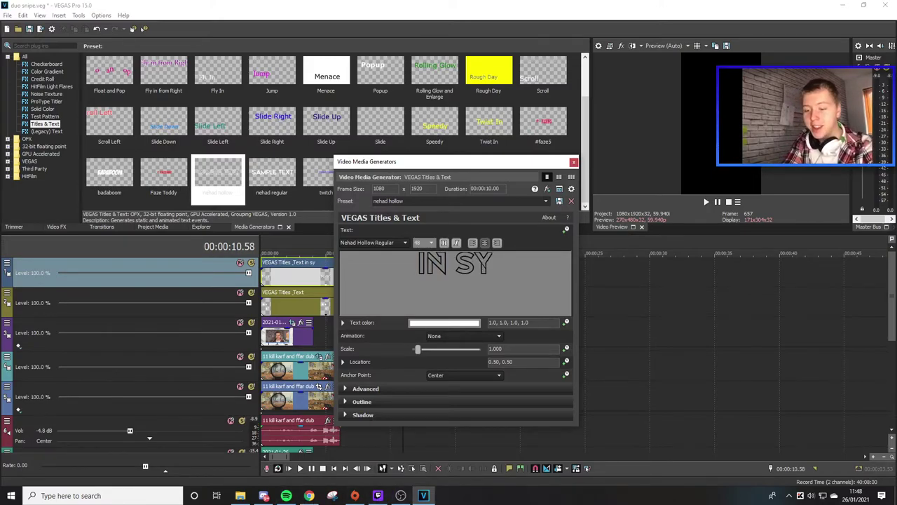
{"action": "key", "text": "ctrl+a"}
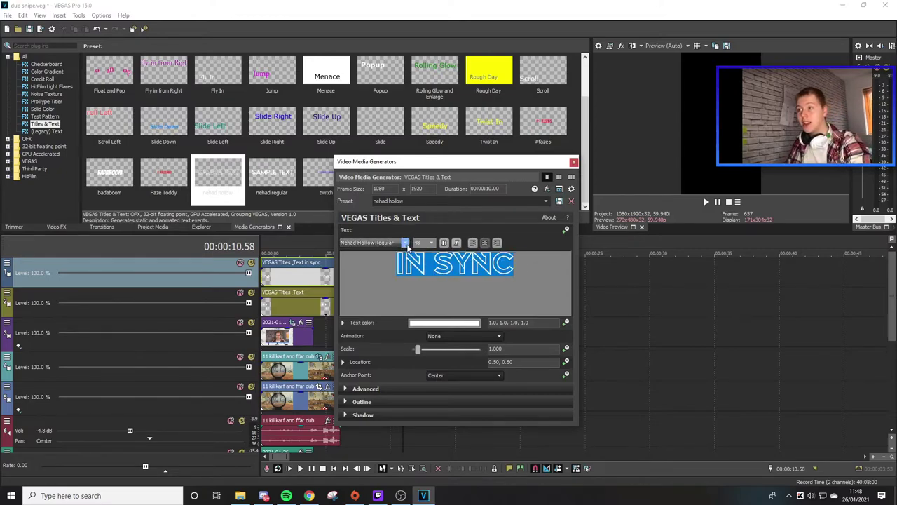
{"action": "left_click", "coordinate": [432, 242]}
{"action": "left_click", "coordinate": [421, 299]}
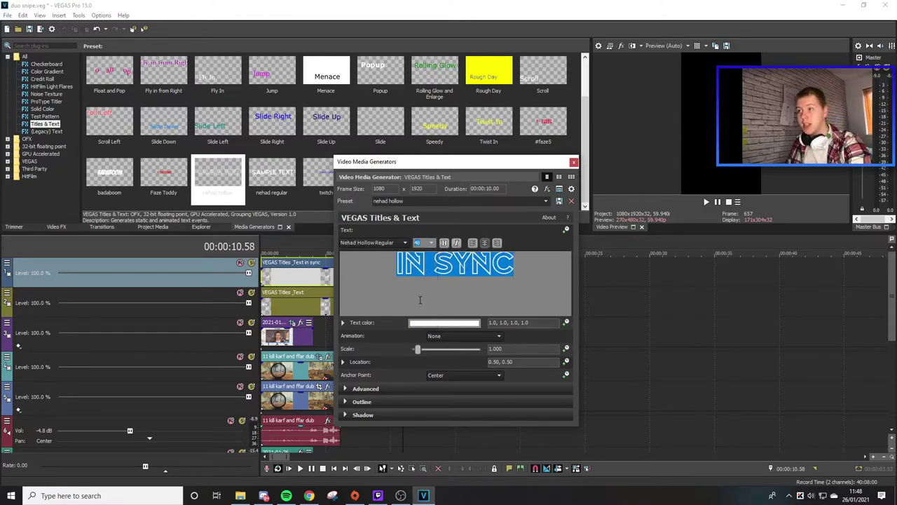
Step: Color the "in sync" title blue (0.16, 0.0, 1.0, 1.0), close its settings and move the playhead to about 00:00:02.46
{"action": "left_click", "coordinate": [464, 325]}
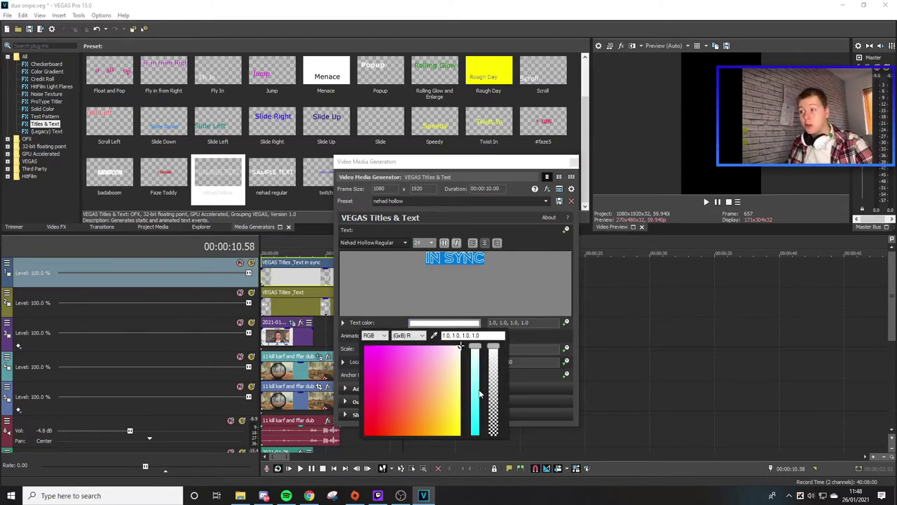
{"action": "left_click_drag", "start_coordinate": [479, 394], "coordinate": [477, 423]}
{"action": "left_click", "coordinate": [374, 349]}
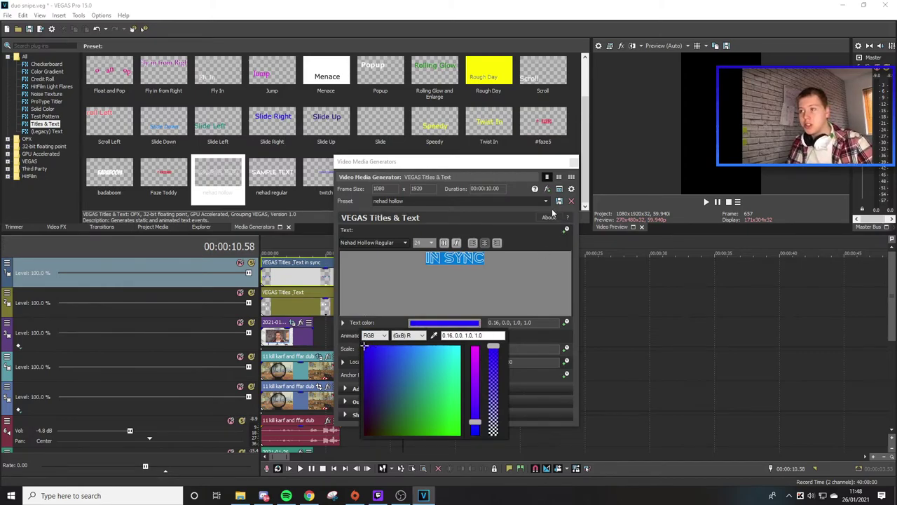
{"action": "left_click", "coordinate": [573, 161]}
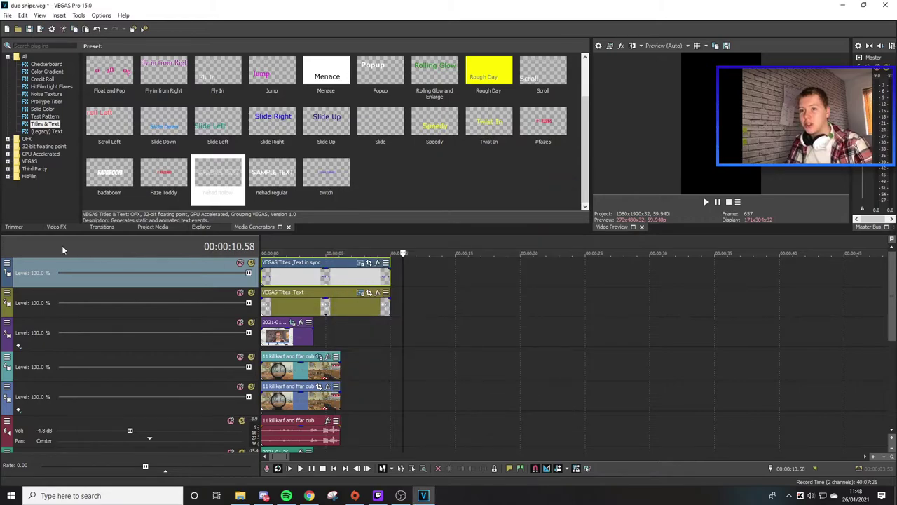
{"action": "left_click", "coordinate": [296, 280]}
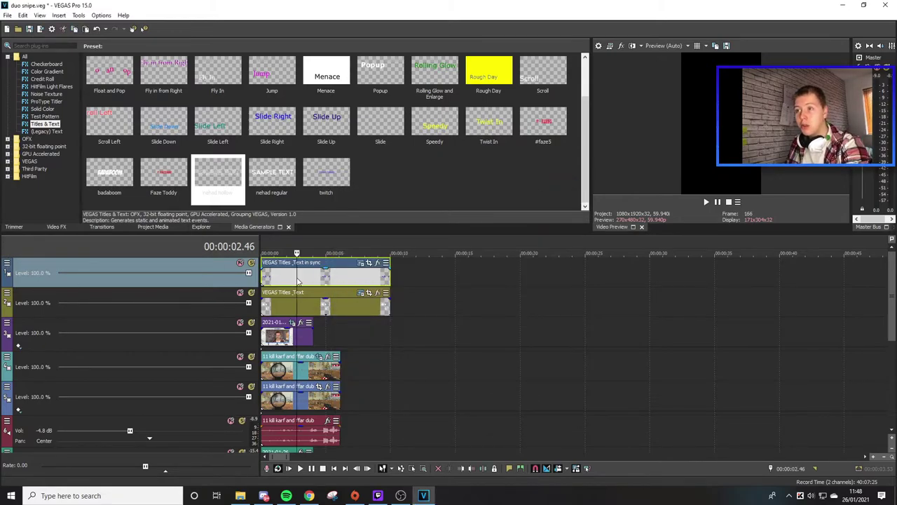
Step: Open the track motion settings of the topmost title track for a look and close them
{"action": "left_click", "coordinate": [7, 263]}
{"action": "left_click", "coordinate": [25, 285]}
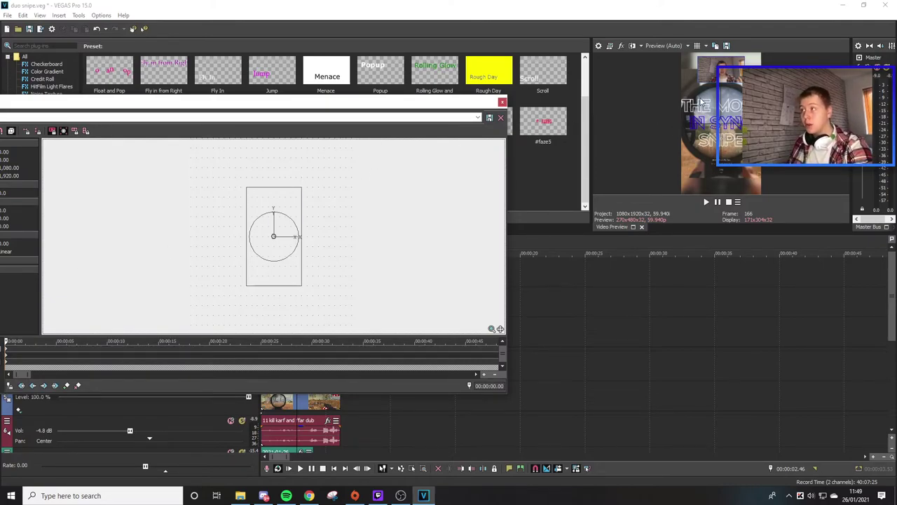
{"action": "left_click", "coordinate": [502, 101]}
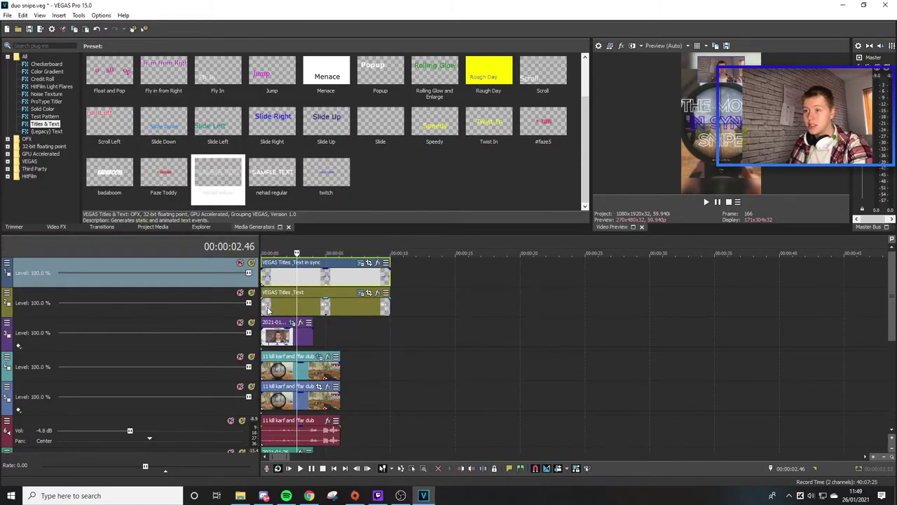
Step: Split the gameplay audio clip at 00:00:04.01, where the facecam clip ends
{"action": "scroll", "coordinate": [873, 334], "scroll_direction": "down", "scroll_amount": 1}
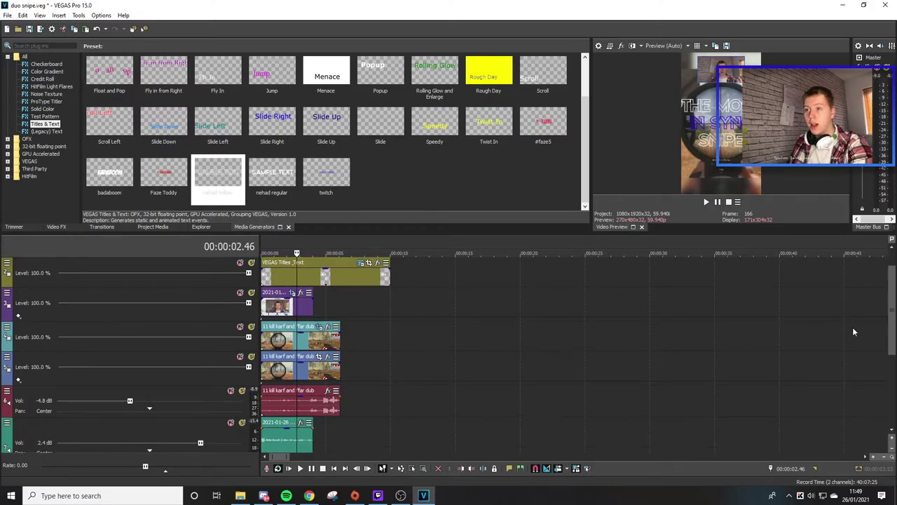
{"action": "left_click", "coordinate": [304, 345]}
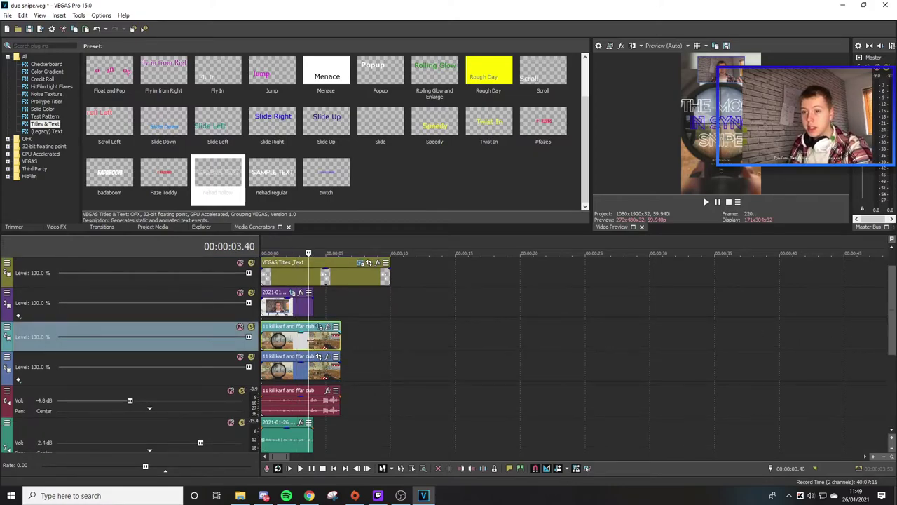
{"action": "left_click", "coordinate": [313, 344]}
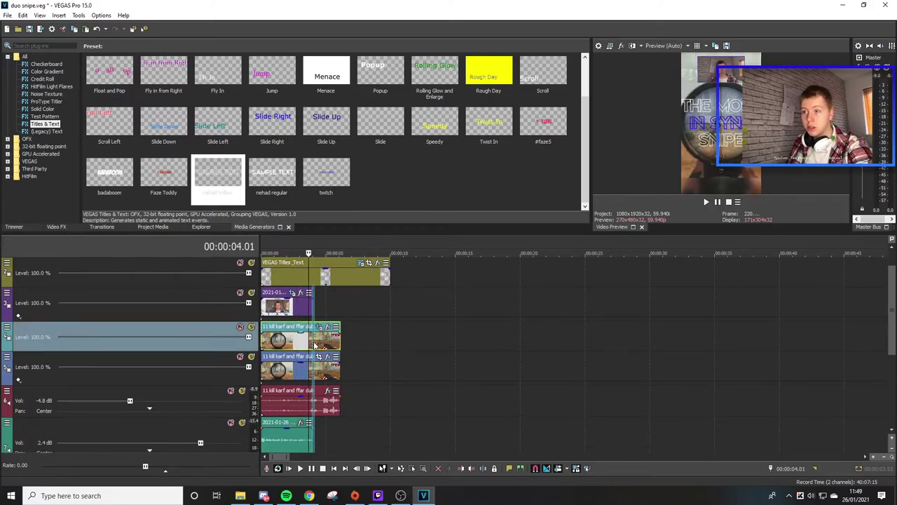
{"action": "left_click", "coordinate": [313, 405]}
{"action": "key", "text": "s"}
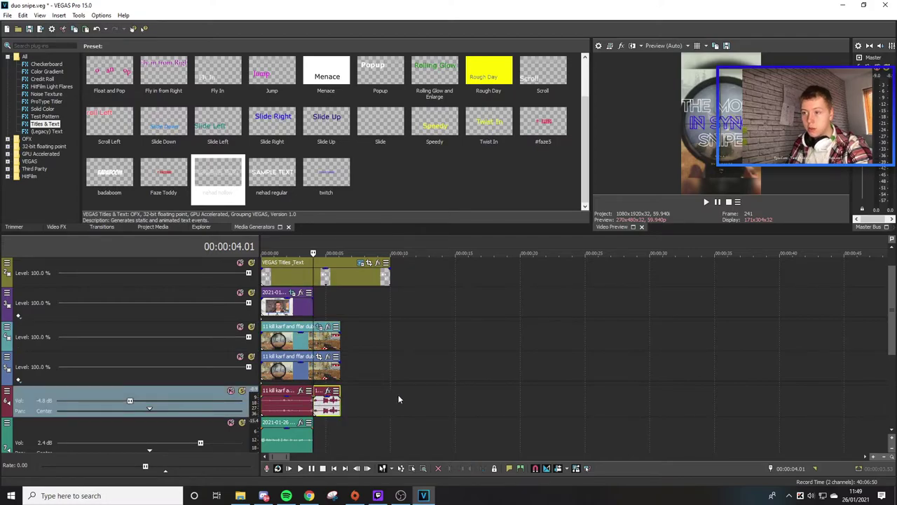
Step: Insert an audio track above the gameplay audio, move the first audio segment onto it and set that track's volume to -13.9 dB
{"action": "right_click", "coordinate": [189, 395]}
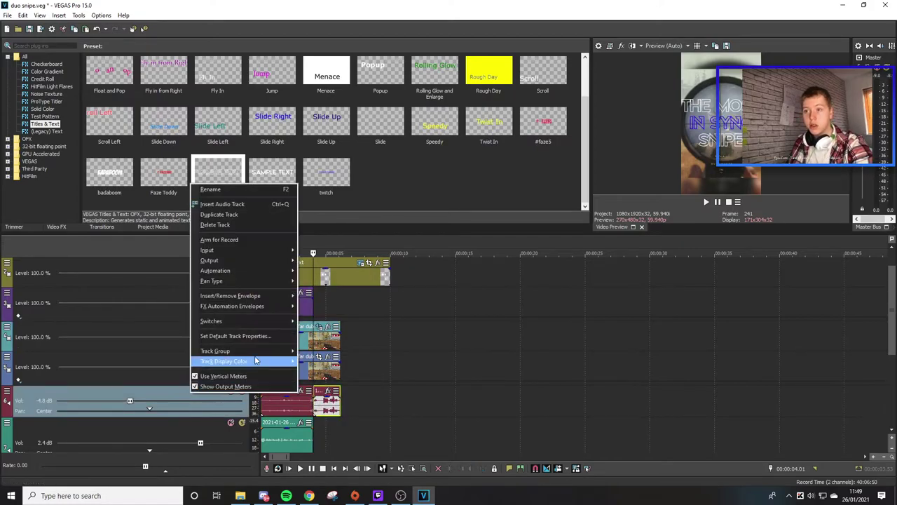
{"action": "left_click", "coordinate": [241, 204]}
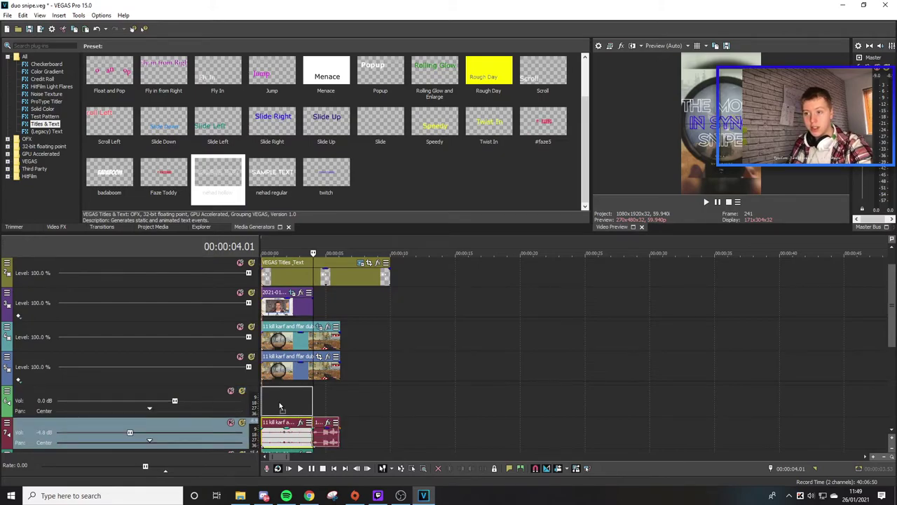
{"action": "left_click_drag", "start_coordinate": [279, 407], "coordinate": [280, 406]}
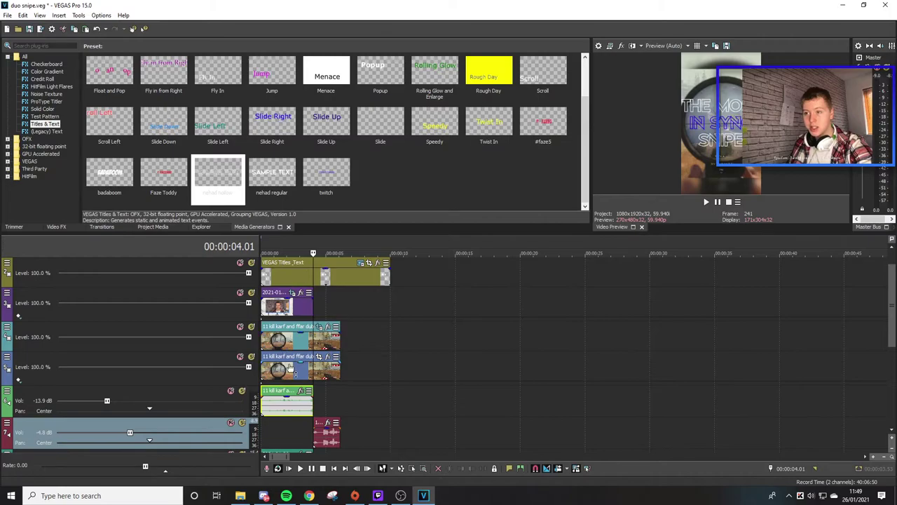
Step: Trim both title clips to end with the facecam clip at 00:00:04.01 and check the titles at about 00:00:01.57
{"action": "scroll", "coordinate": [891, 302], "scroll_direction": "up", "scroll_amount": 2}
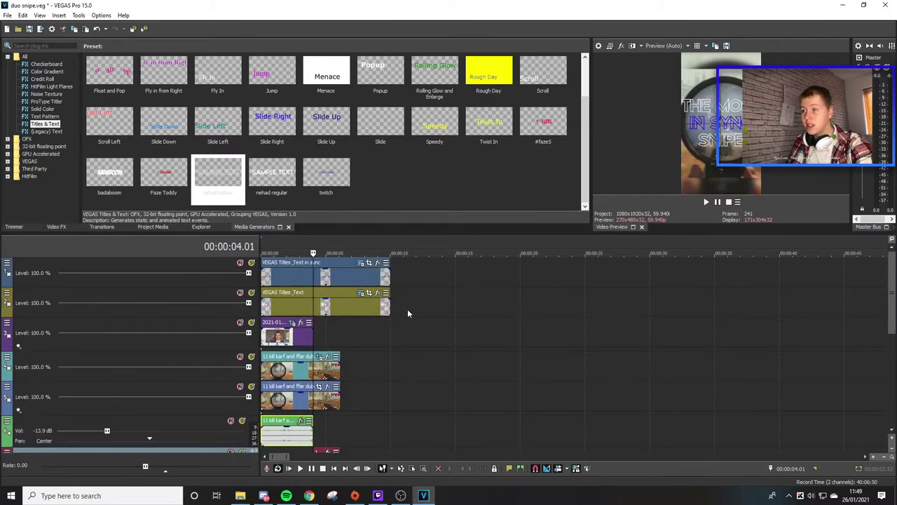
{"action": "left_click_drag", "start_coordinate": [389, 306], "coordinate": [313, 307]}
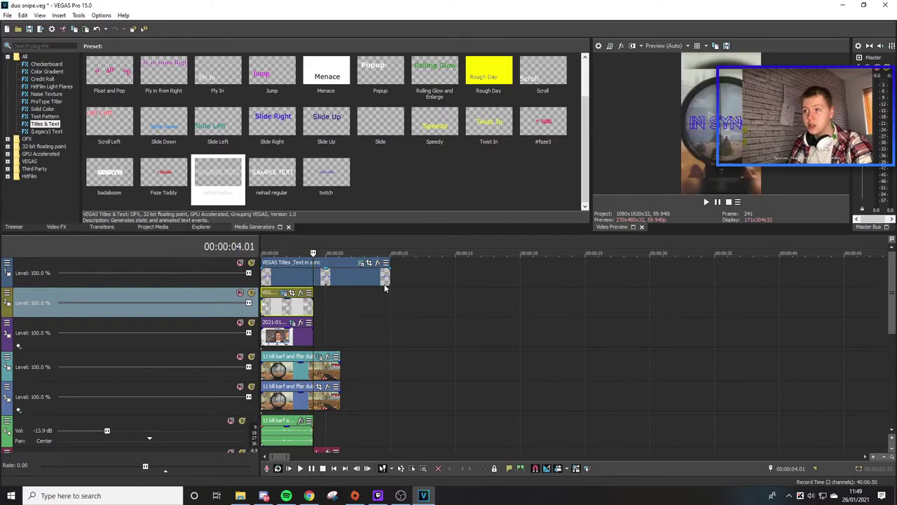
{"action": "left_click_drag", "start_coordinate": [387, 275], "coordinate": [314, 276]}
{"action": "left_click", "coordinate": [291, 308]}
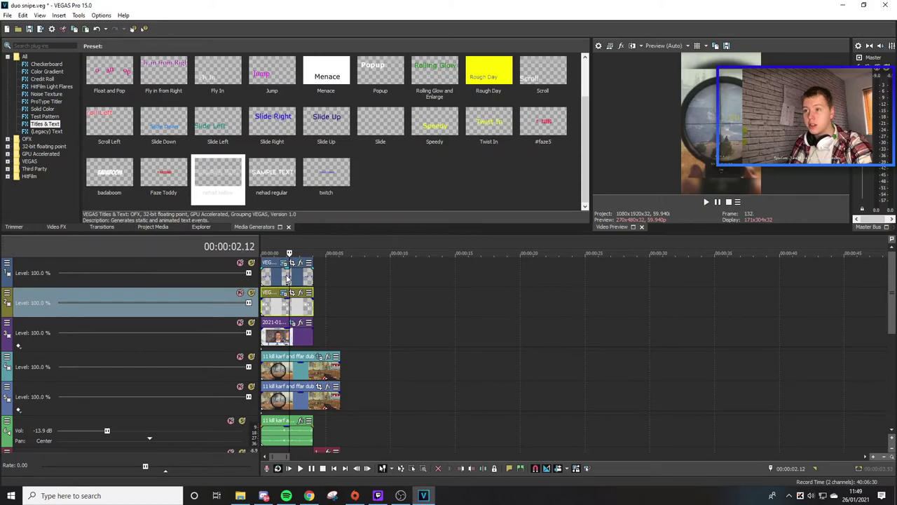
{"action": "left_click", "coordinate": [284, 280]}
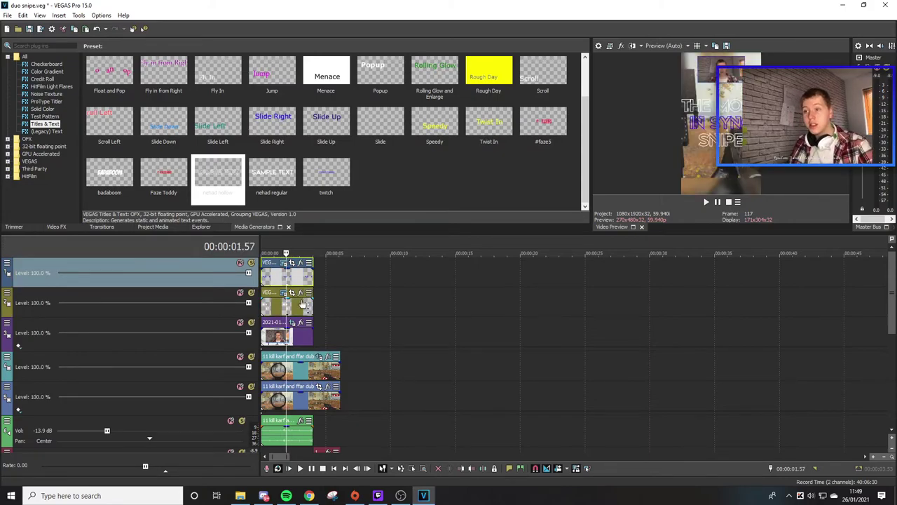
Step: Add a short fade-out at the end of the white title clip on track 2
{"action": "scroll", "coordinate": [302, 298], "scroll_direction": "up", "scroll_amount": 3}
{"action": "scroll", "coordinate": [389, 298], "scroll_direction": "up", "scroll_amount": 4}
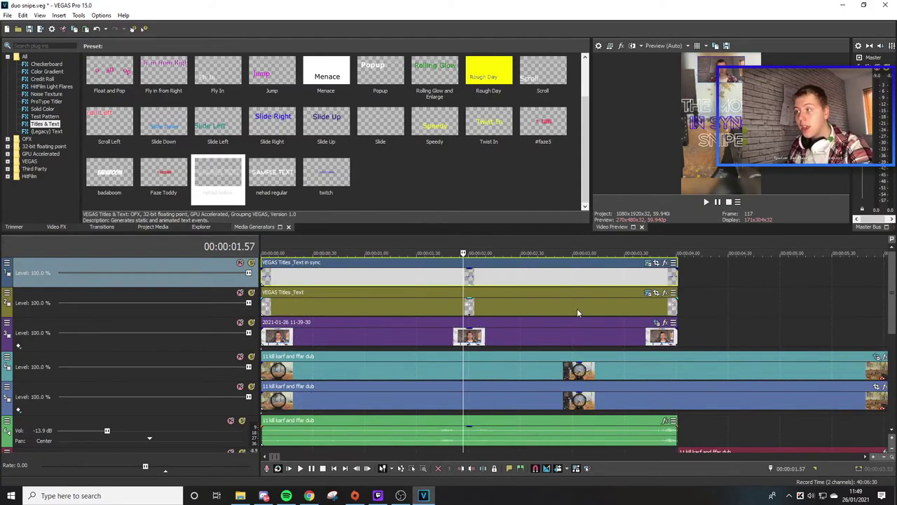
{"action": "left_click", "coordinate": [677, 300]}
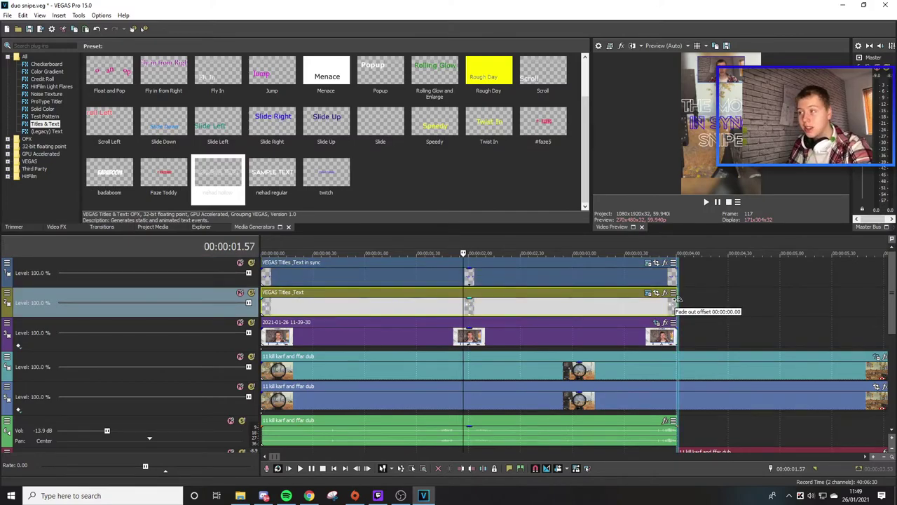
{"action": "left_click_drag", "start_coordinate": [676, 300], "coordinate": [663, 300]}
Step: Insert a VEGAS Slide transition on the fade-out of the track 2 title
{"action": "right_click", "coordinate": [663, 299]}
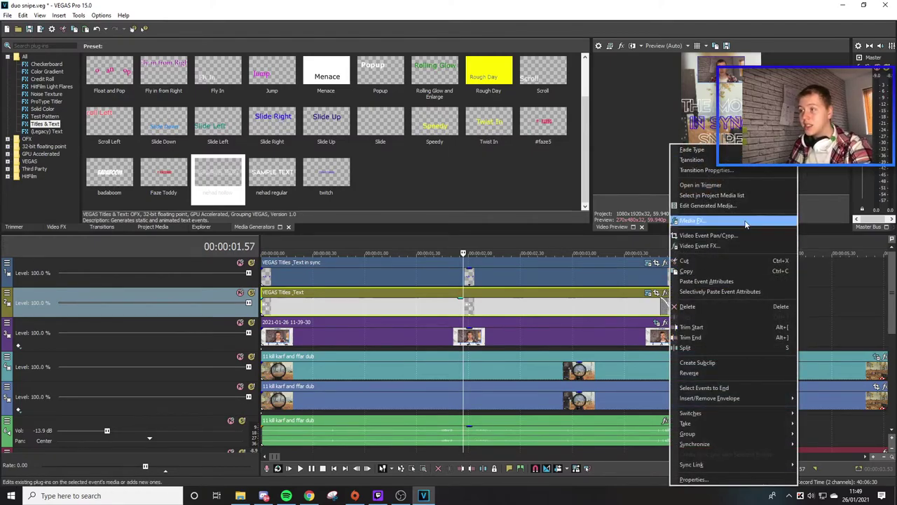
{"action": "left_click", "coordinate": [667, 303]}
{"action": "left_click", "coordinate": [669, 305]}
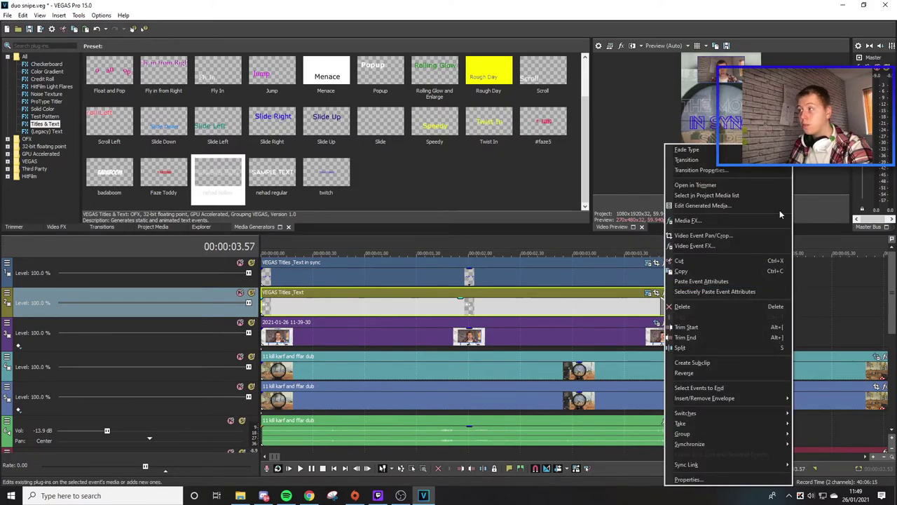
{"action": "right_click", "coordinate": [668, 305]}
{"action": "mouse_move", "coordinate": [785, 167]}
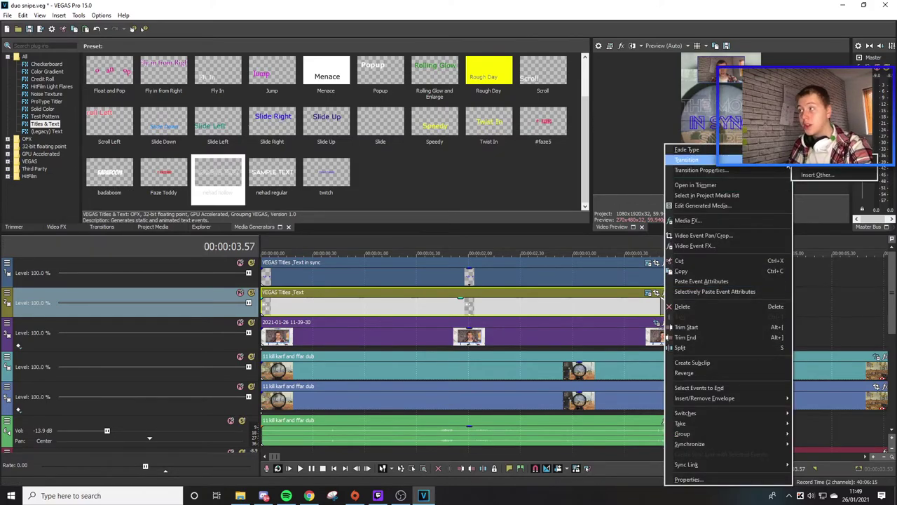
{"action": "left_click", "coordinate": [822, 175]}
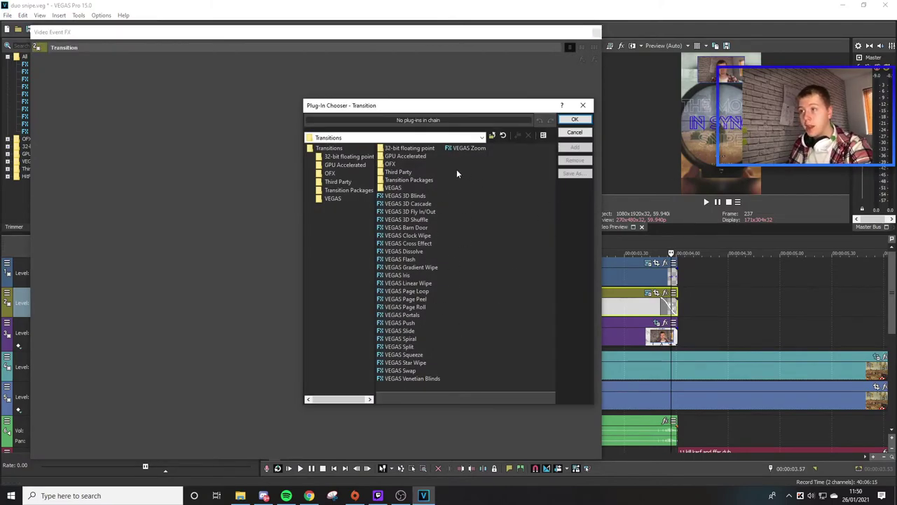
{"action": "double_click", "coordinate": [408, 327]}
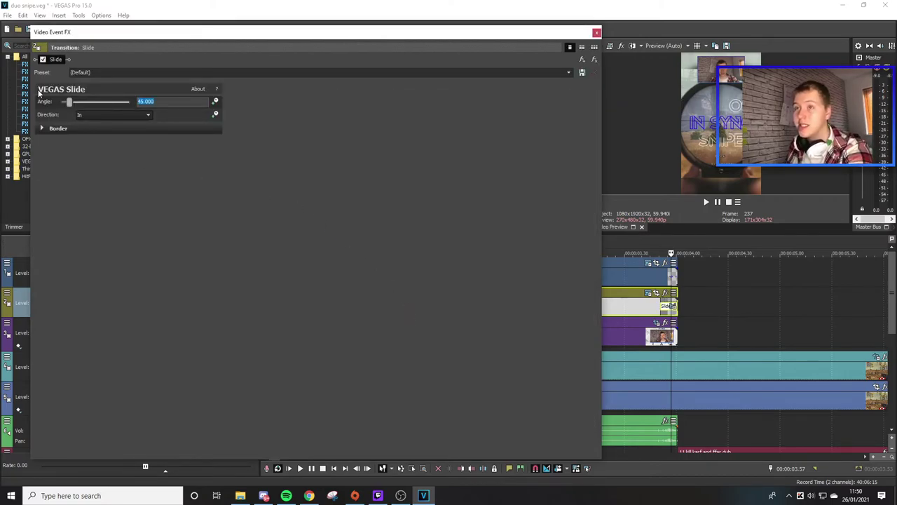
Step: Set the track 2 title's slide transition to direction Out with an angle of 180 and close its settings
{"action": "left_click", "coordinate": [130, 115]}
{"action": "left_click", "coordinate": [110, 128]}
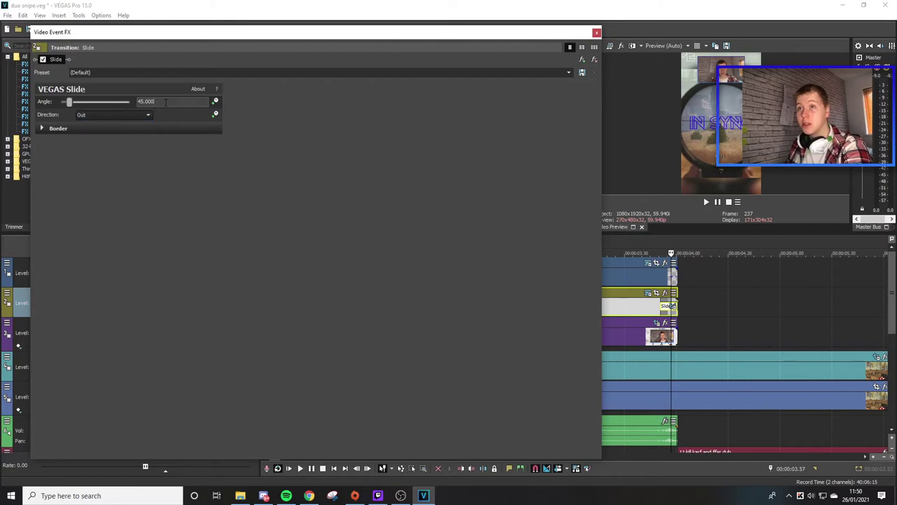
{"action": "double_click", "coordinate": [147, 101]}
{"action": "type", "text": "180"}
{"action": "key", "text": "Return"}
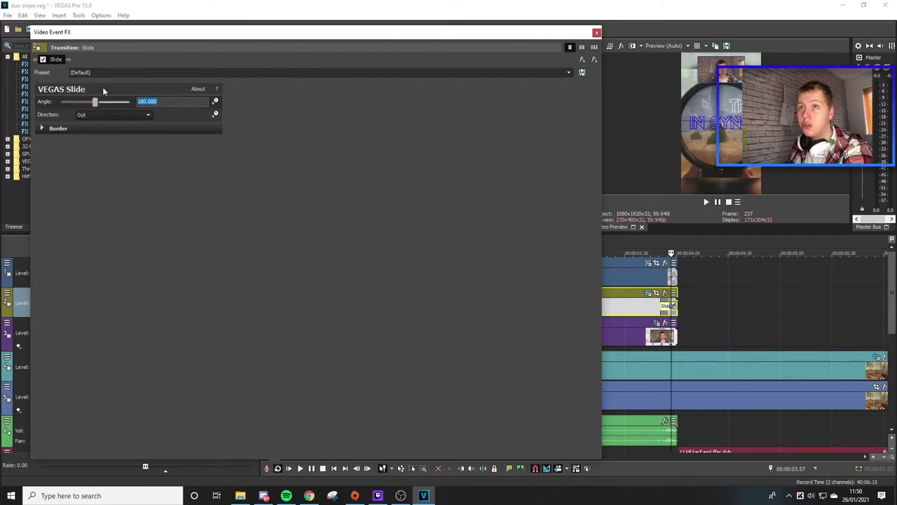
{"action": "left_click", "coordinate": [597, 32]}
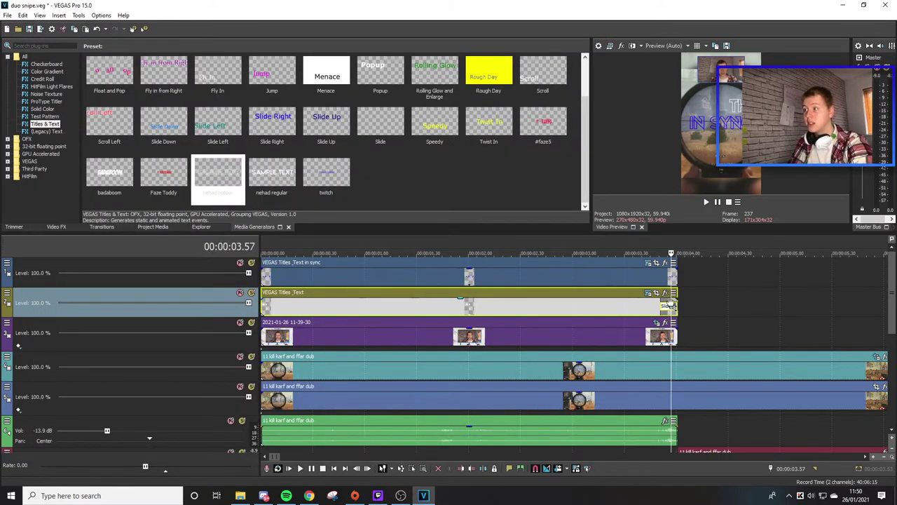
Step: Add a matching short fade-out to the end of the "in sync" title and insert a VEGAS Slide transition on it
{"action": "left_click", "coordinate": [660, 274]}
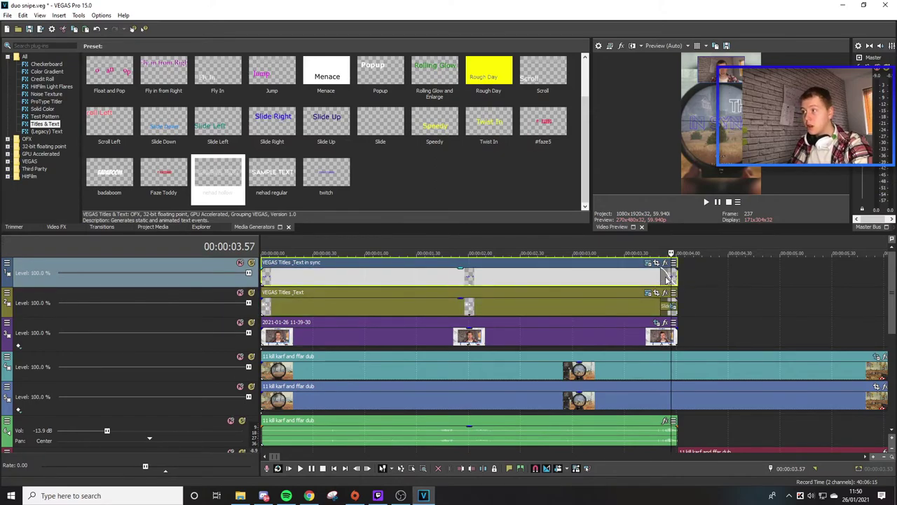
{"action": "right_click", "coordinate": [668, 278]}
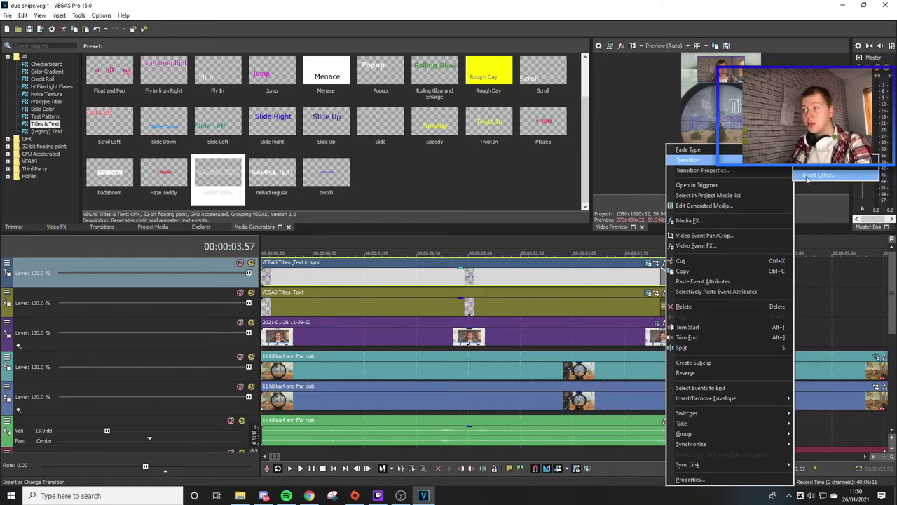
{"action": "left_click", "coordinate": [813, 175]}
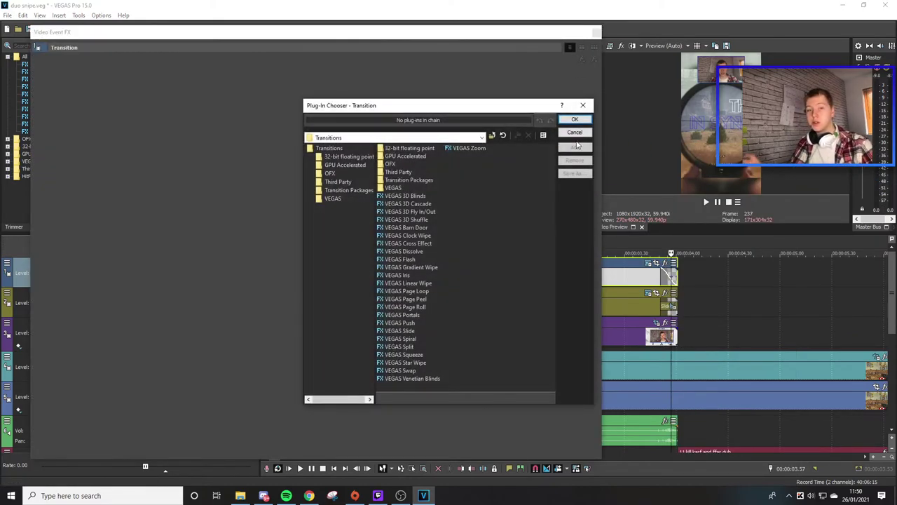
{"action": "double_click", "coordinate": [407, 330]}
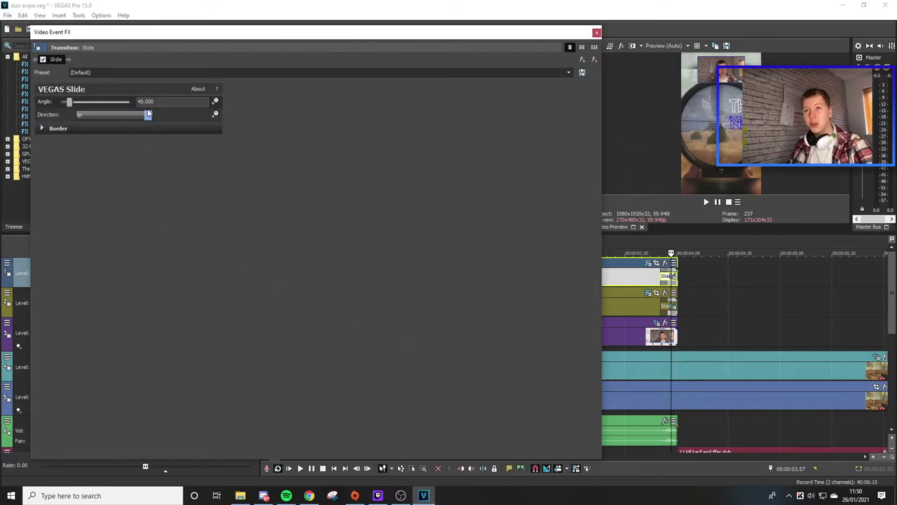
Step: Set the "in sync" title's slide transition to angle 0 and direction Out, and close its settings
{"action": "type", "text": "0"}
{"action": "left_click", "coordinate": [118, 115]}
{"action": "left_click", "coordinate": [109, 129]}
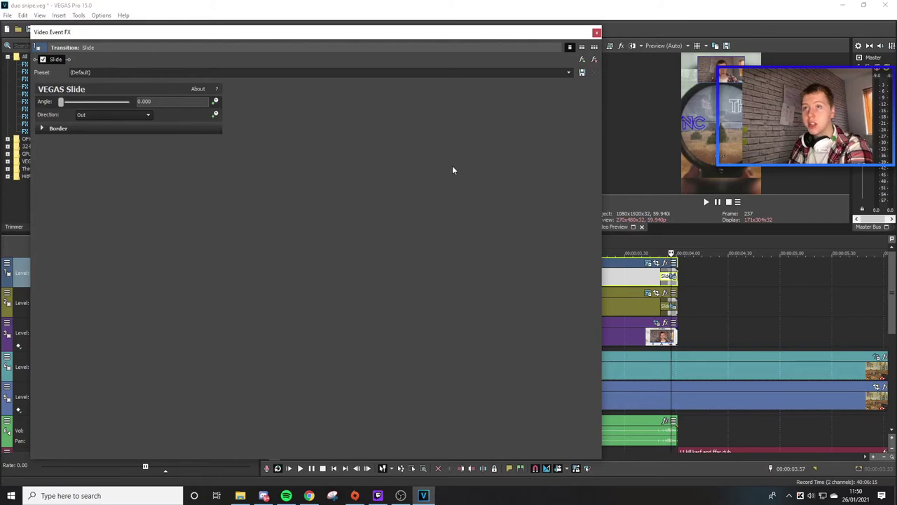
{"action": "left_click", "coordinate": [597, 33]}
Step: Select the full project duration as the render range and open the Render As settings
{"action": "scroll", "coordinate": [559, 289], "scroll_direction": "down", "scroll_amount": 4}
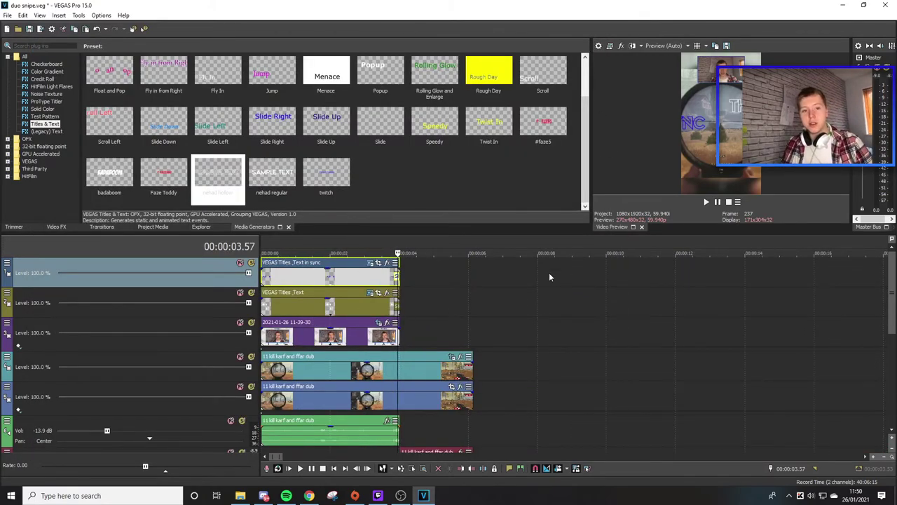
{"action": "key", "text": "ctrl+a"}
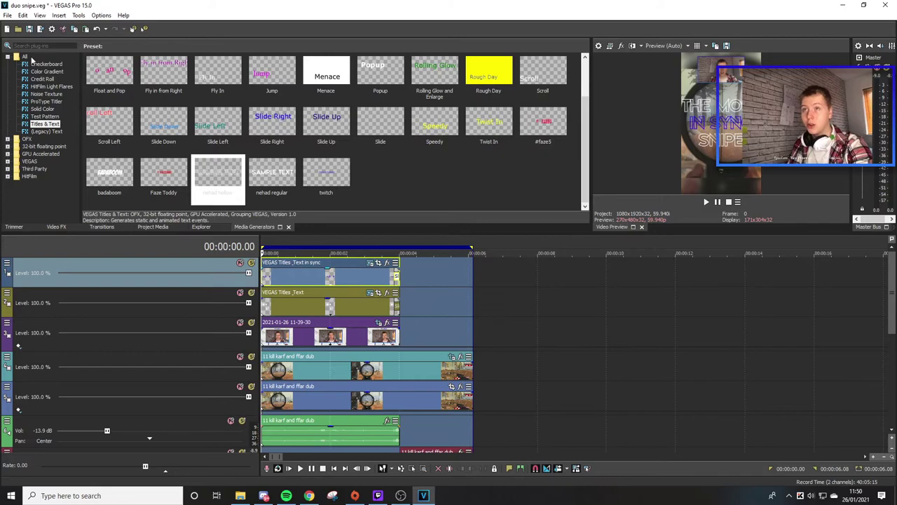
{"action": "left_click", "coordinate": [7, 15]}
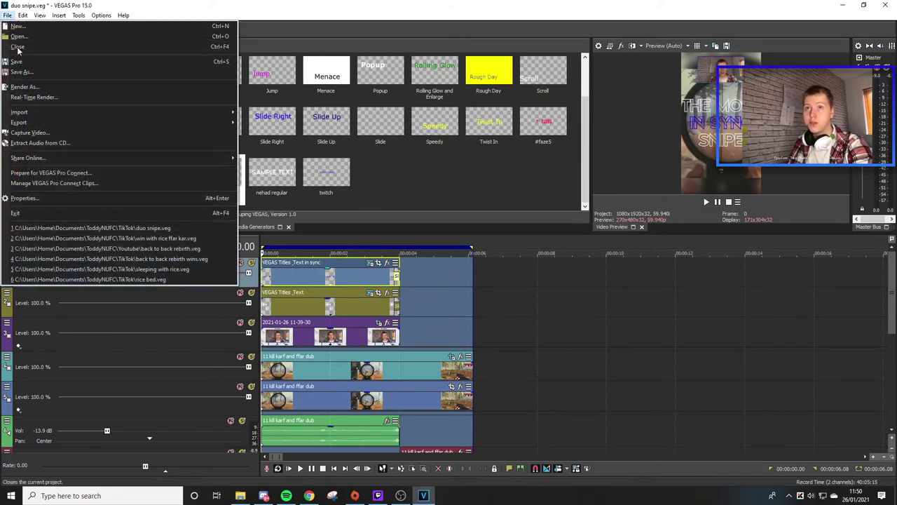
{"action": "left_click", "coordinate": [25, 86]}
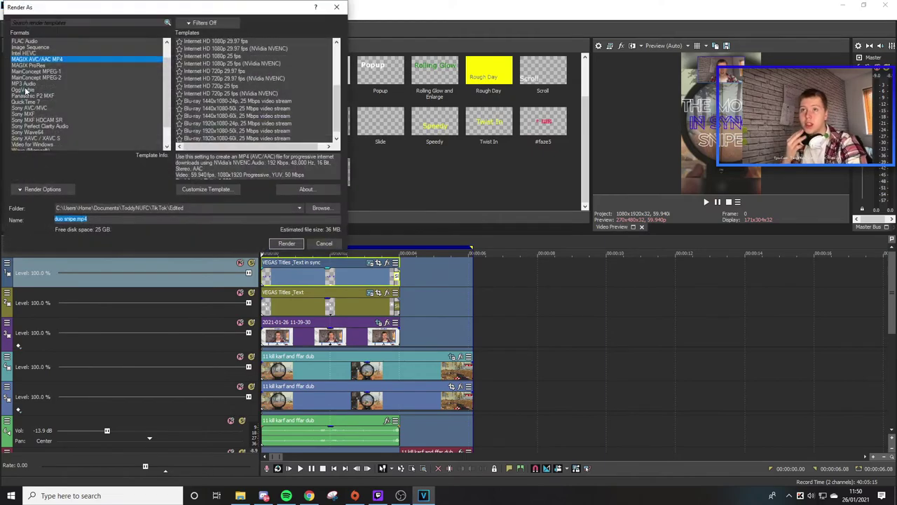
Step: Select the tiktok template of the MAGIX AVC/AAC MP4 format and open its custom settings to check the maximum bit rate
{"action": "scroll", "coordinate": [318, 90], "scroll_direction": "down", "scroll_amount": 2}
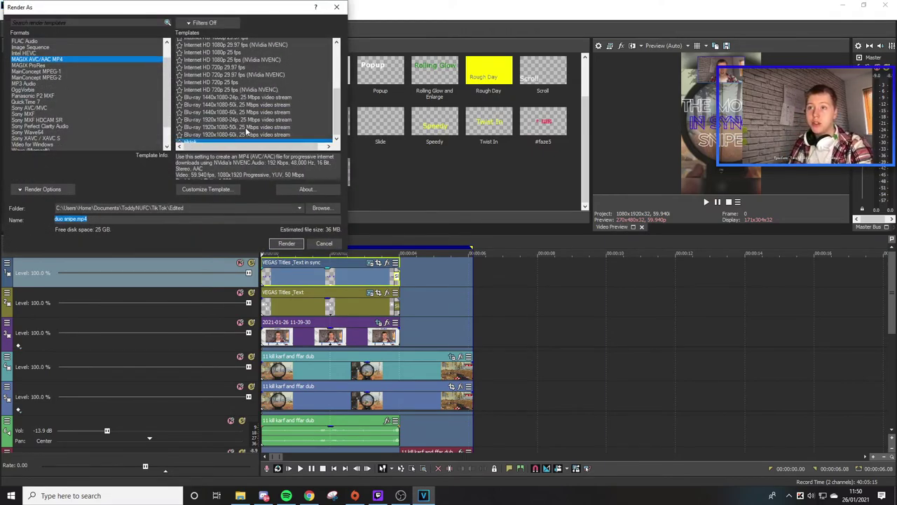
{"action": "left_click", "coordinate": [221, 131]}
{"action": "left_click", "coordinate": [220, 139]}
{"action": "left_click", "coordinate": [218, 190]}
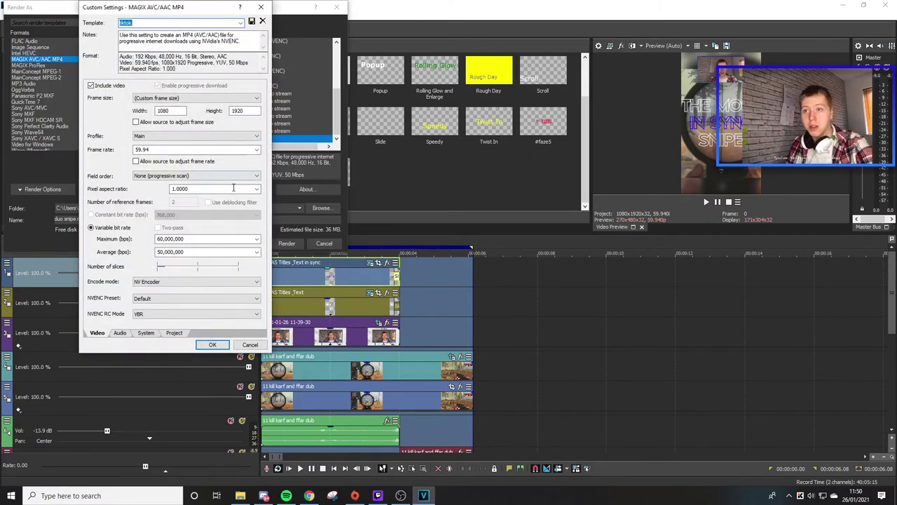
{"action": "left_click", "coordinate": [181, 239]}
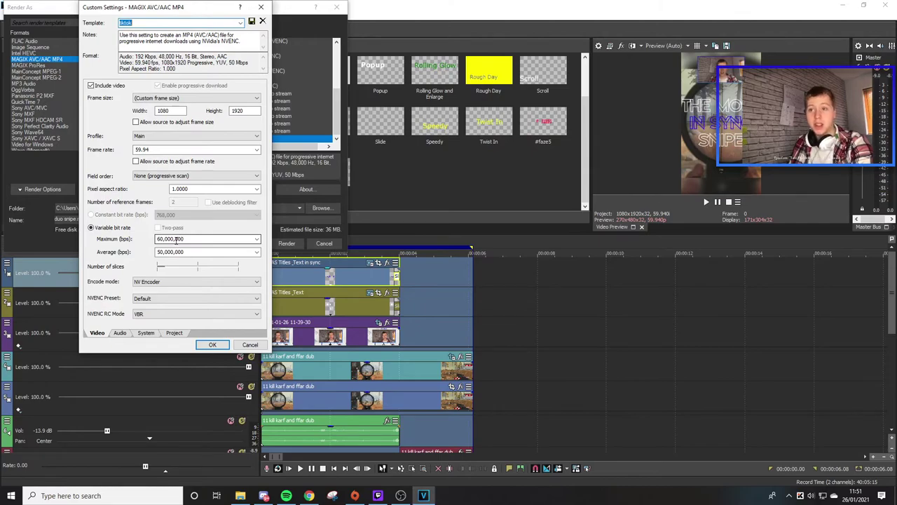
Step: Review the tiktok template's average bit rate, audio and project settings, accept them, and render the project as duo snipe.mp4
{"action": "left_click", "coordinate": [185, 252]}
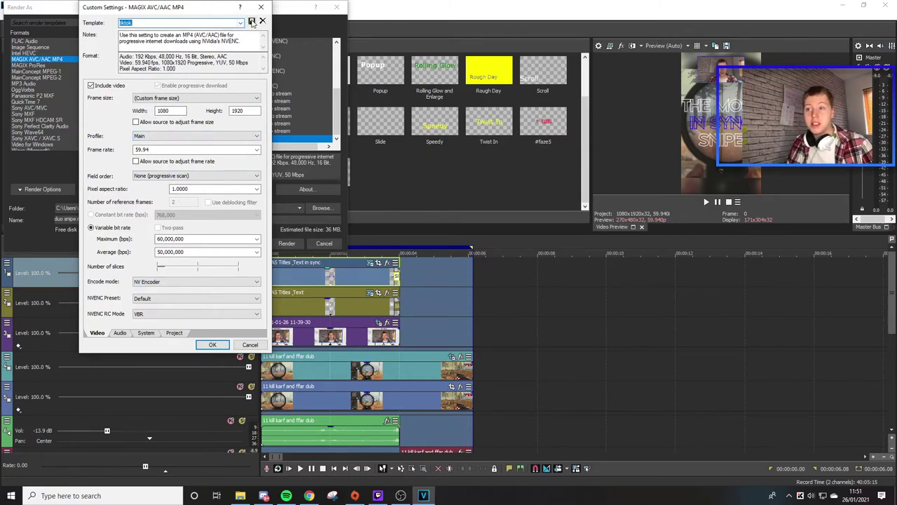
{"action": "left_click", "coordinate": [120, 335]}
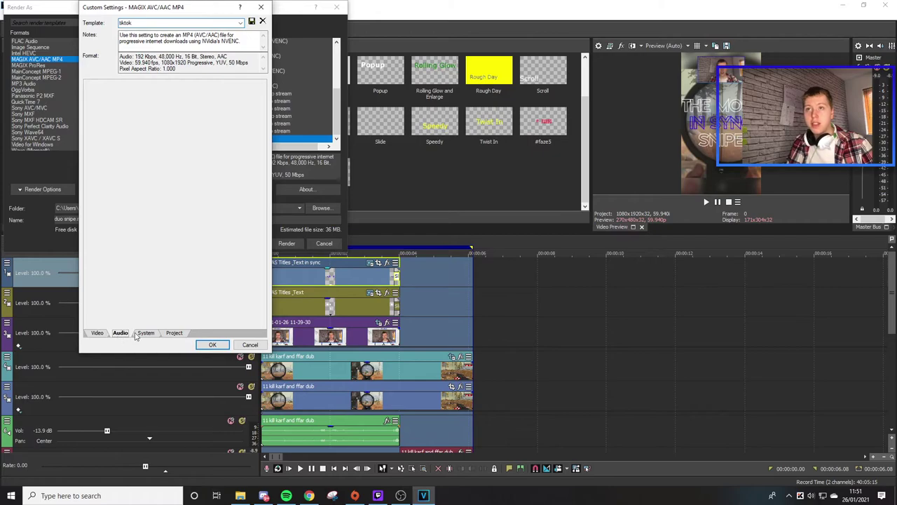
{"action": "left_click", "coordinate": [174, 334]}
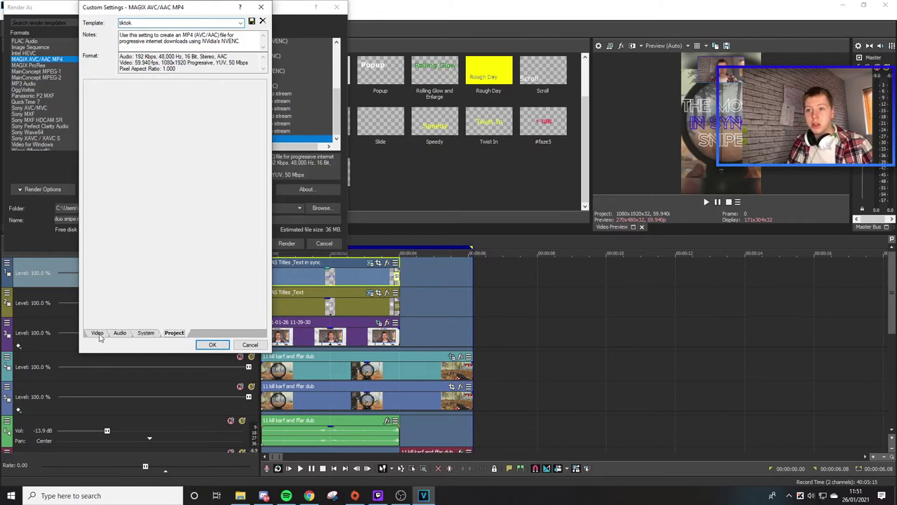
{"action": "left_click", "coordinate": [213, 345]}
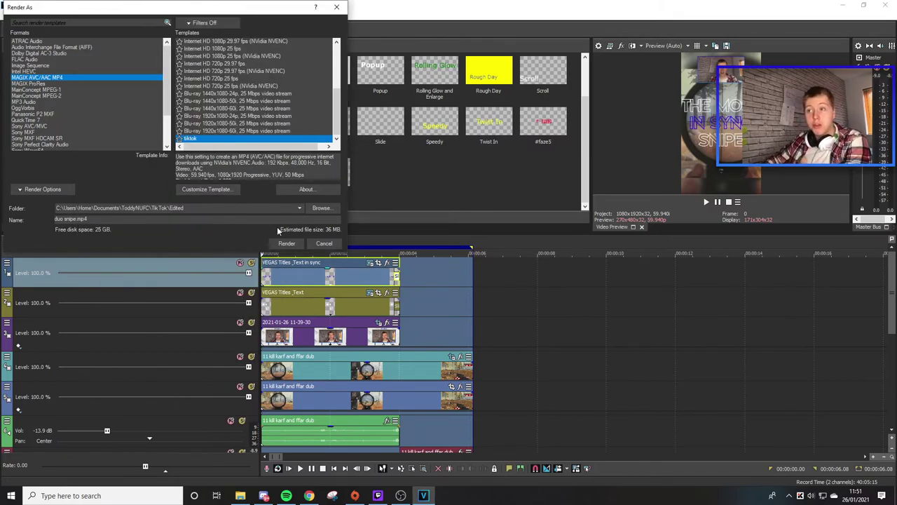
{"action": "left_click", "coordinate": [287, 243]}
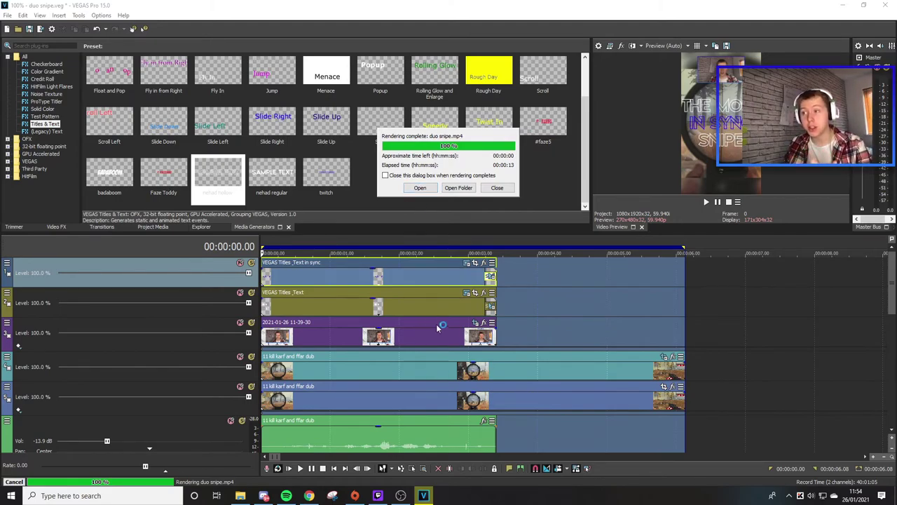
Step: Open the rendered duo snipe video in the media player, skim through its facecam and title section, and close the player
{"action": "left_click", "coordinate": [426, 189]}
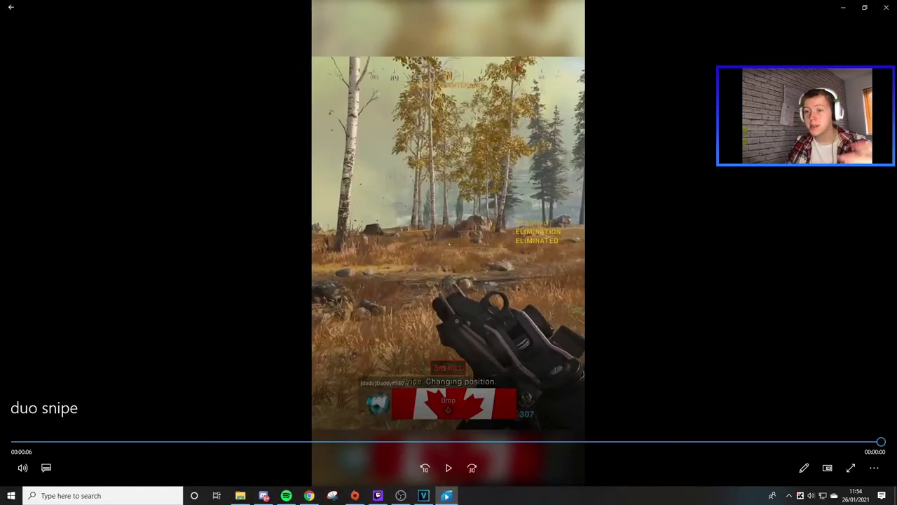
{"action": "left_click", "coordinate": [376, 442]}
{"action": "left_click", "coordinate": [316, 441]}
{"action": "left_click", "coordinate": [370, 442]}
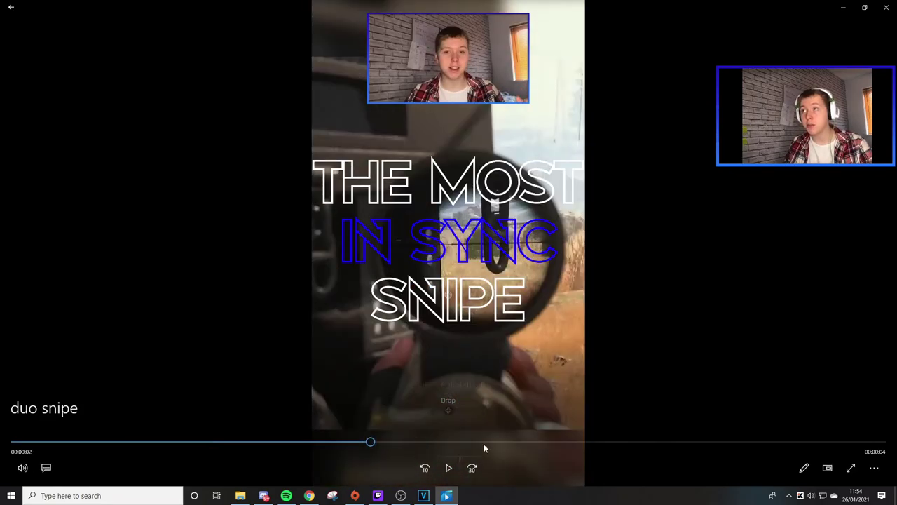
{"action": "left_click", "coordinate": [850, 467]}
{"action": "left_click", "coordinate": [886, 6]}
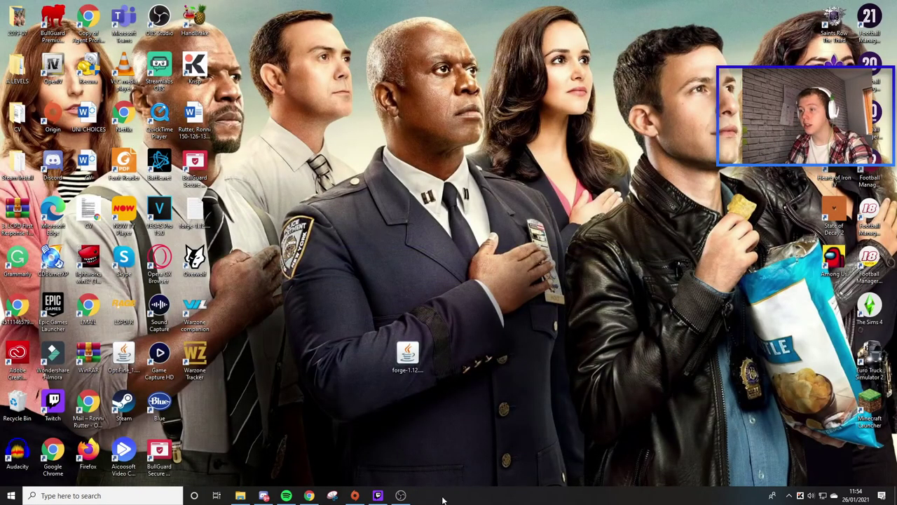
{"action": "left_click", "coordinate": [401, 495]}
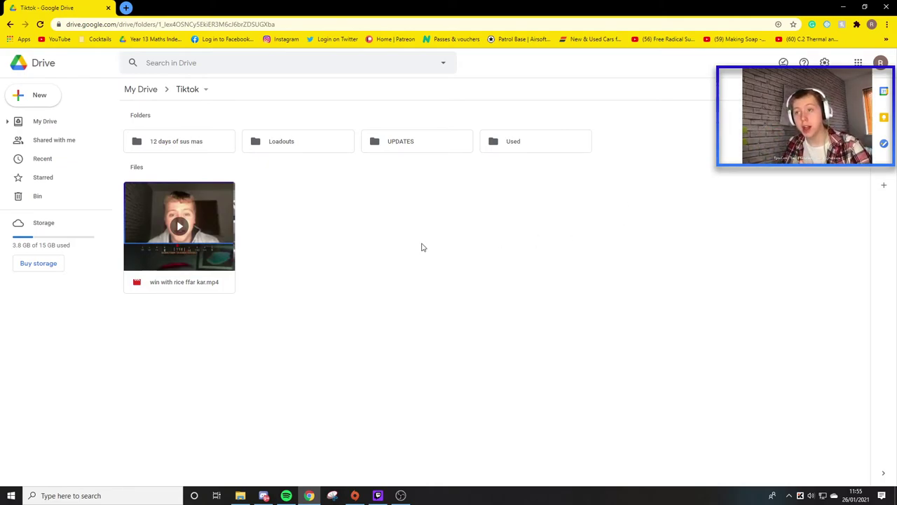
Step: In Google Drive, upload the duo snipe video from the local TikTok Edited folder to the Tiktok folder
{"action": "right_click", "coordinate": [325, 234]}
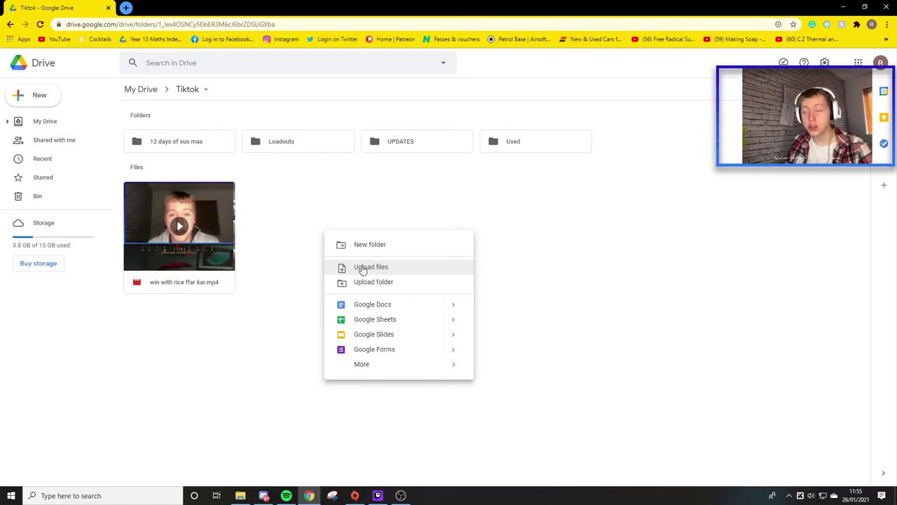
{"action": "left_click", "coordinate": [354, 270]}
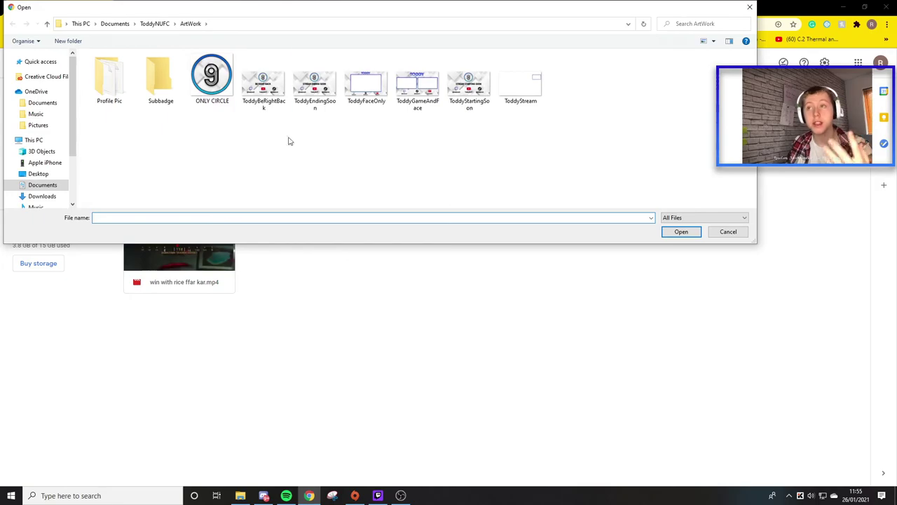
{"action": "left_click", "coordinate": [155, 23]}
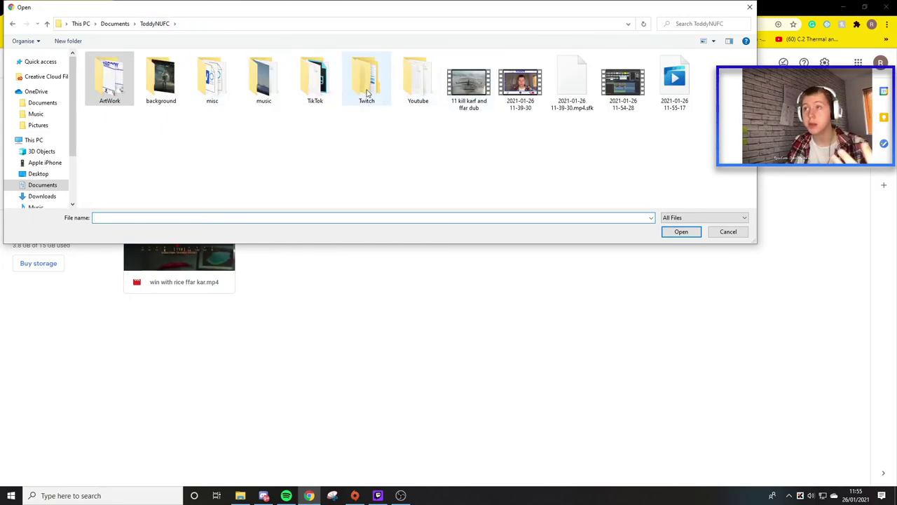
{"action": "double_click", "coordinate": [323, 95]}
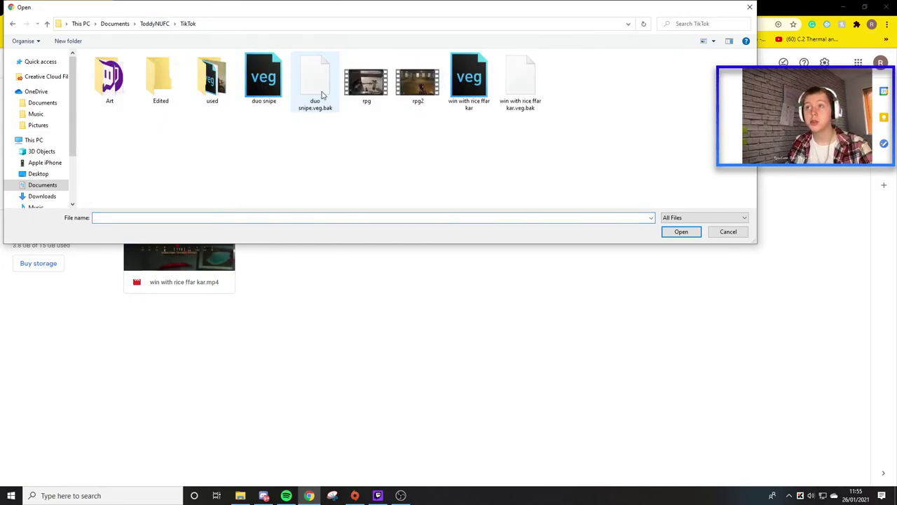
{"action": "double_click", "coordinate": [165, 82]}
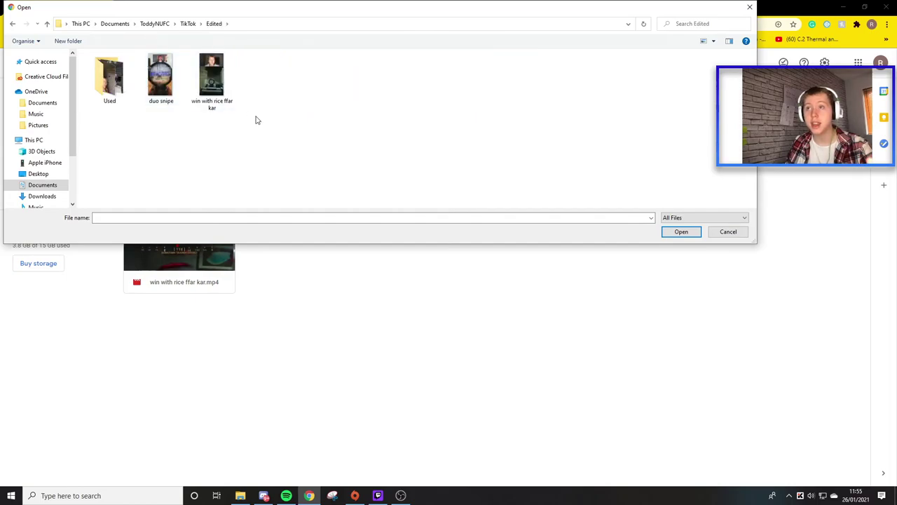
{"action": "double_click", "coordinate": [162, 79]}
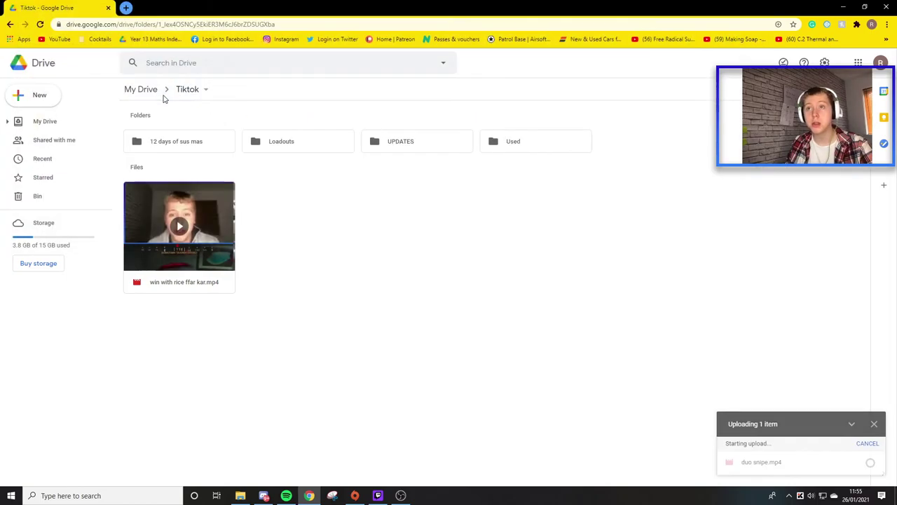